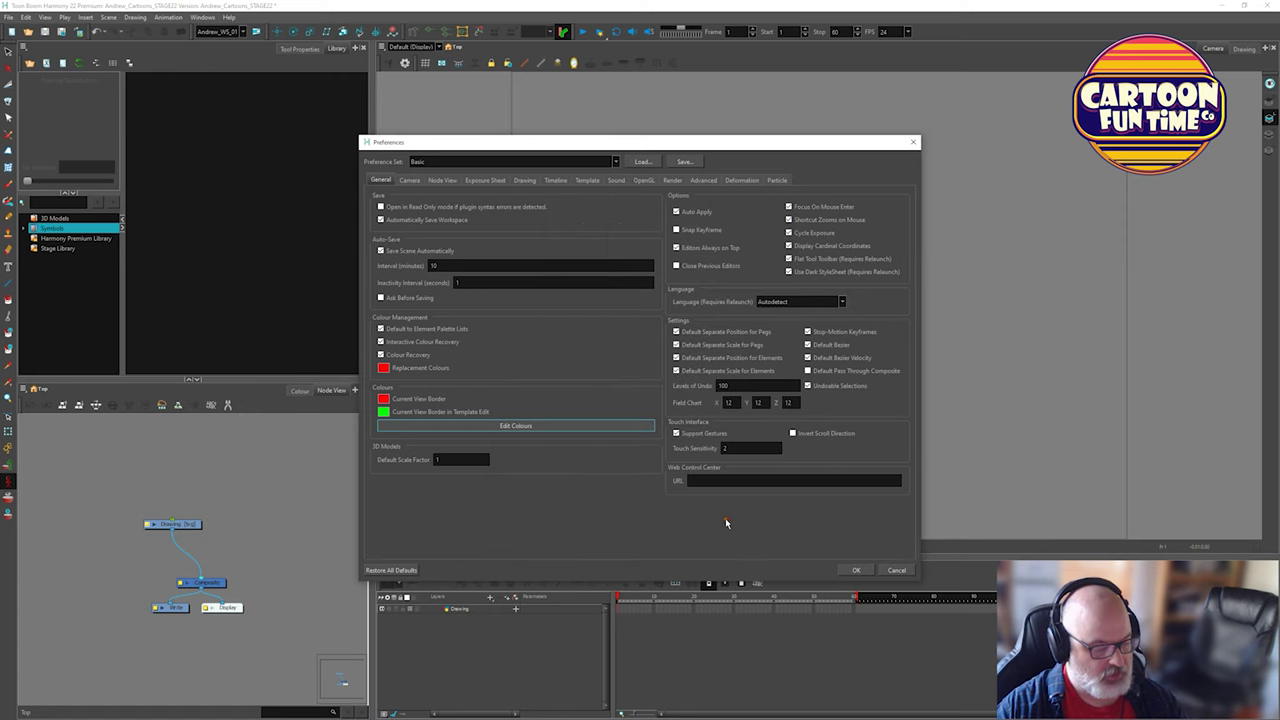
Cancel the Preferences dialog, leaving all settings unchanged.
{"action": "left_click", "coordinate": [893, 570]}
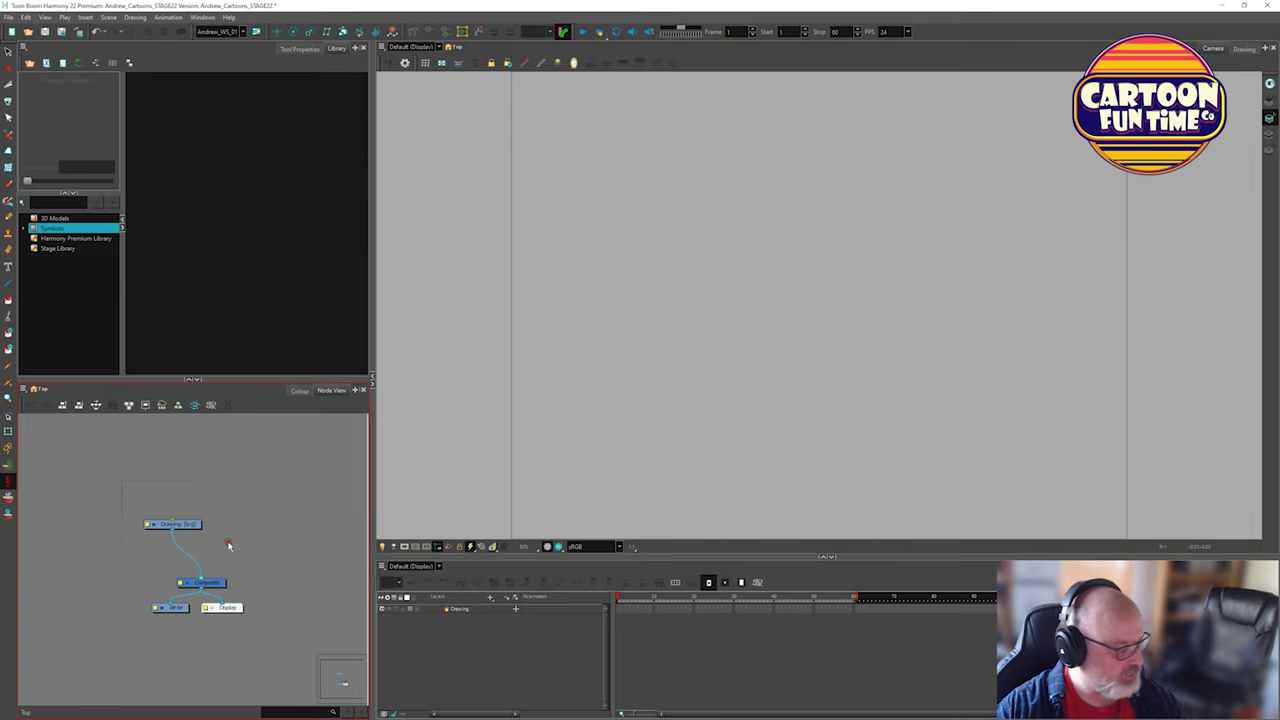
Move the Drawing node higher, back out of deleting it, and snap Harmony to the left half.
{"action": "left_click", "coordinate": [198, 525]}
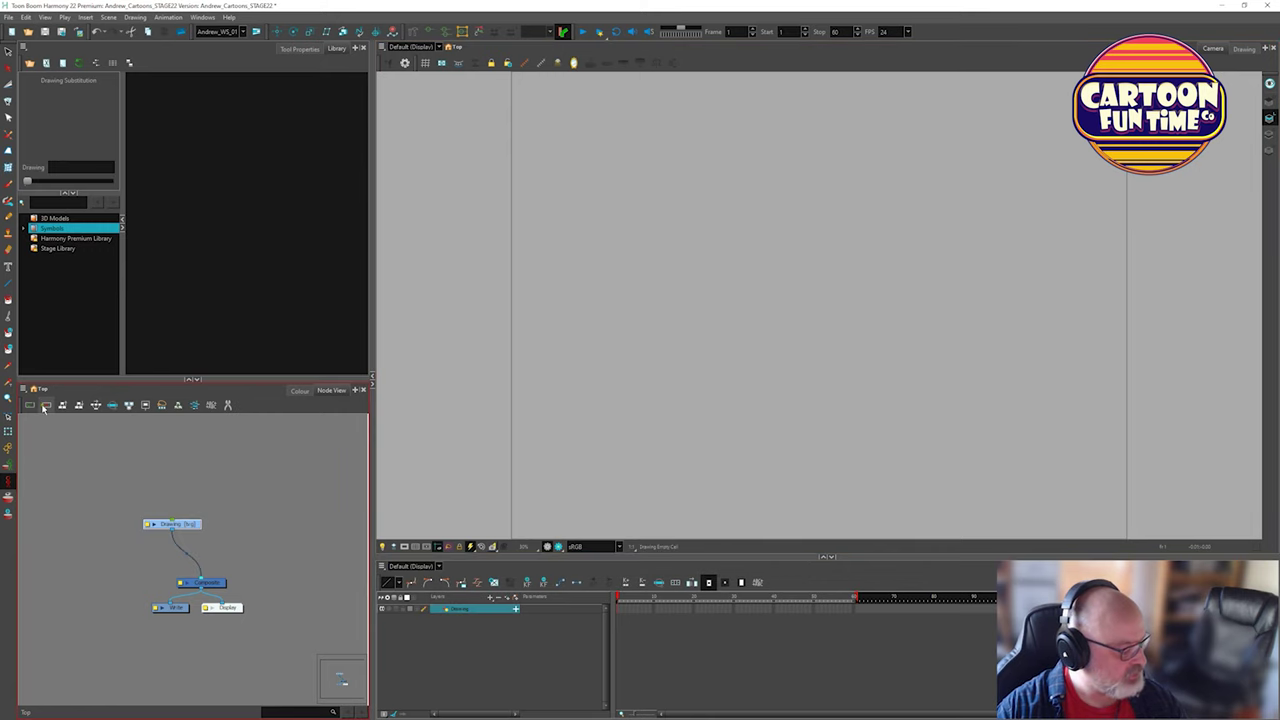
{"action": "left_click_drag", "start_coordinate": [181, 530], "coordinate": [232, 505]}
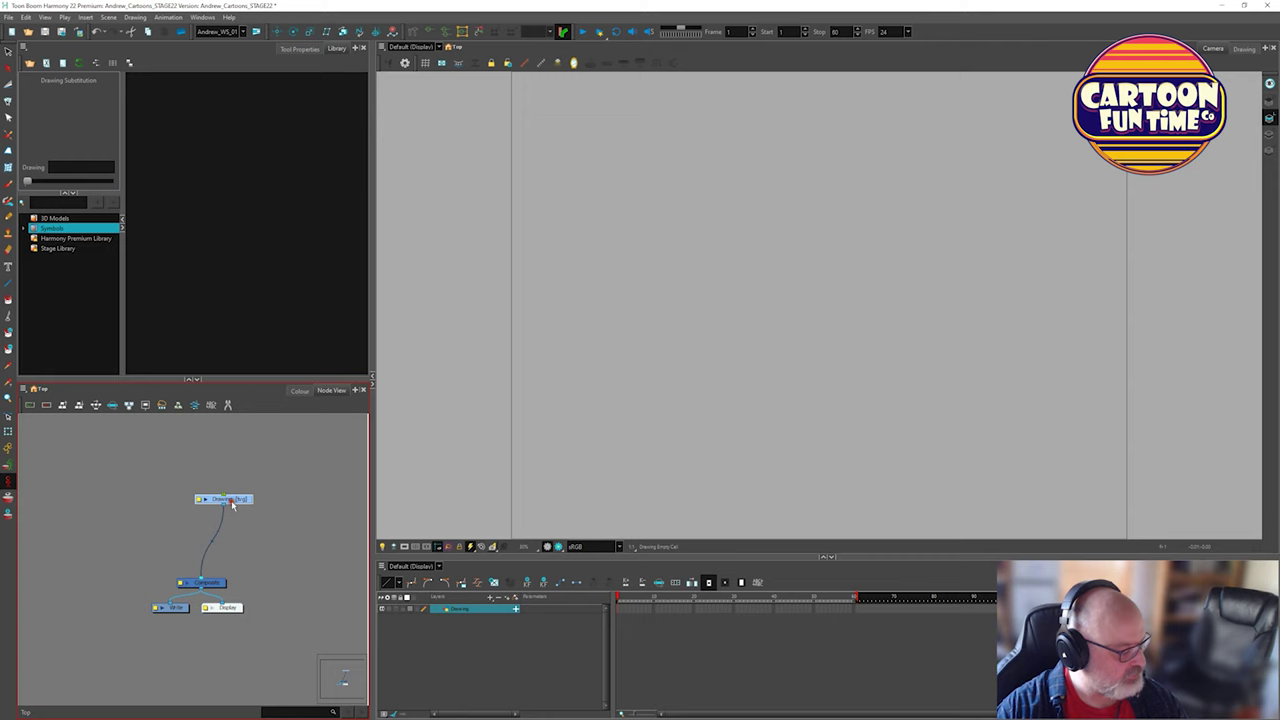
{"action": "right_click", "coordinate": [226, 505]}
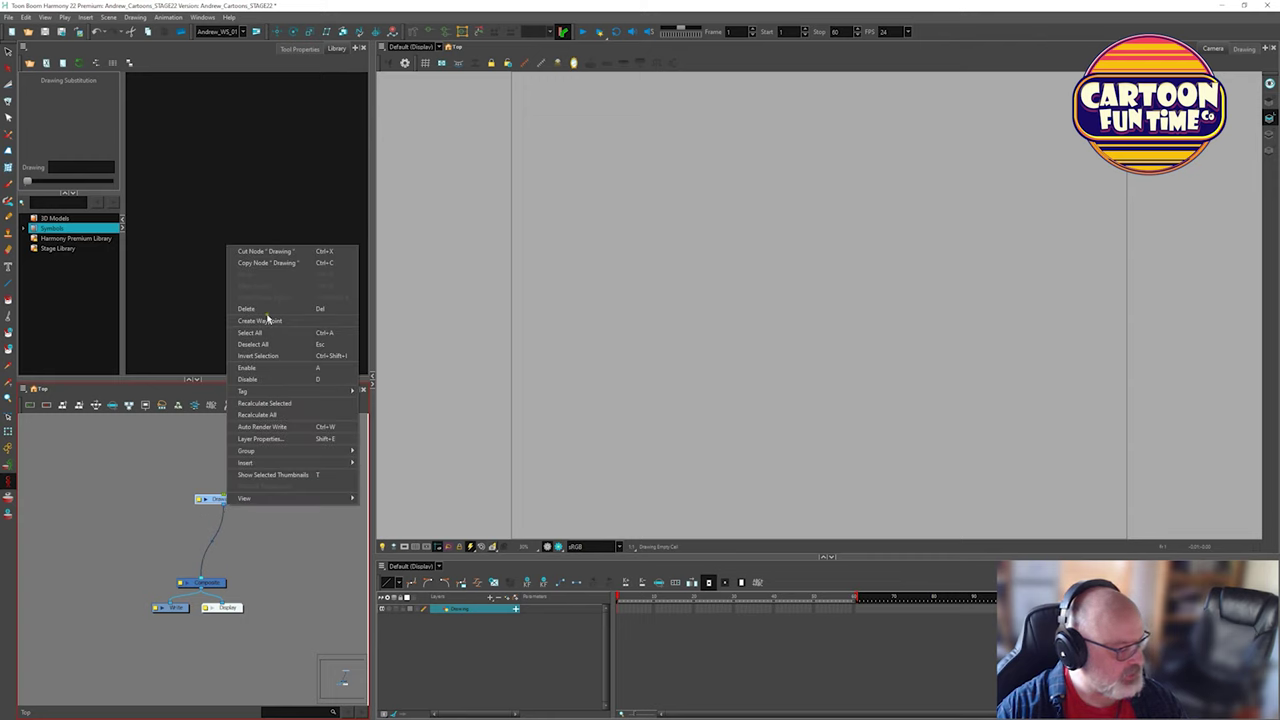
{"action": "left_click", "coordinate": [266, 309]}
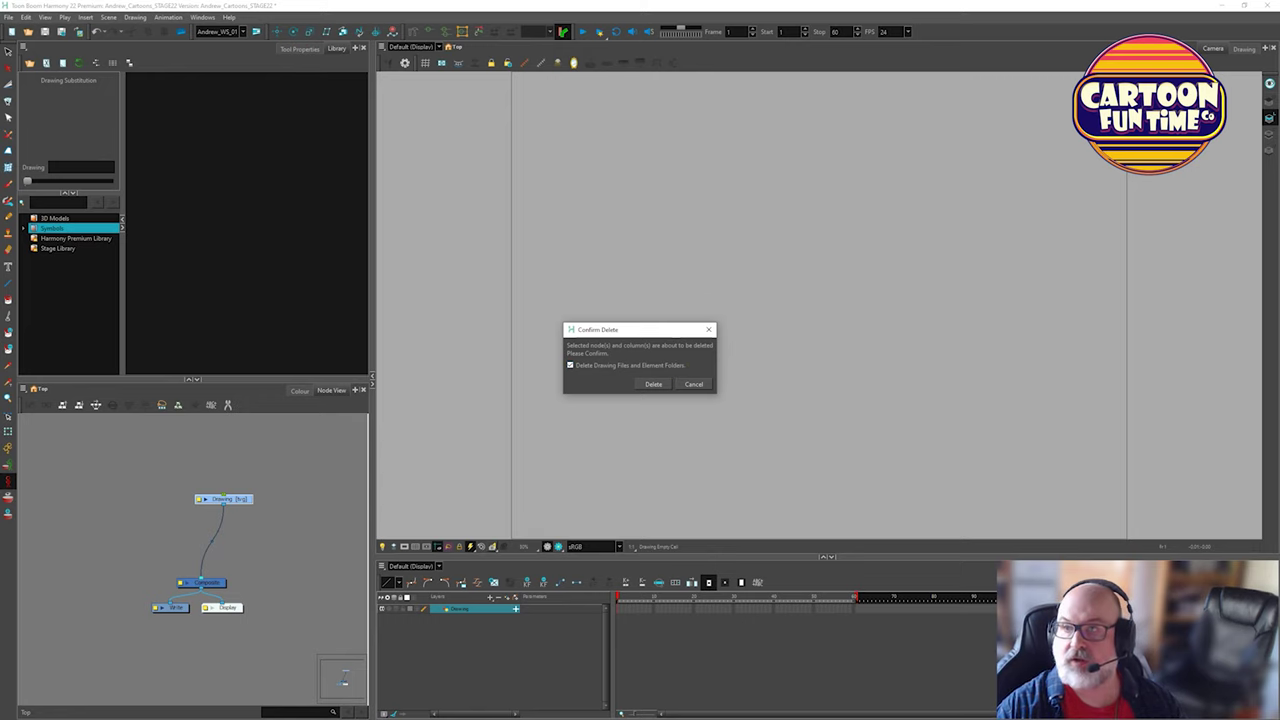
{"action": "left_click", "coordinate": [653, 384]}
{"action": "key", "text": "super+Left"}
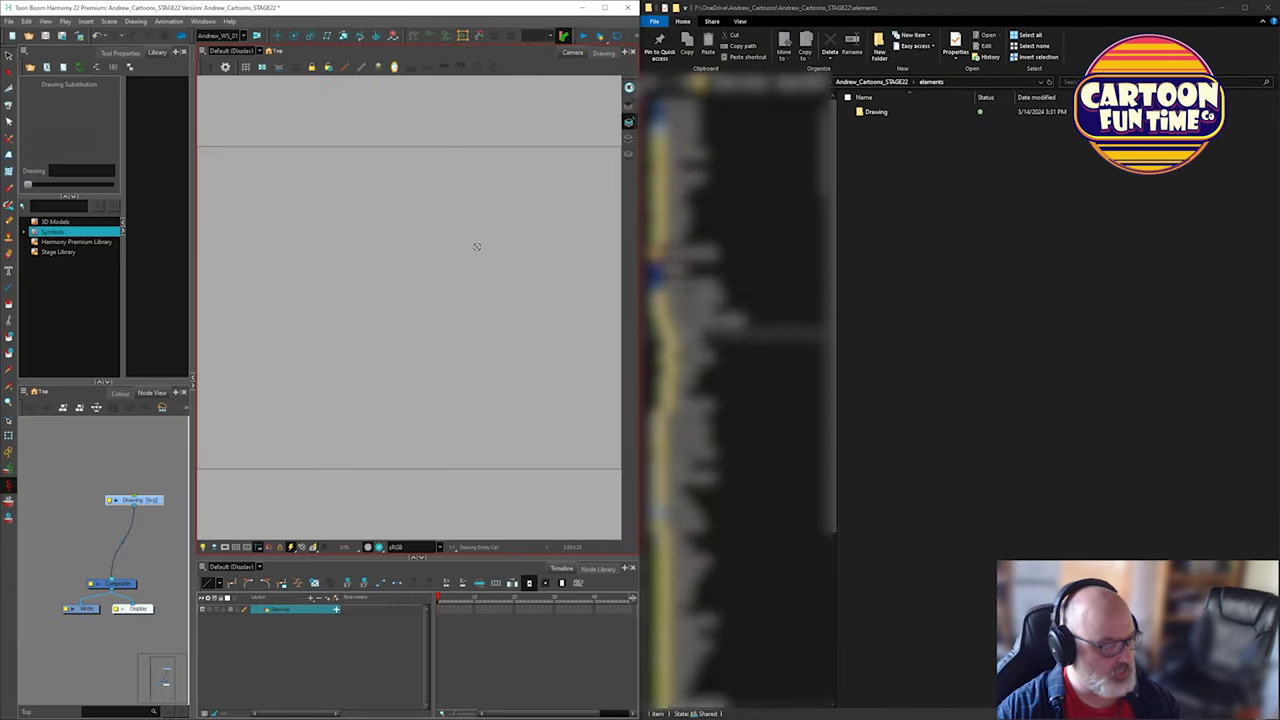
Widen Harmony, delete the Drawing node along with its files, and save the scene.
{"action": "left_click_drag", "start_coordinate": [637, 318], "coordinate": [832, 318]}
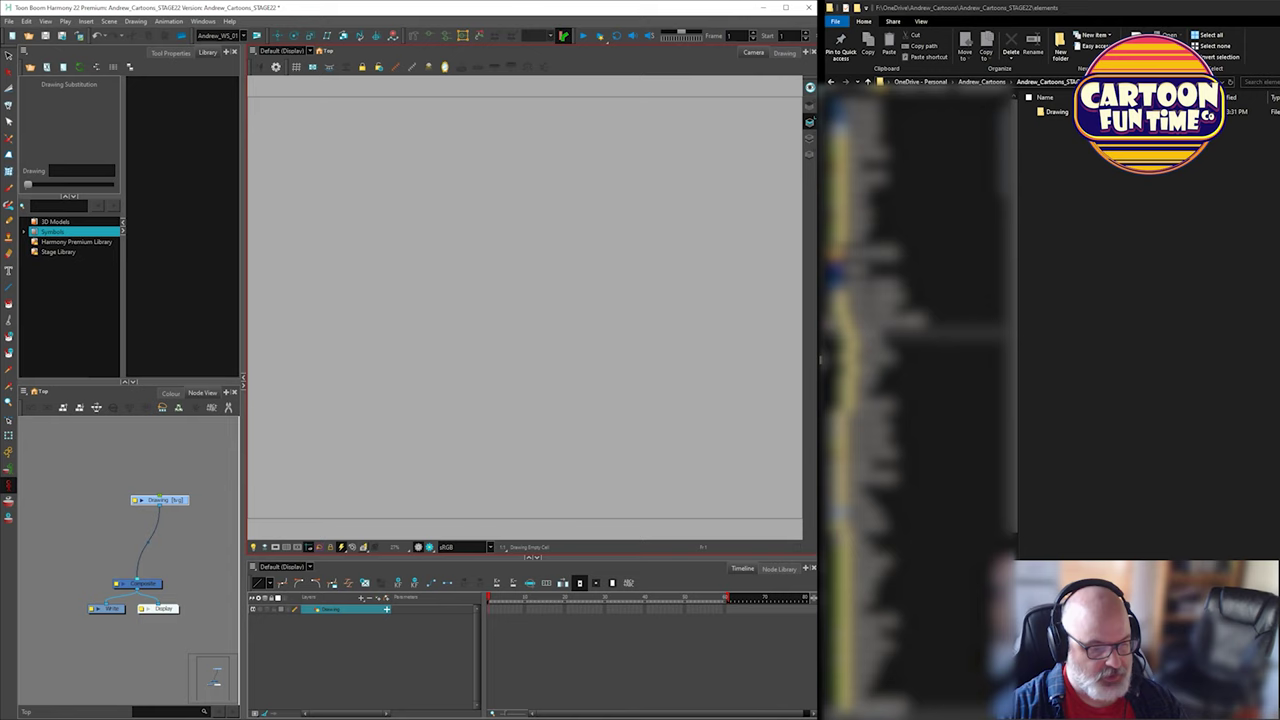
{"action": "left_click", "coordinate": [184, 501]}
{"action": "right_click", "coordinate": [184, 503]}
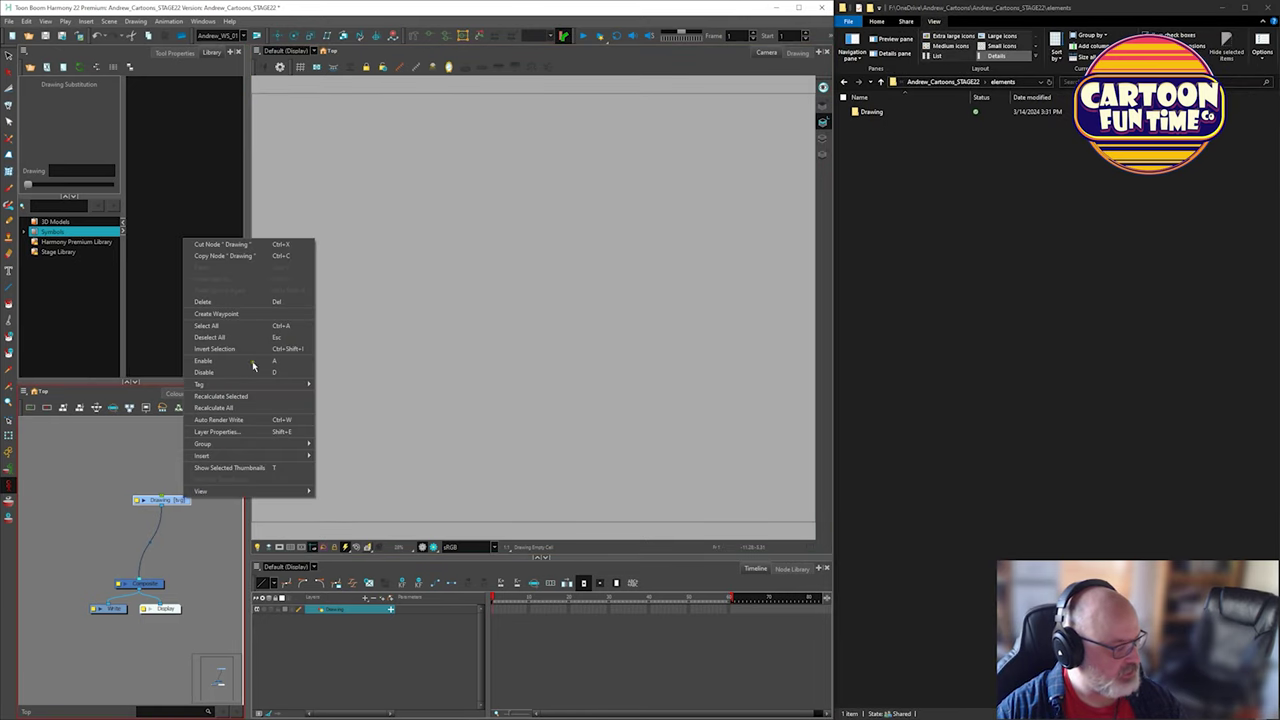
{"action": "left_click", "coordinate": [268, 302]}
{"action": "left_click", "coordinate": [430, 387]}
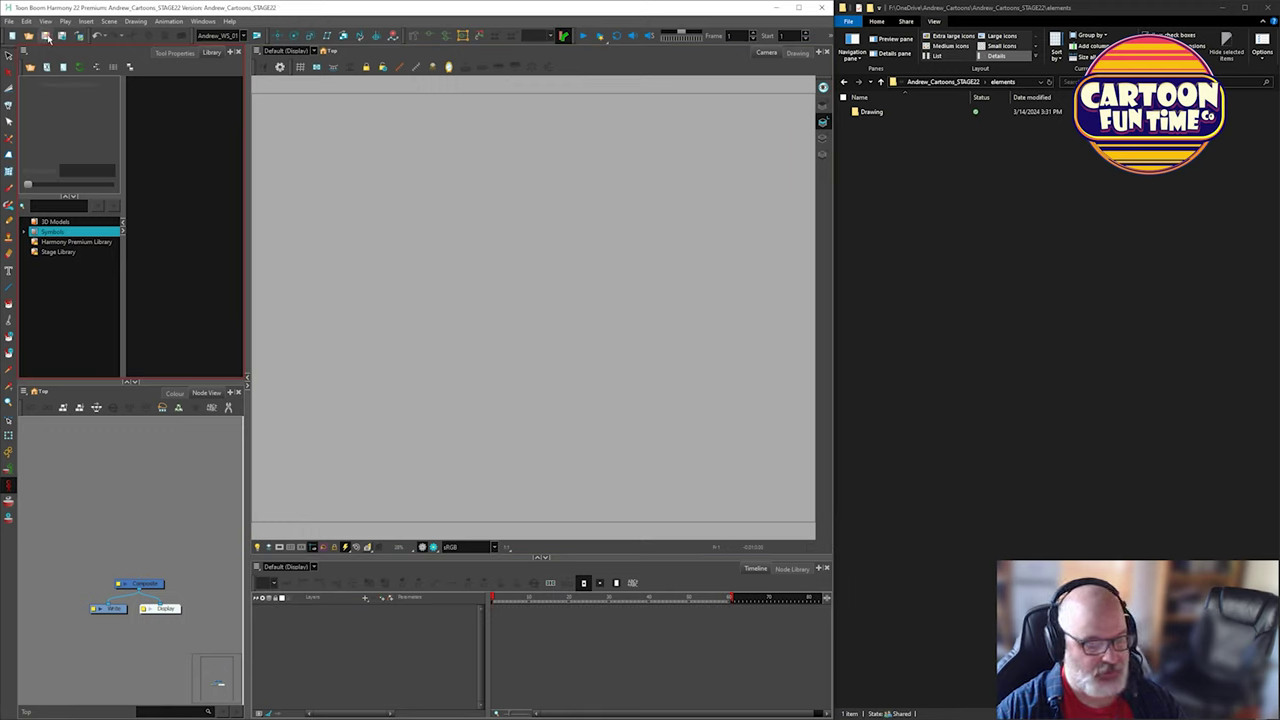
{"action": "left_click", "coordinate": [46, 36]}
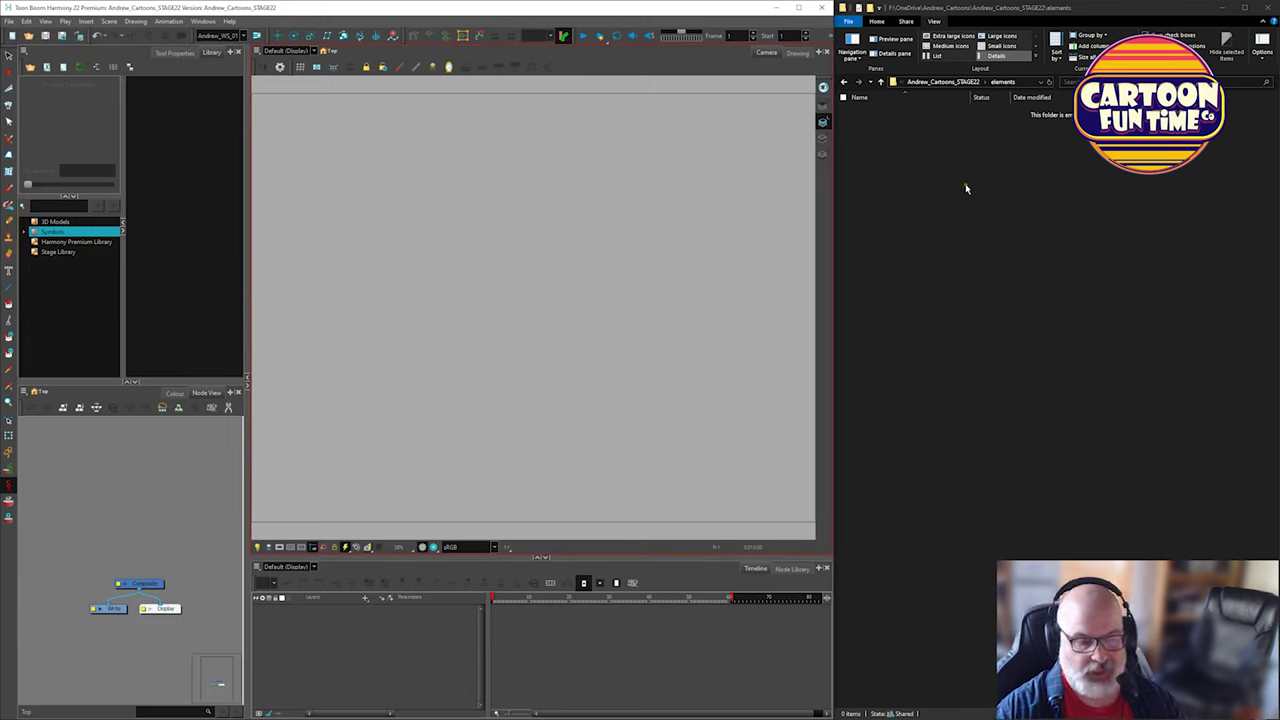
Show the Colour view, widen the left panels, enlarge the swatch list, and check the White swatch's menu.
{"action": "left_click", "coordinate": [80, 433]}
{"action": "left_click", "coordinate": [175, 393]}
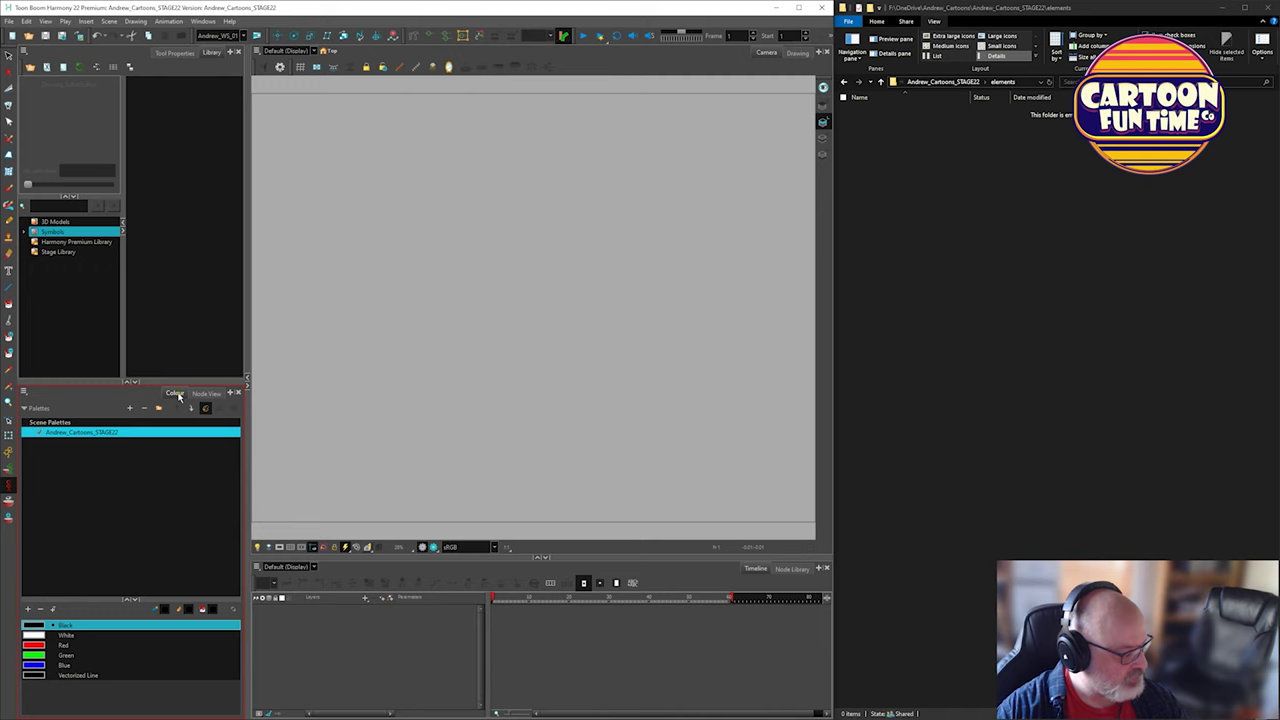
{"action": "left_click_drag", "start_coordinate": [248, 402], "coordinate": [284, 407]}
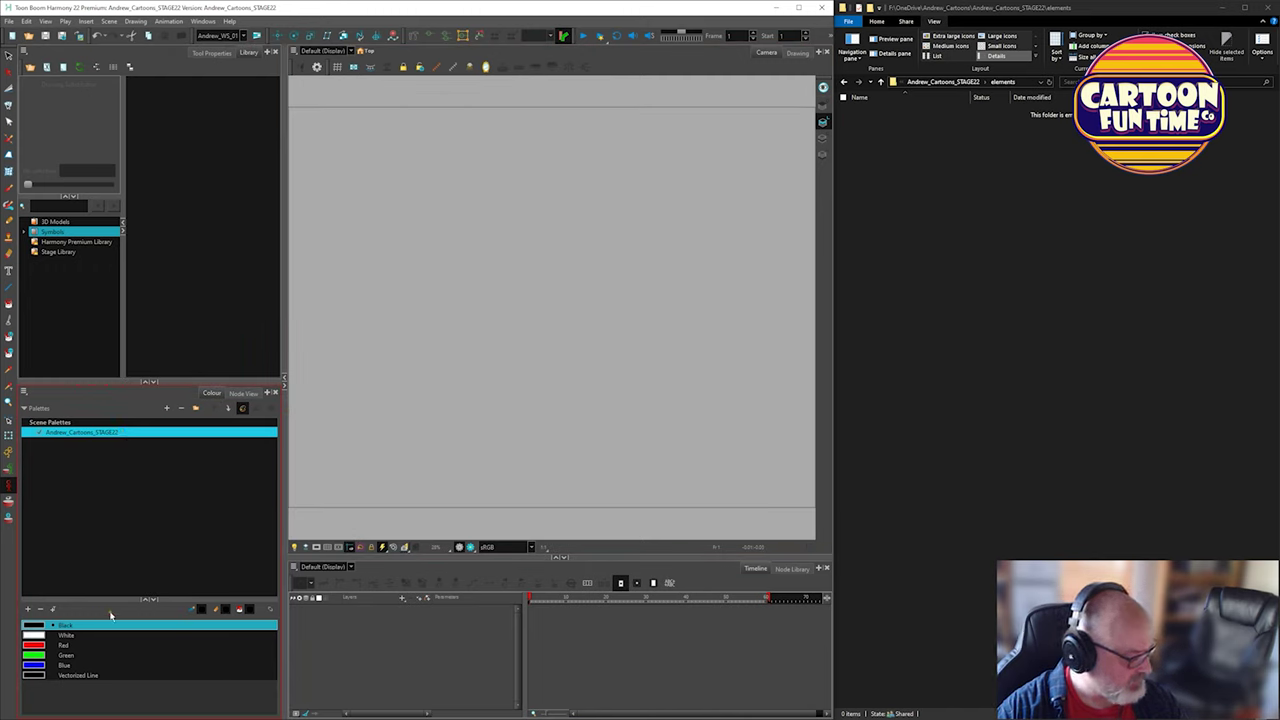
{"action": "left_click_drag", "start_coordinate": [118, 600], "coordinate": [133, 527]}
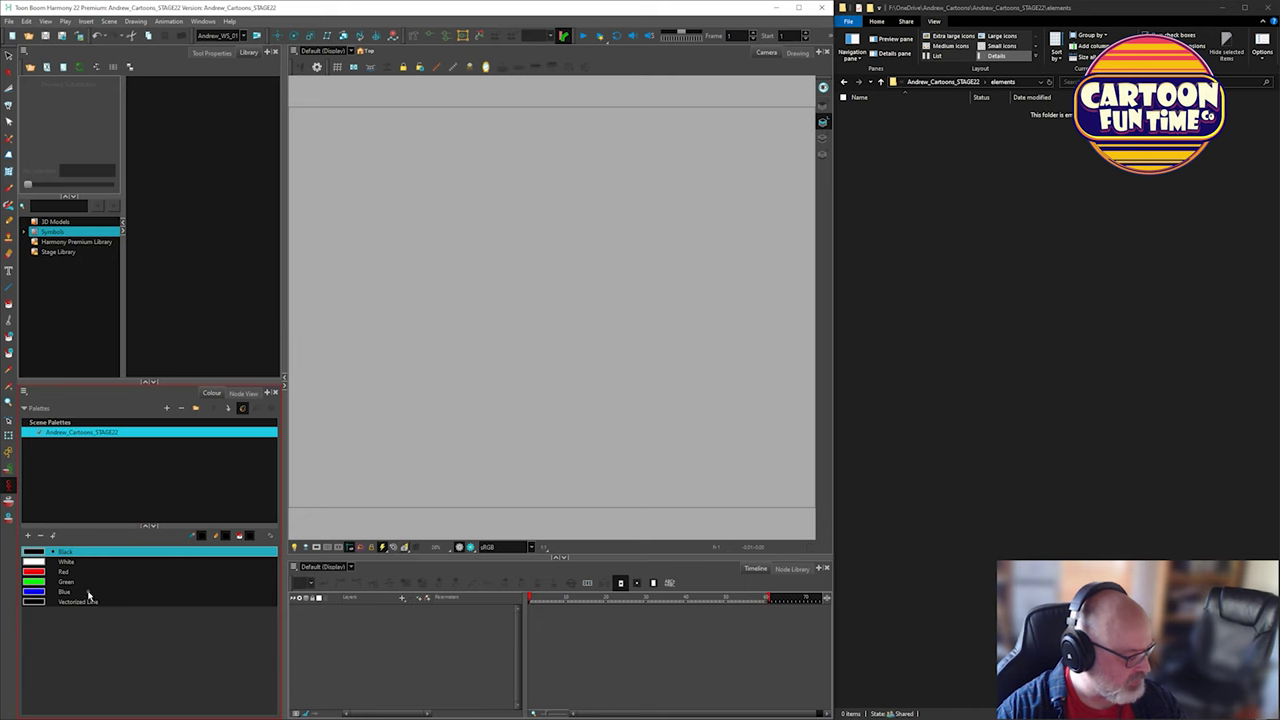
{"action": "right_click", "coordinate": [40, 562]}
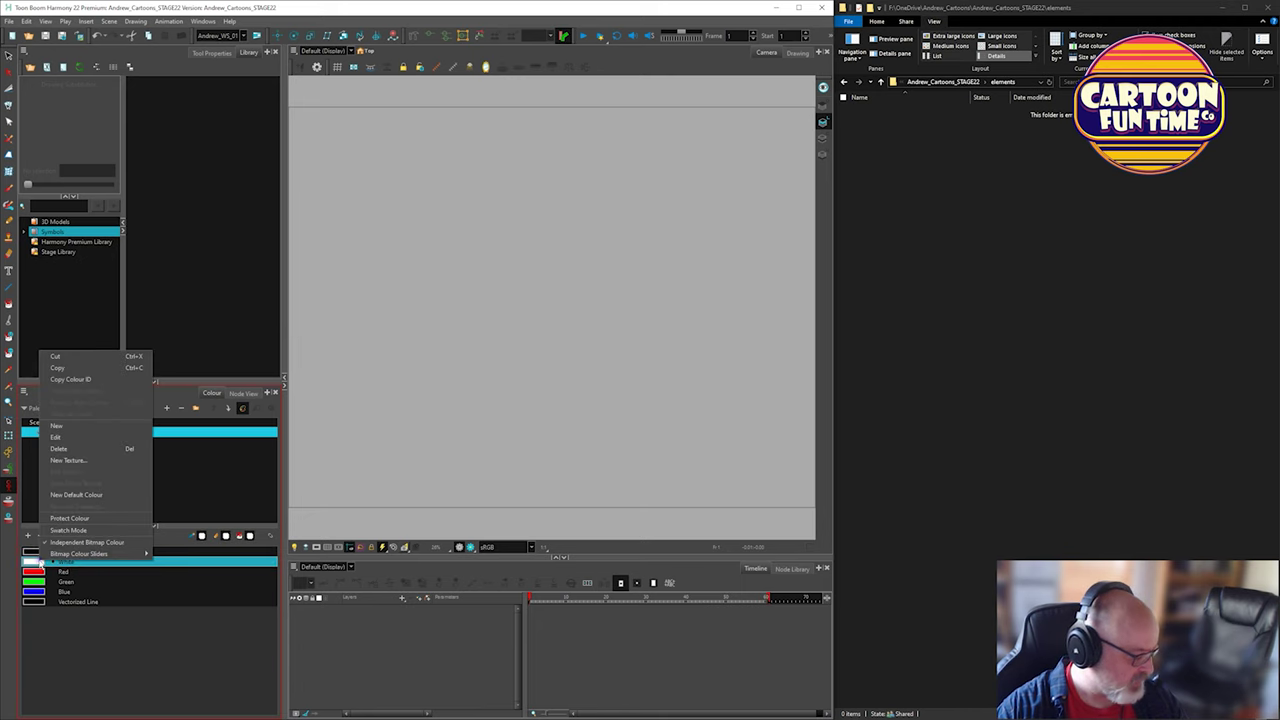
{"action": "mouse_move", "coordinate": [100, 553]}
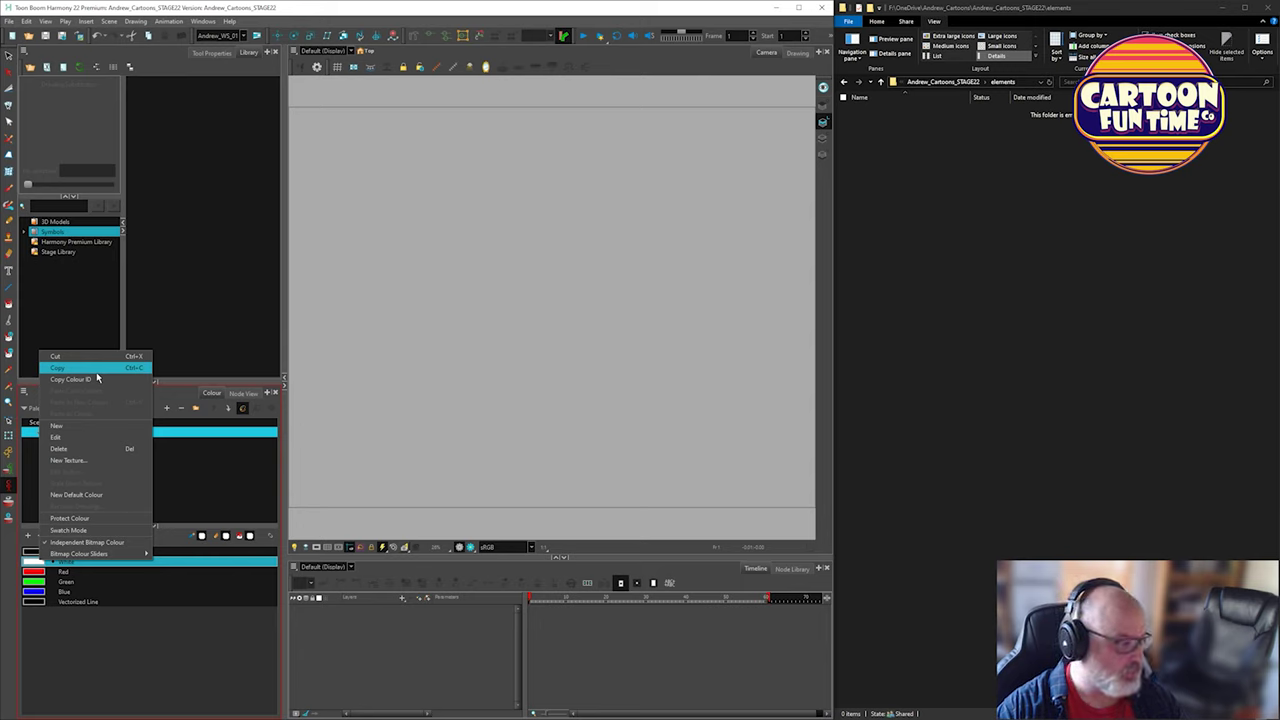
{"action": "left_click", "coordinate": [96, 372]}
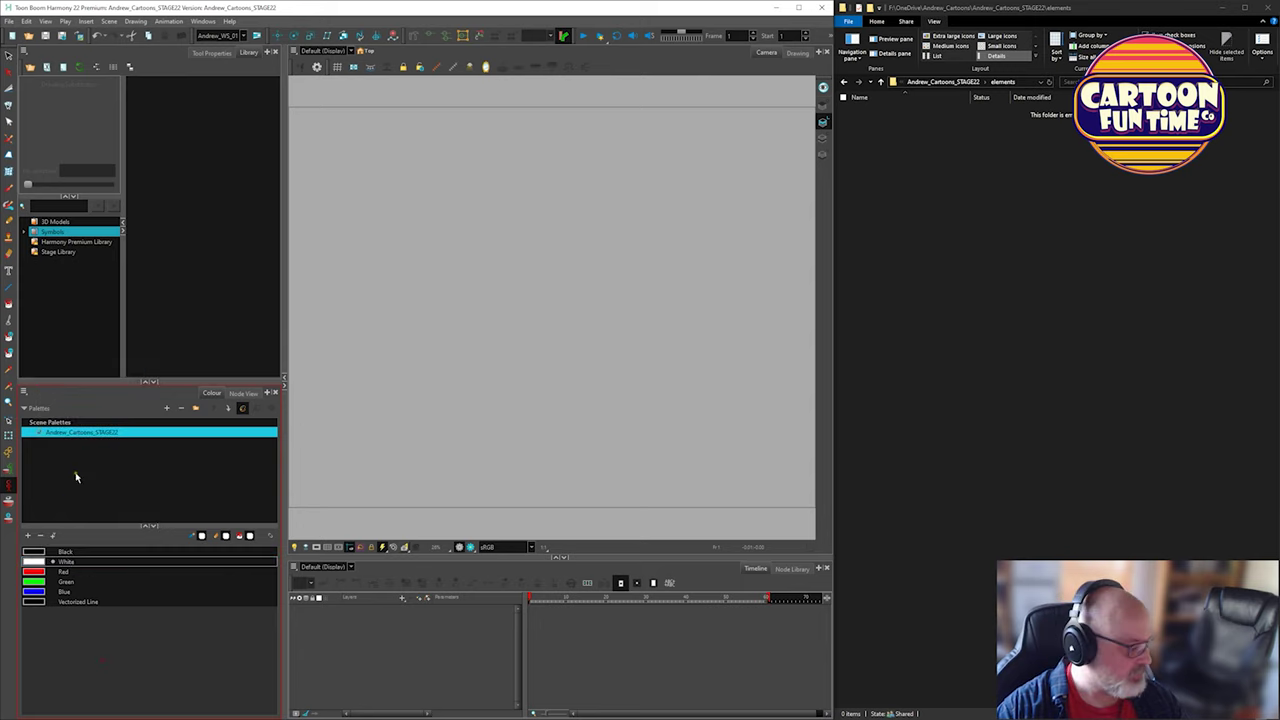
Remove the scene palette, open the palette-library folder in Explorer, and save the scene.
{"action": "left_click", "coordinate": [182, 410]}
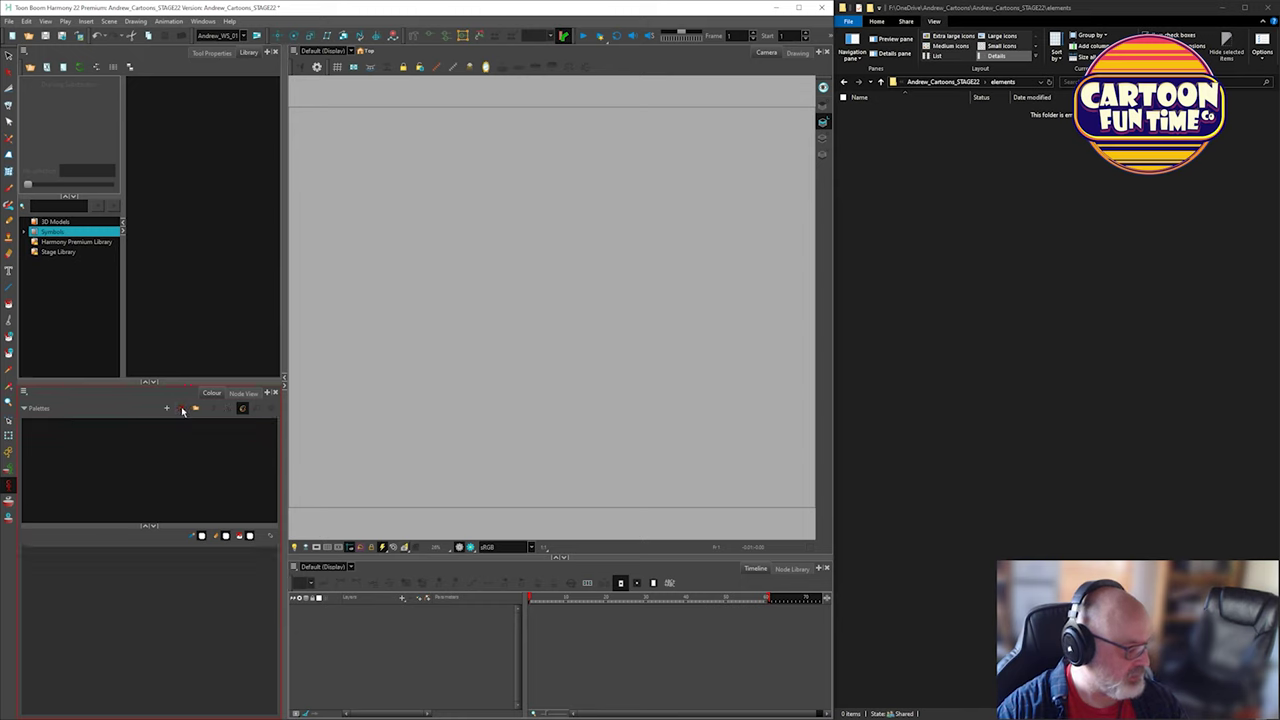
{"action": "left_click", "coordinate": [962, 93]}
{"action": "left_click", "coordinate": [950, 82]}
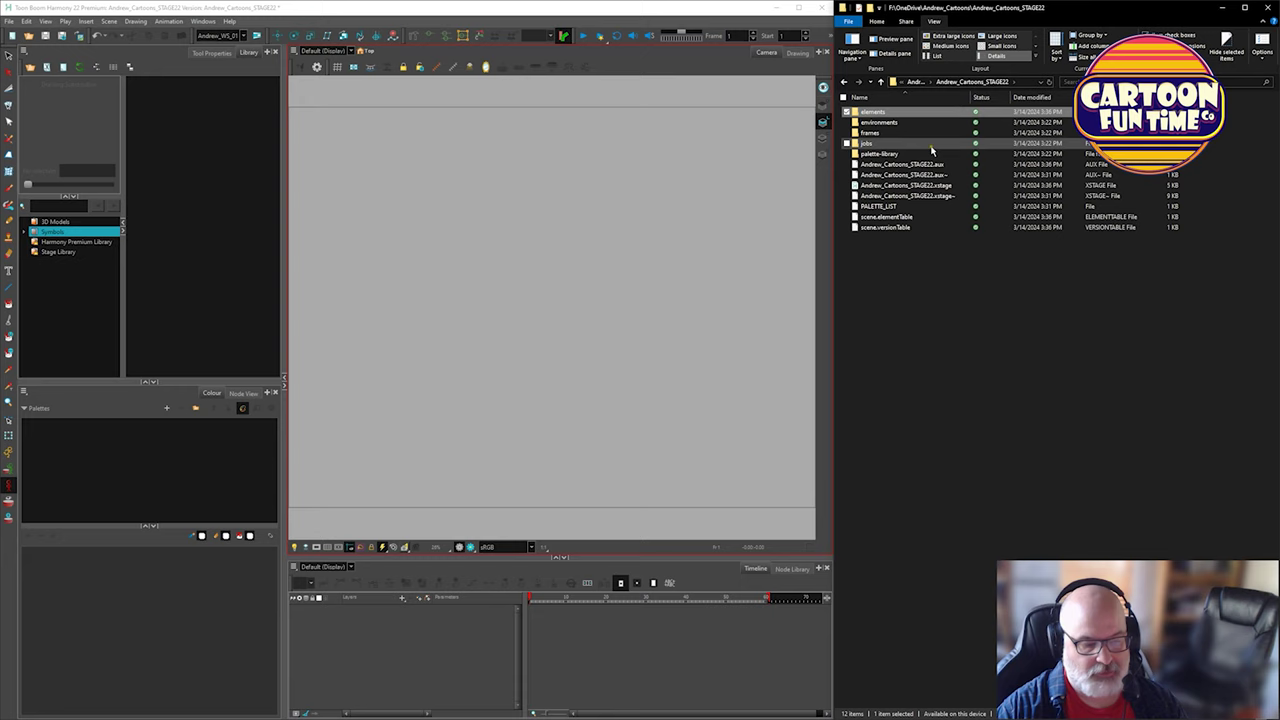
{"action": "double_click", "coordinate": [928, 155]}
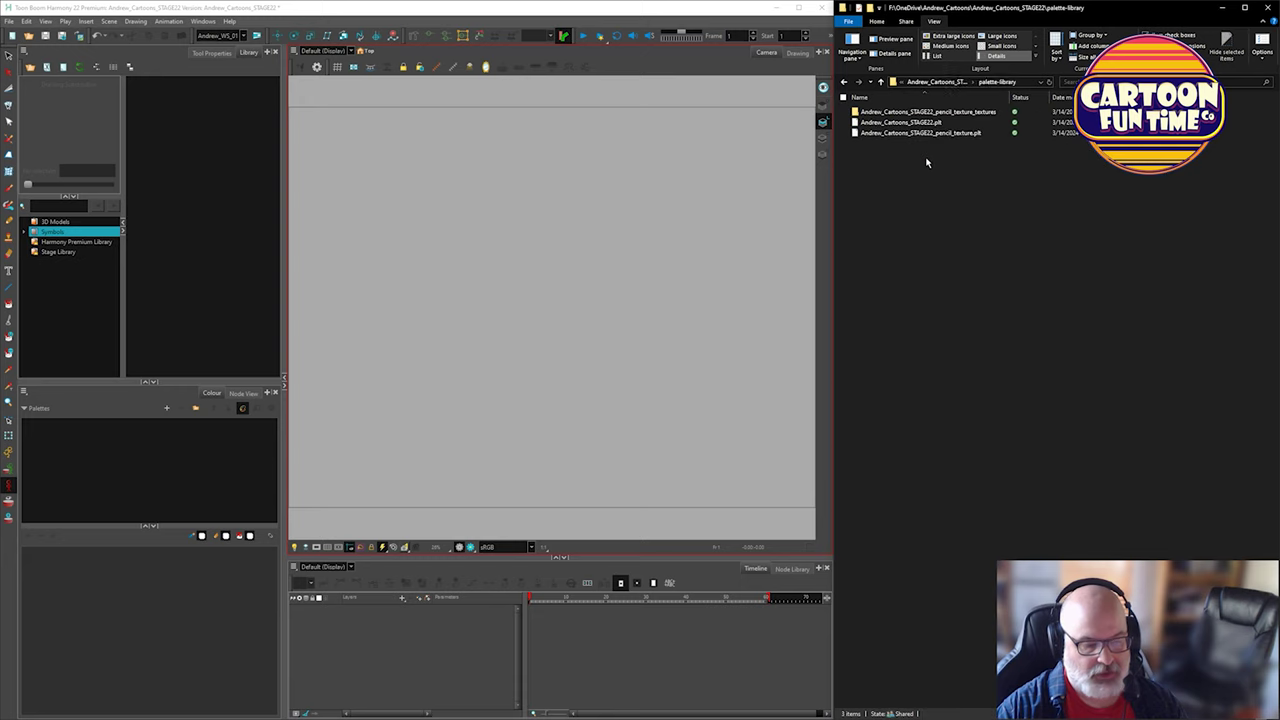
{"action": "left_click", "coordinate": [45, 38]}
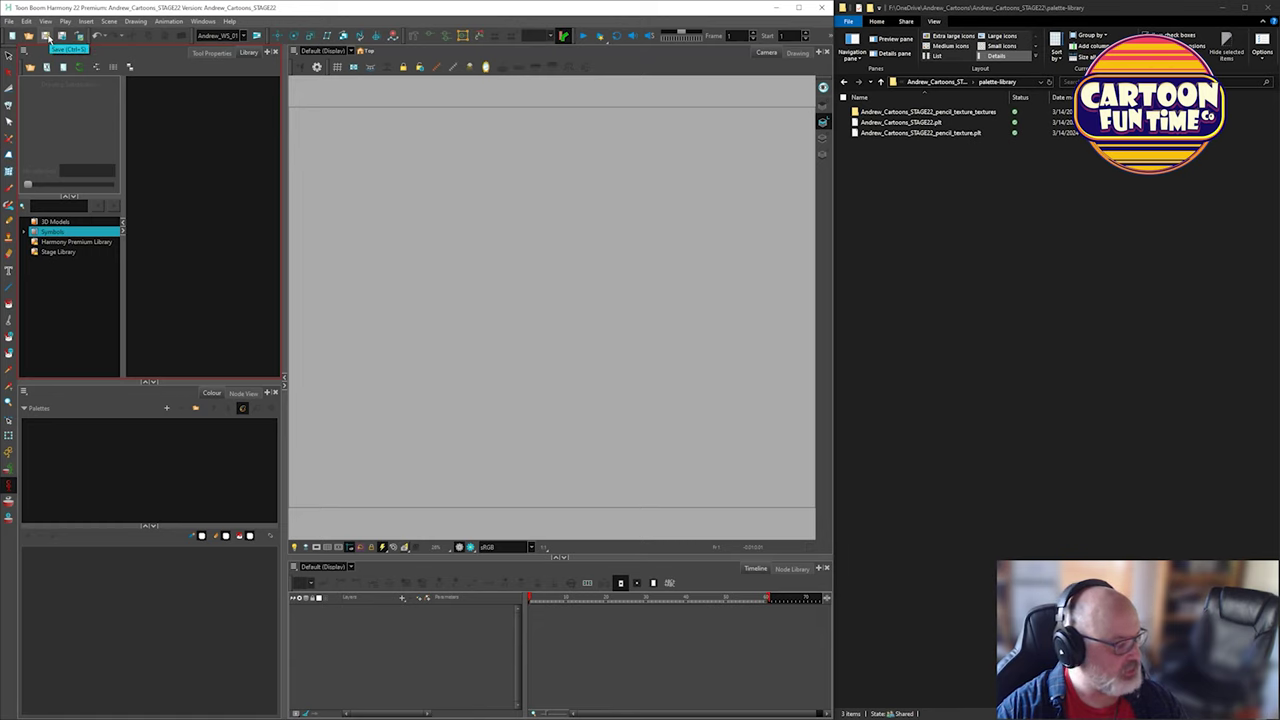
{"action": "left_click", "coordinate": [46, 37]}
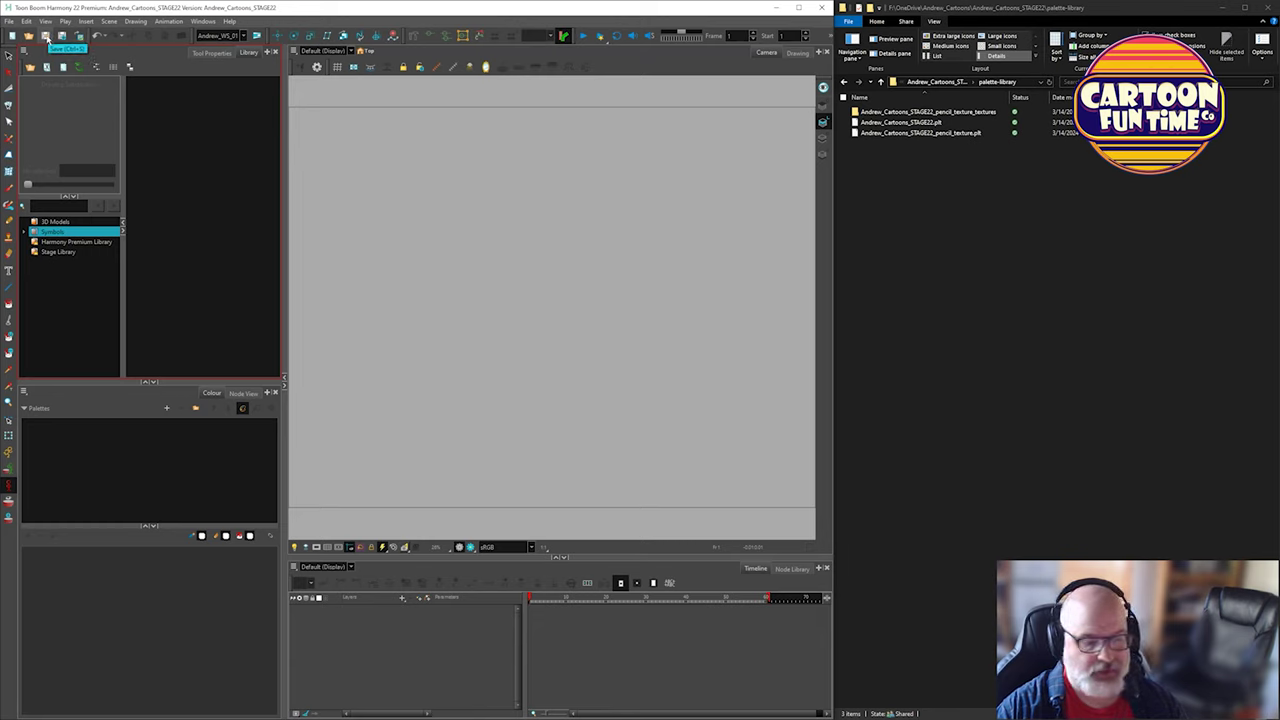
Try the Create Palette dialog's scene and element location options, then cancel it.
{"action": "left_click", "coordinate": [169, 409]}
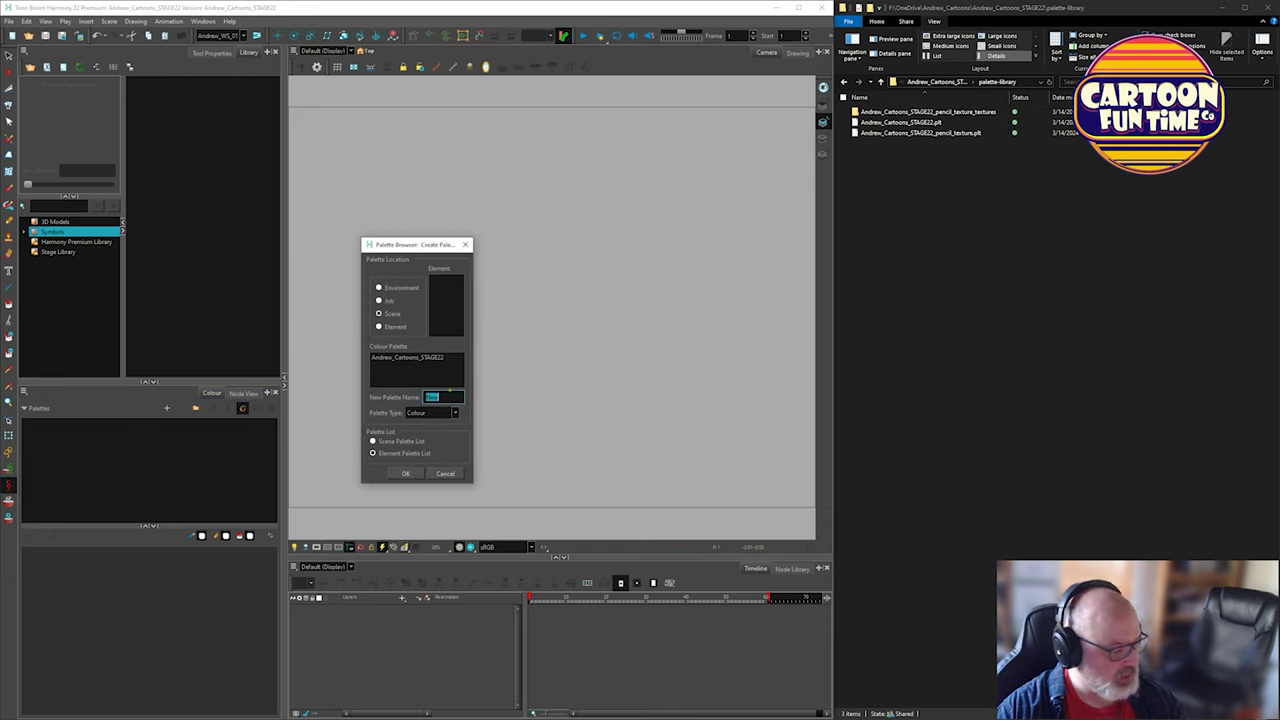
{"action": "left_click", "coordinate": [410, 443]}
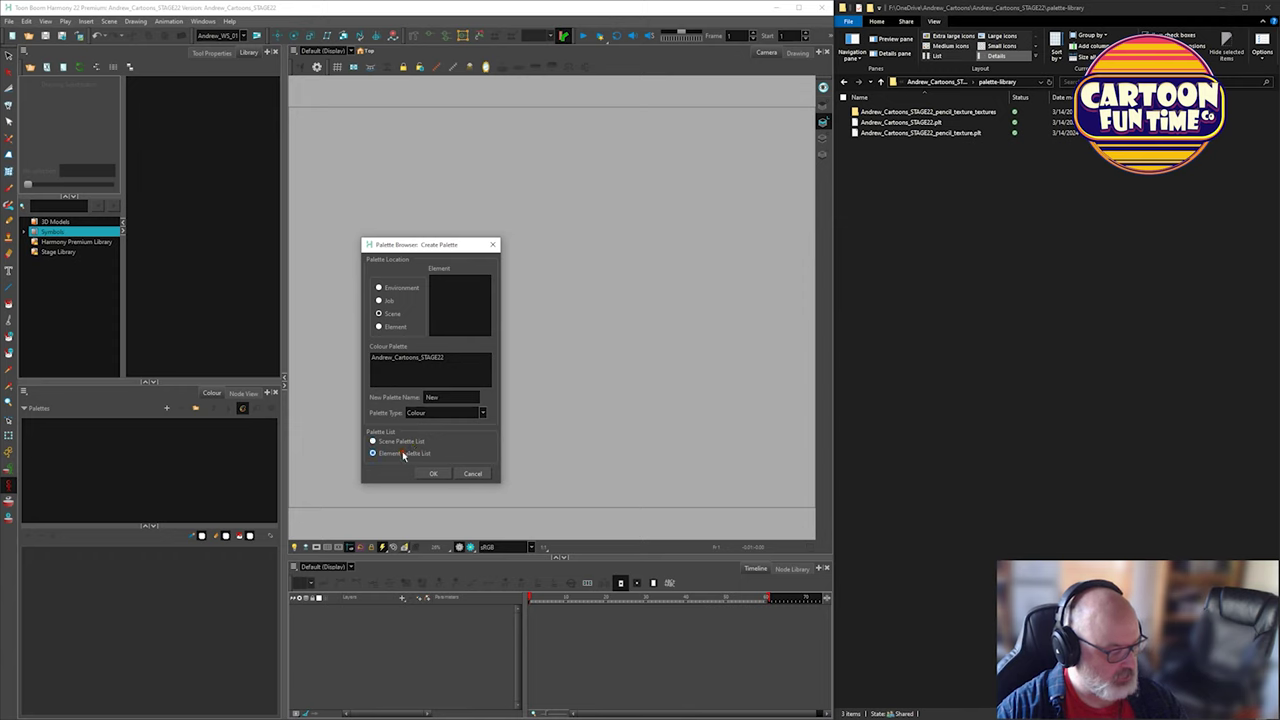
{"action": "left_click", "coordinate": [463, 357]}
{"action": "left_click", "coordinate": [381, 325]}
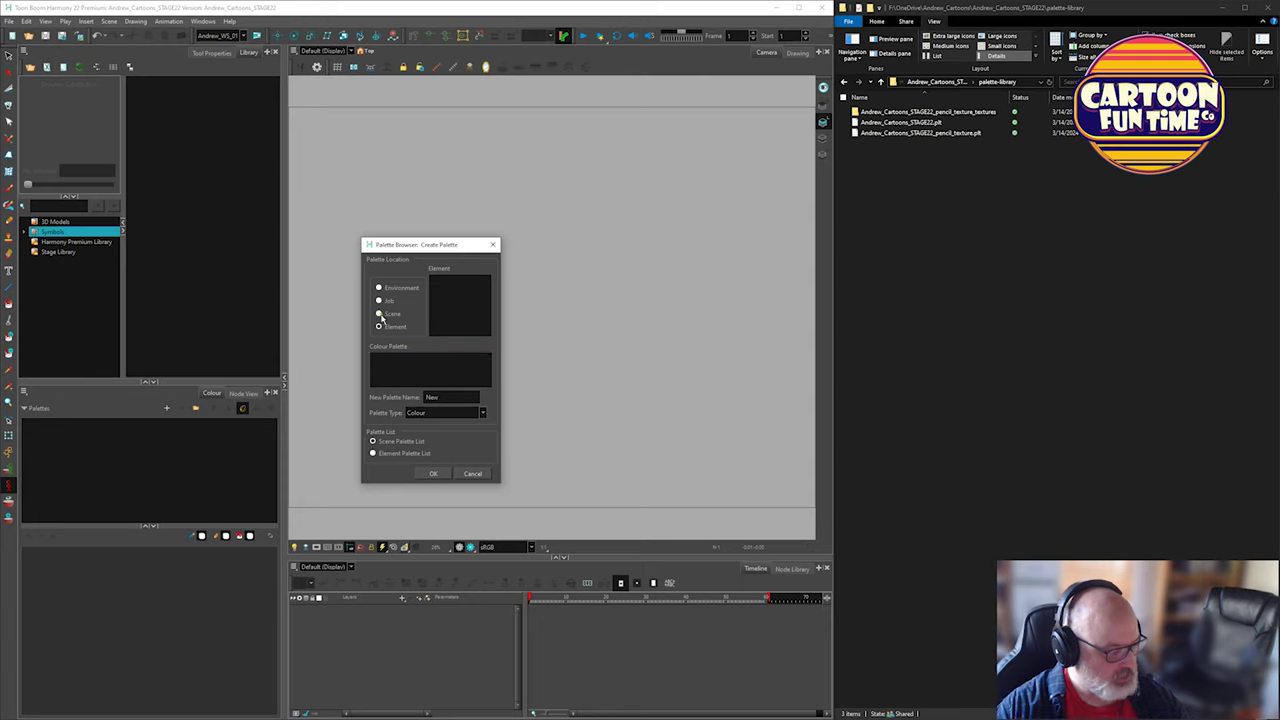
{"action": "left_click", "coordinate": [380, 315]}
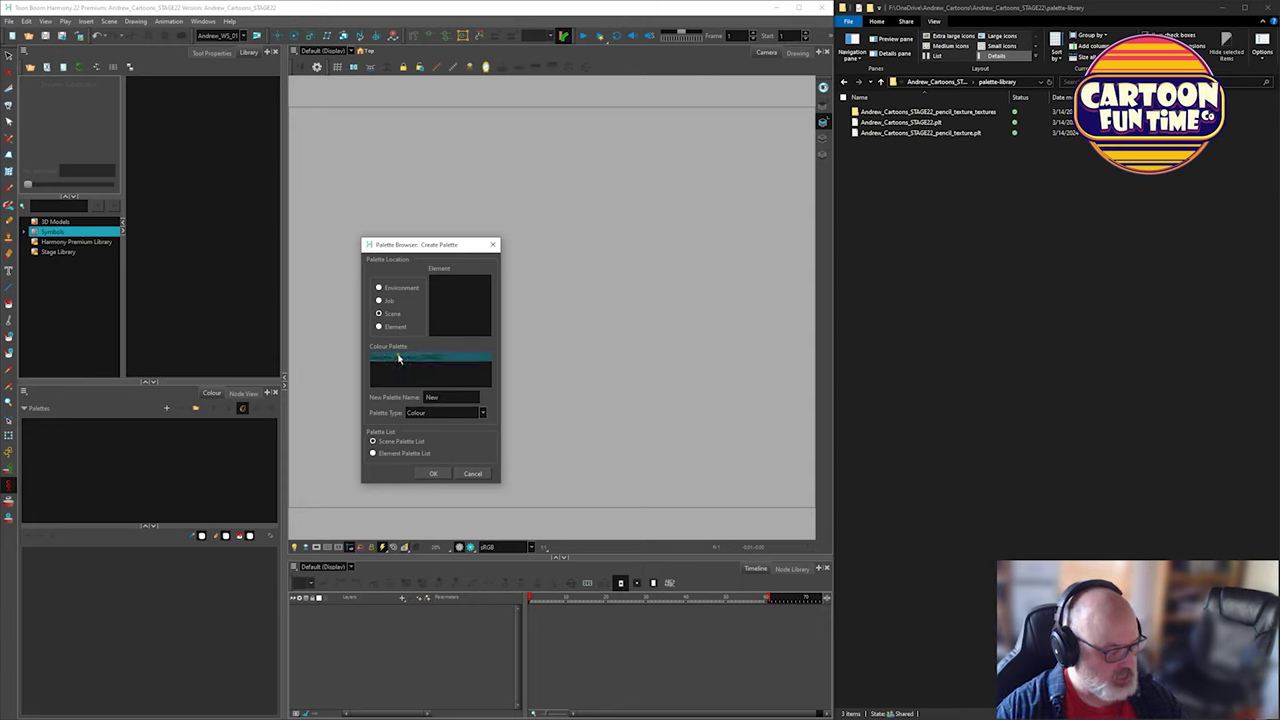
{"action": "left_click", "coordinate": [474, 474]}
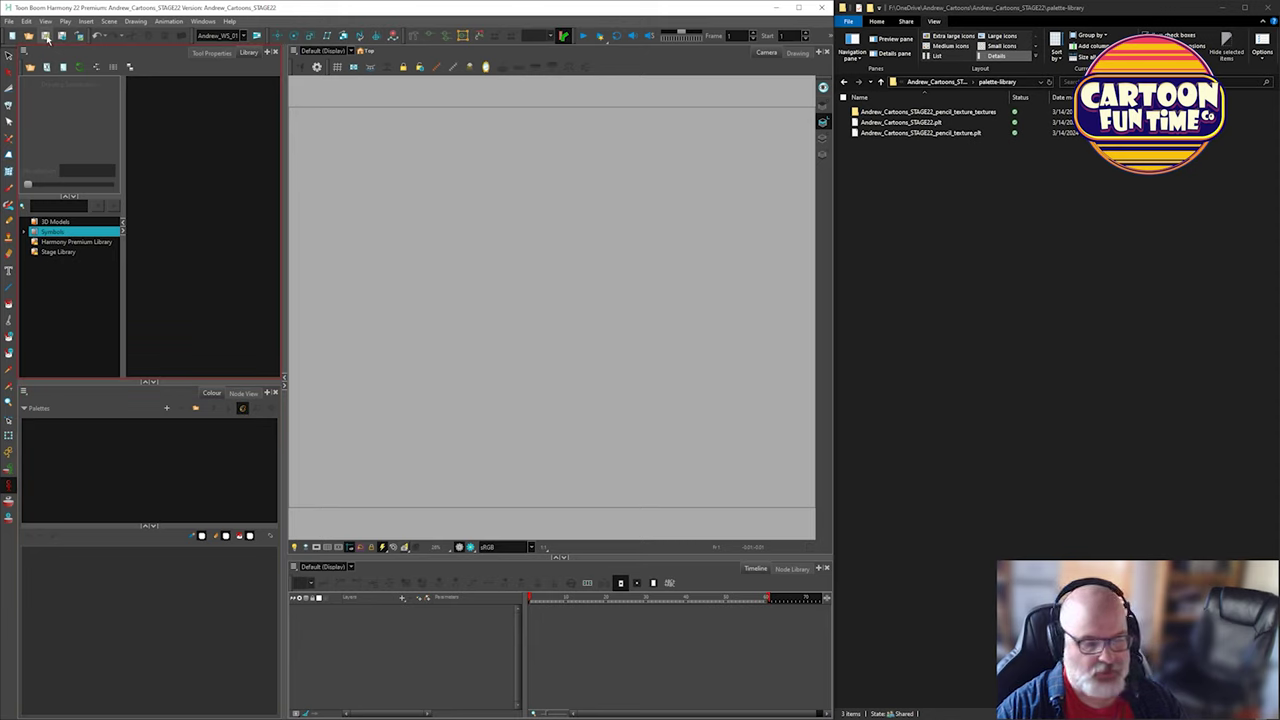
Create a palette named Ac_PLT in the scene palette list.
{"action": "left_click", "coordinate": [166, 408]}
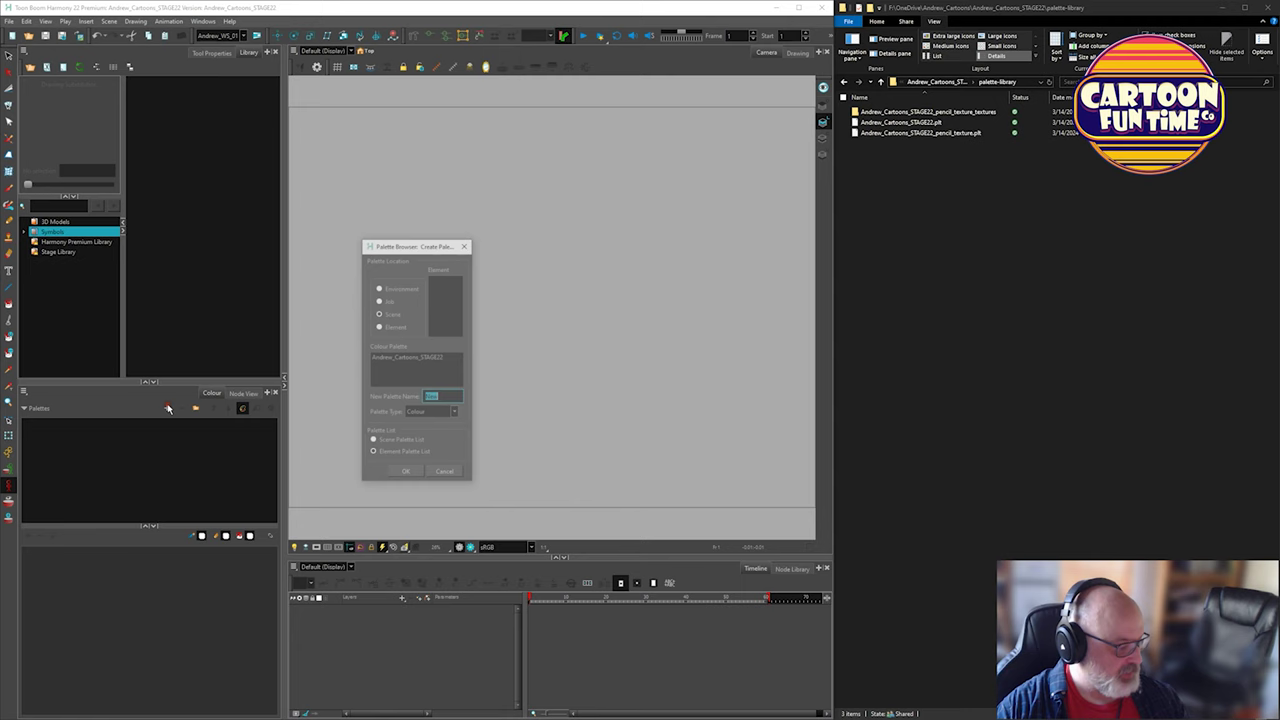
{"action": "type", "text": "New"}
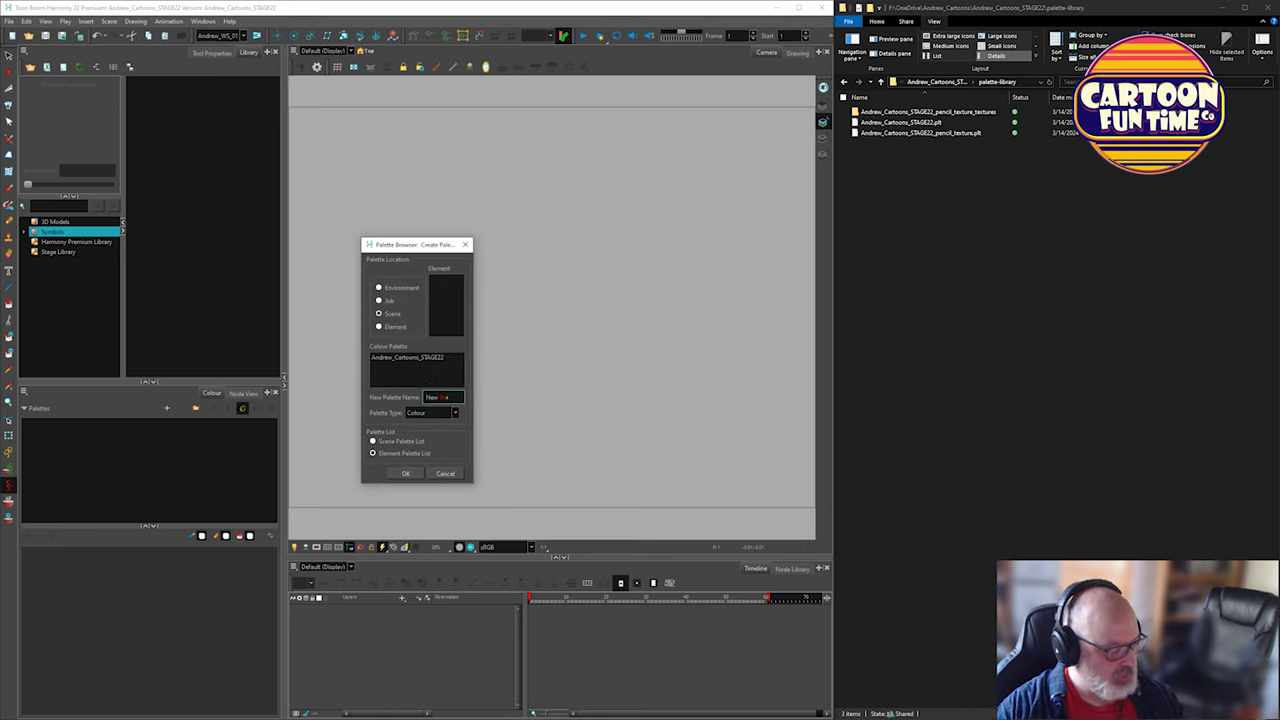
{"action": "left_click", "coordinate": [440, 397]}
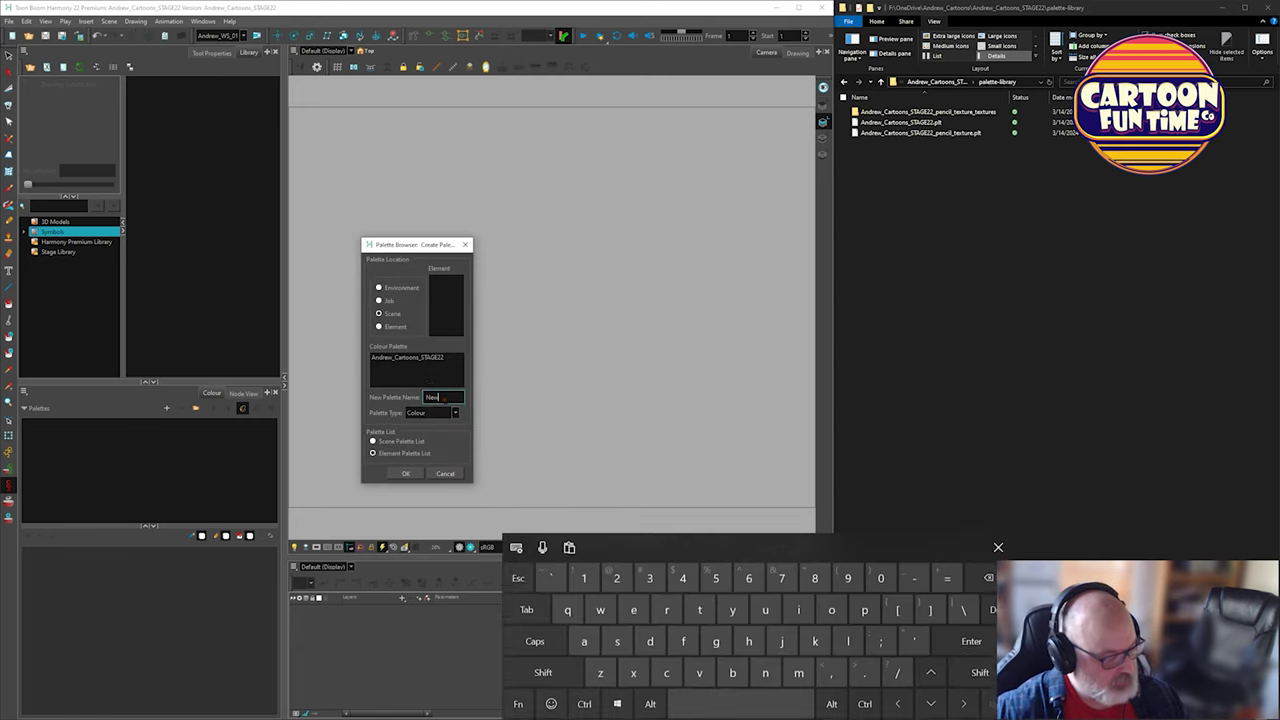
{"action": "key", "text": "BackSpace"}
{"action": "key", "text": "BackSpace"}
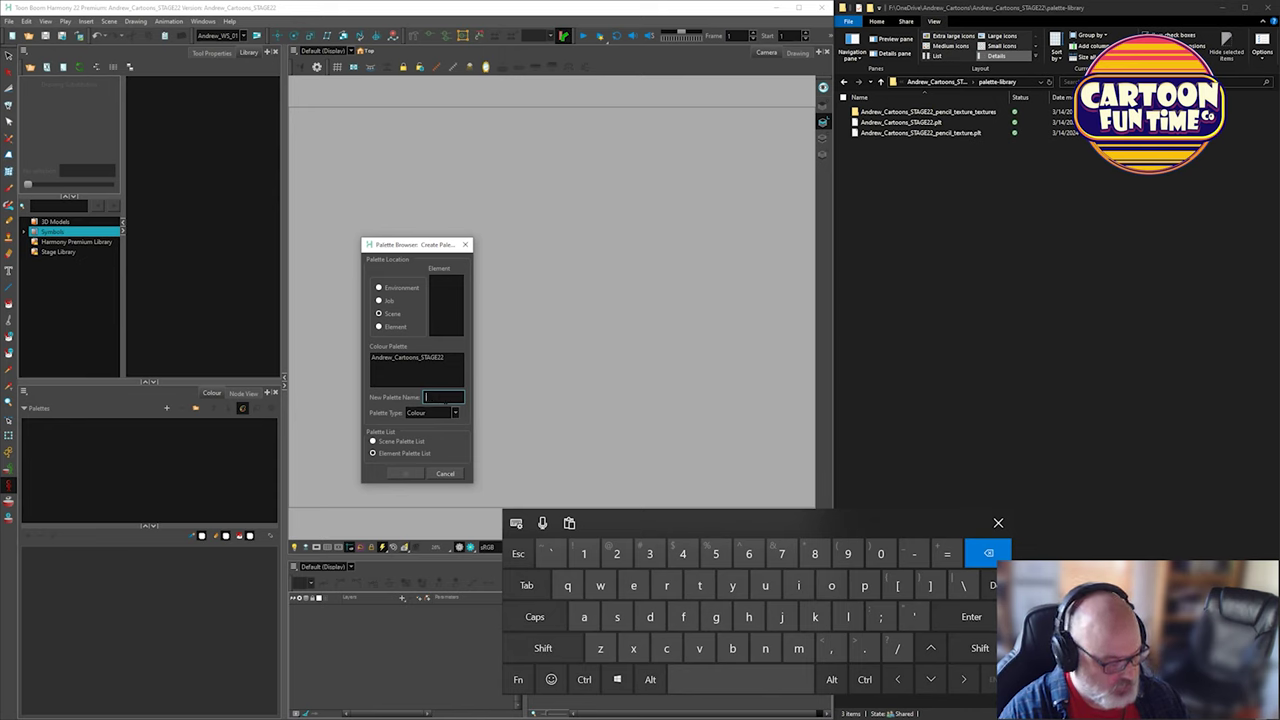
{"action": "type", "text": "Ac"}
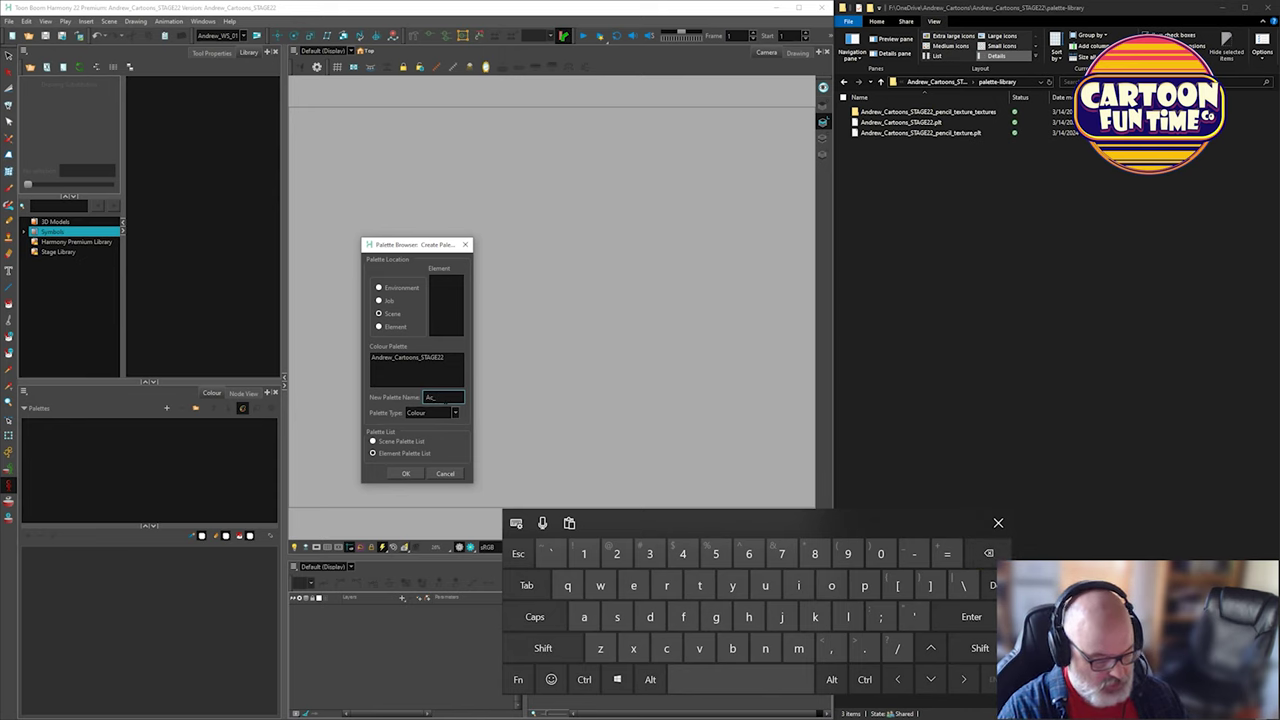
{"action": "type", "text": "_PLT"}
{"action": "left_click", "coordinate": [372, 441]}
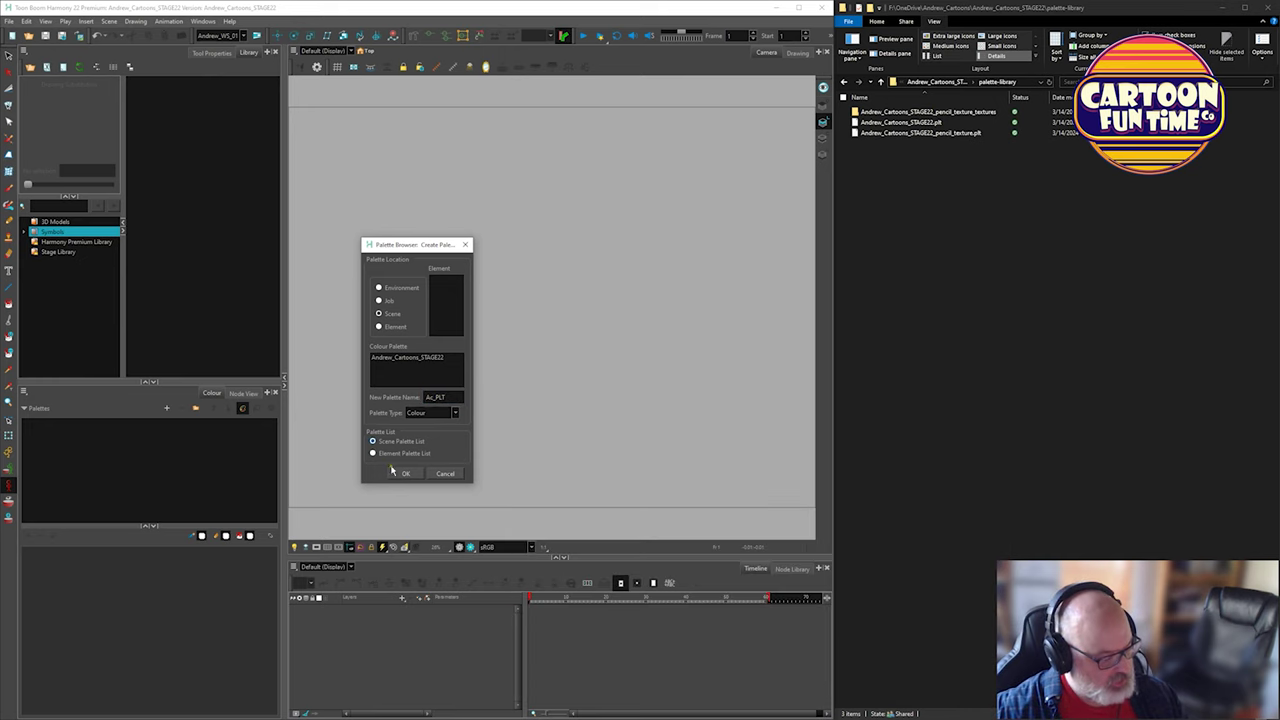
{"action": "left_click", "coordinate": [401, 474]}
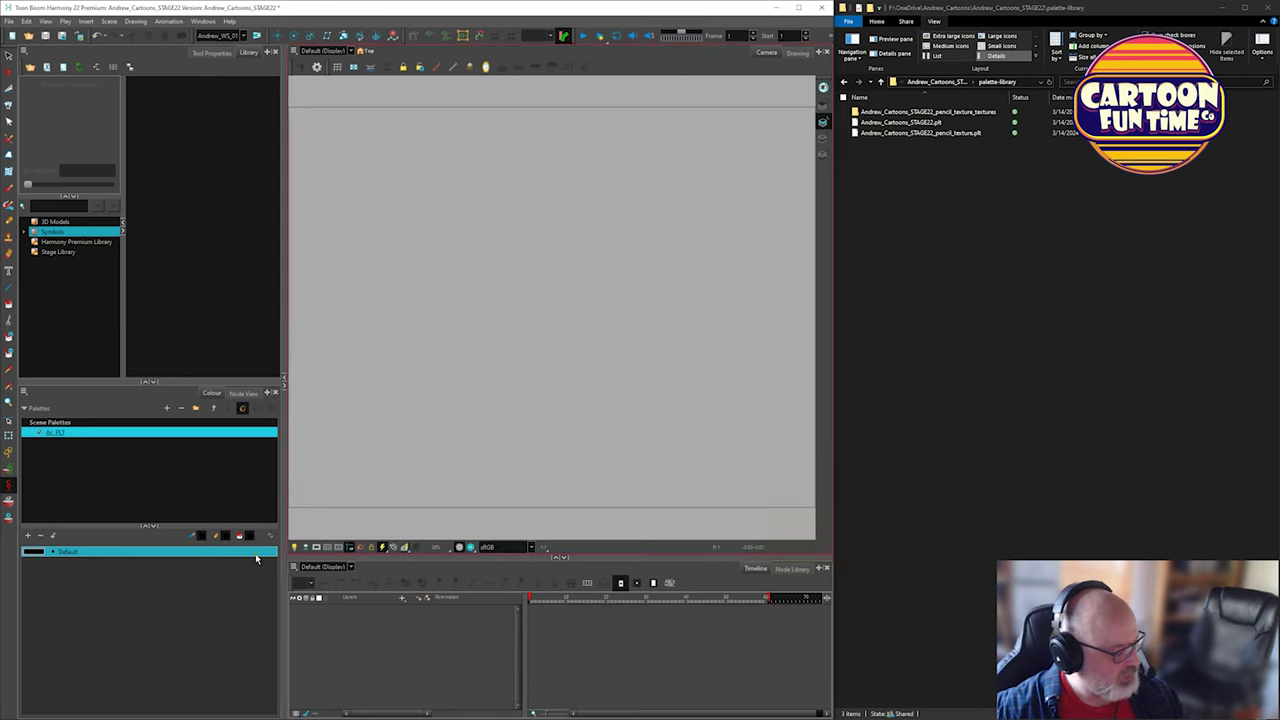
Save to write Ac_PLT.plt, replace the Default colour with a new swatch, and edit that swatch.
{"action": "left_click", "coordinate": [46, 38]}
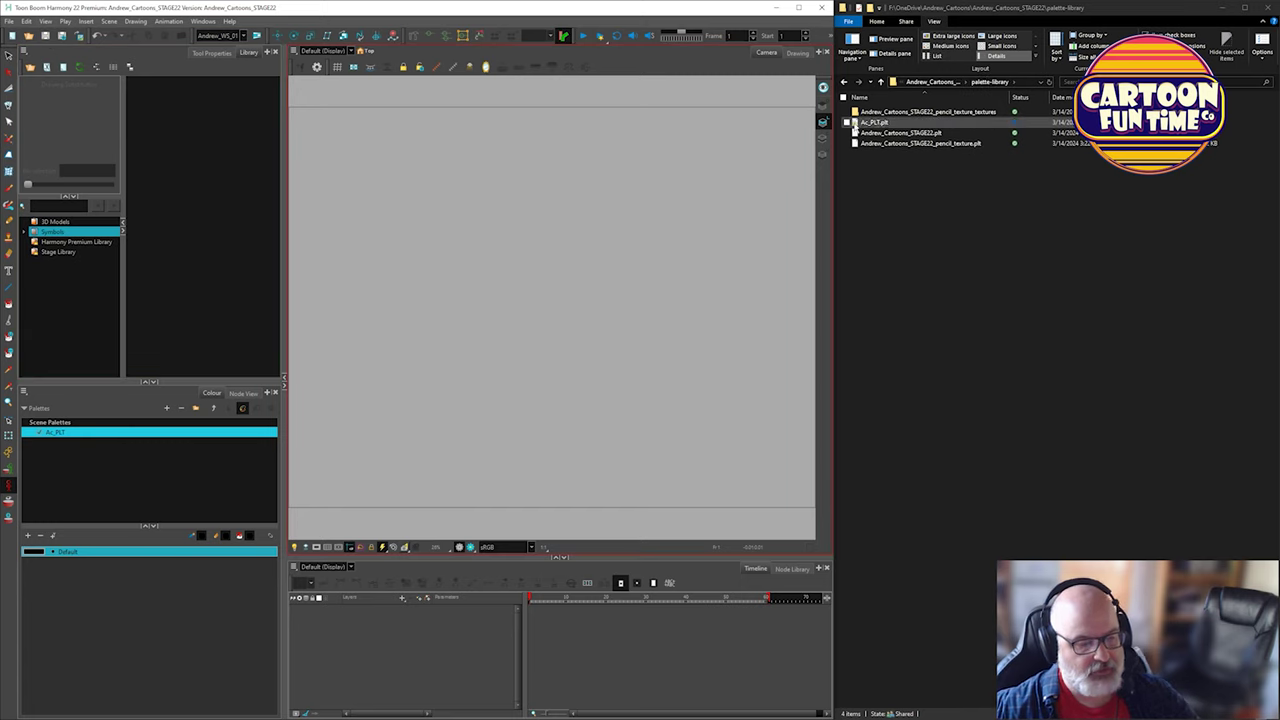
{"action": "left_click", "coordinate": [40, 535]}
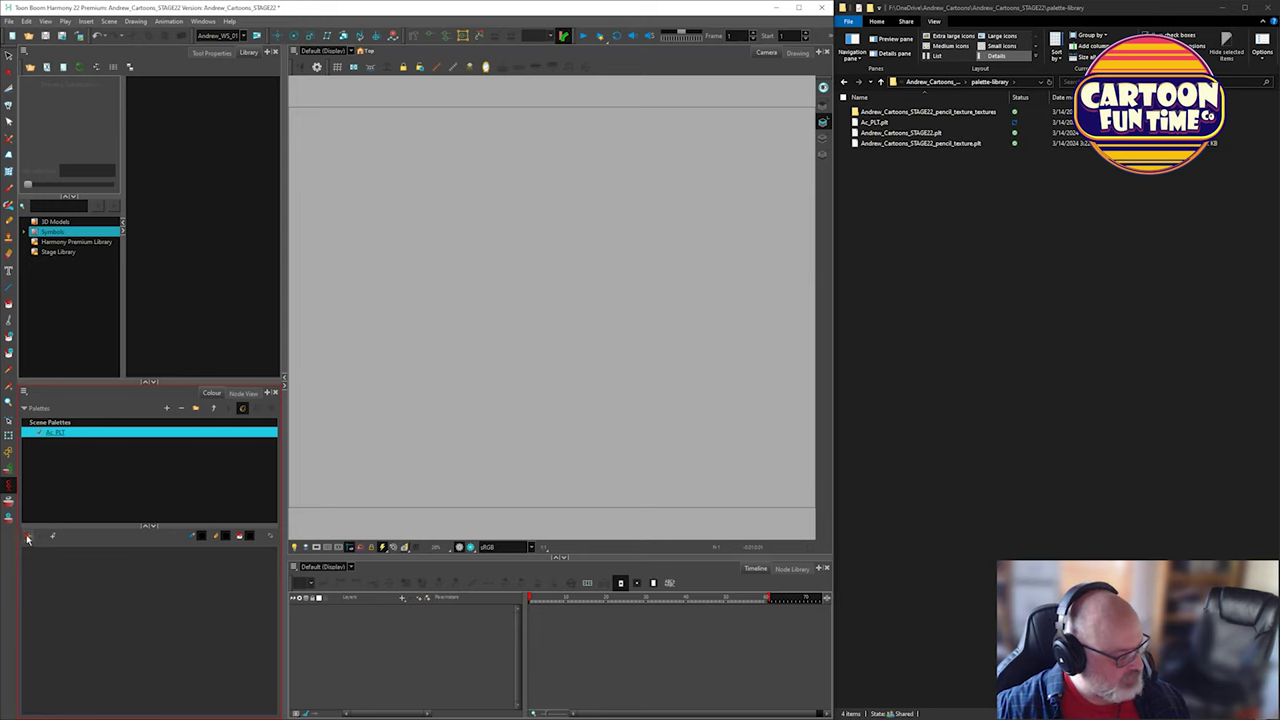
{"action": "left_click", "coordinate": [28, 536]}
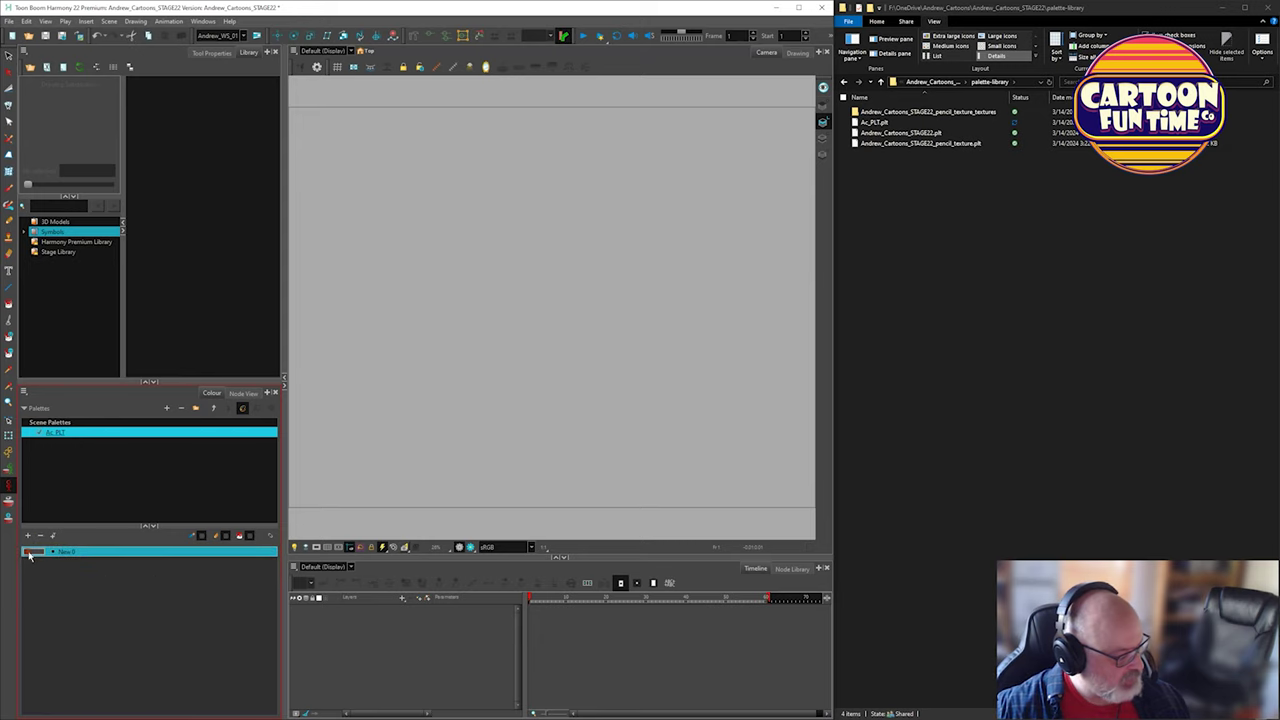
{"action": "double_click", "coordinate": [31, 553]}
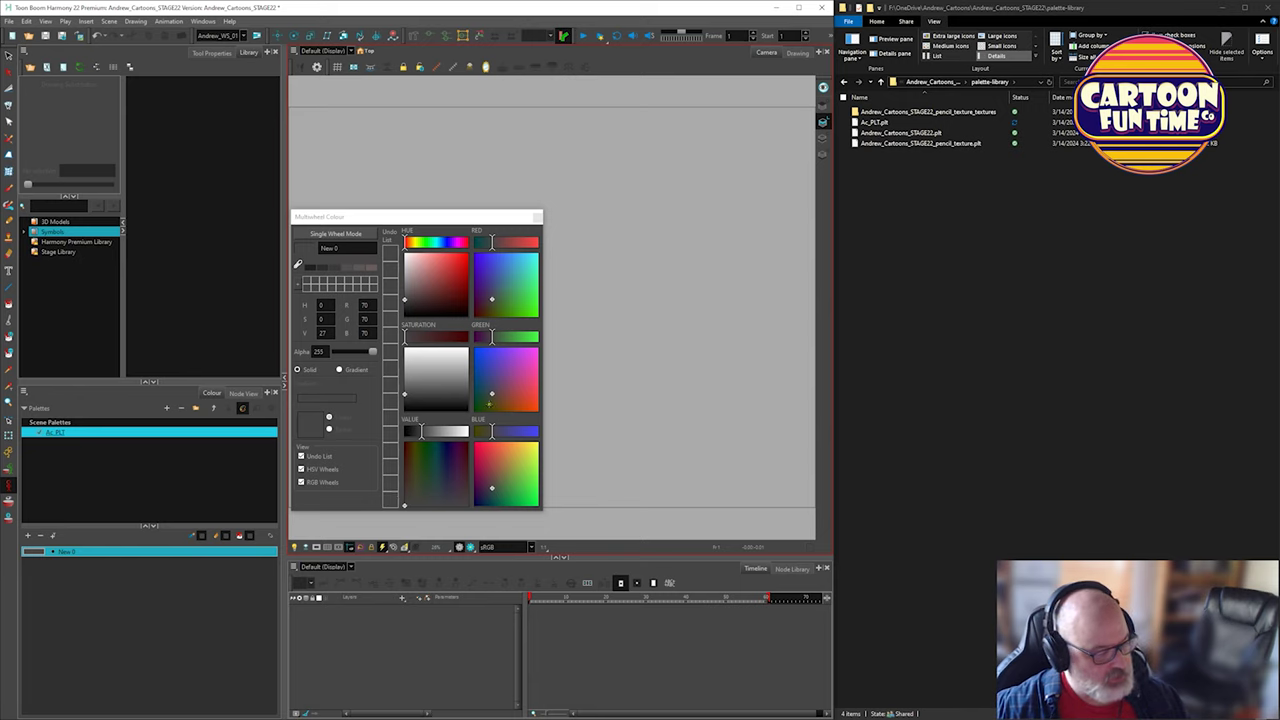
Make New 0 blue with Red and Green at 0 and Blue at full strength, then fine-tune the shade.
{"action": "left_click", "coordinate": [440, 243]}
{"action": "left_click", "coordinate": [443, 266]}
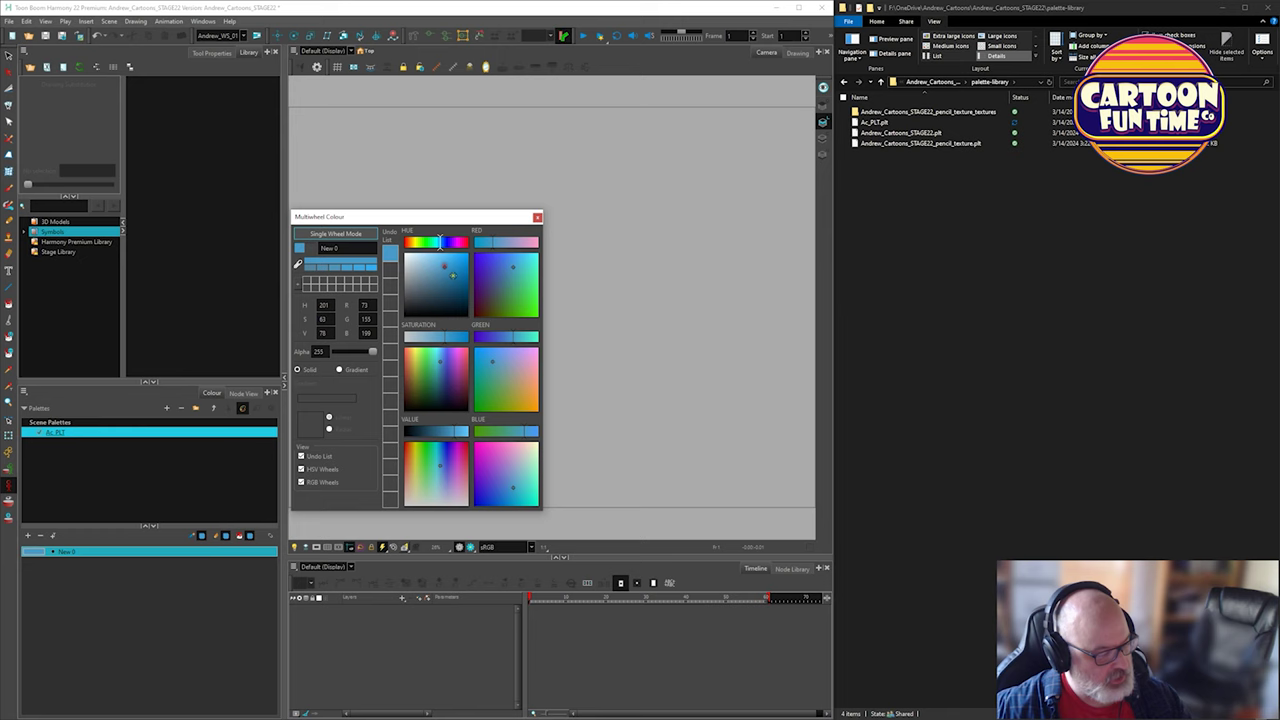
{"action": "left_click_drag", "start_coordinate": [492, 246], "coordinate": [474, 244]}
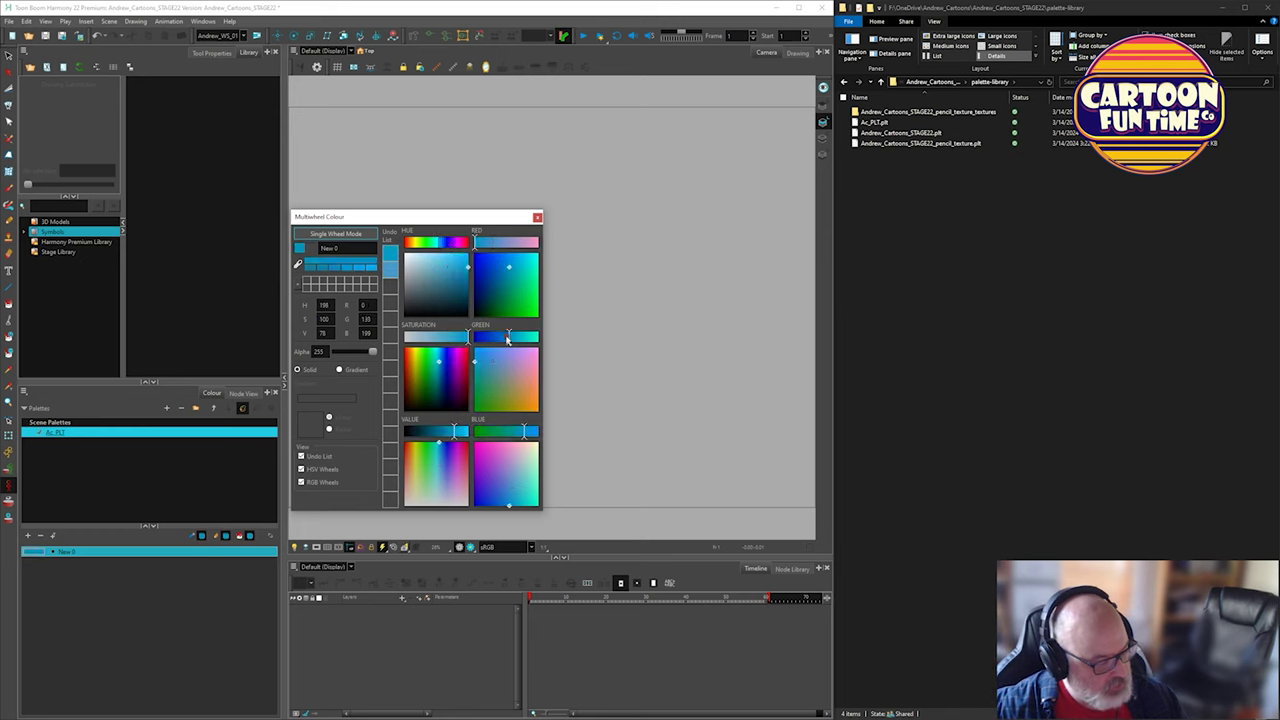
{"action": "left_click_drag", "start_coordinate": [513, 338], "coordinate": [472, 338]}
{"action": "left_click_drag", "start_coordinate": [528, 432], "coordinate": [552, 433]}
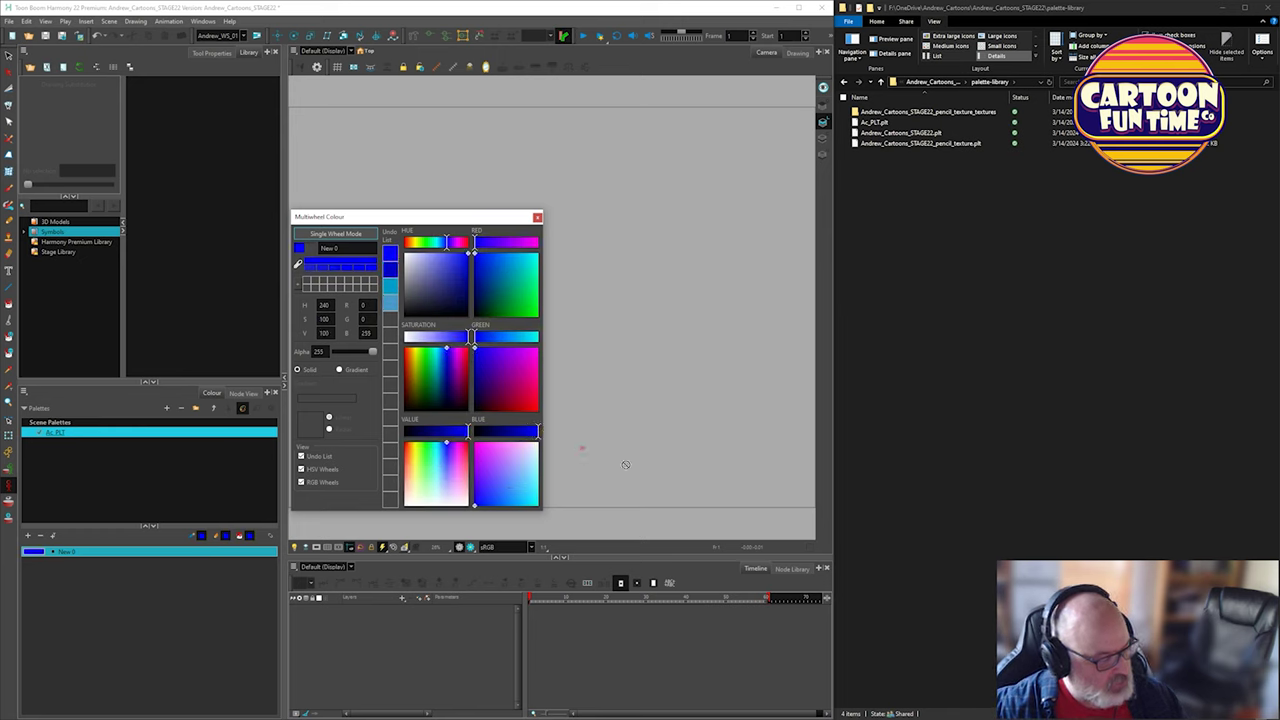
{"action": "left_click", "coordinate": [446, 266]}
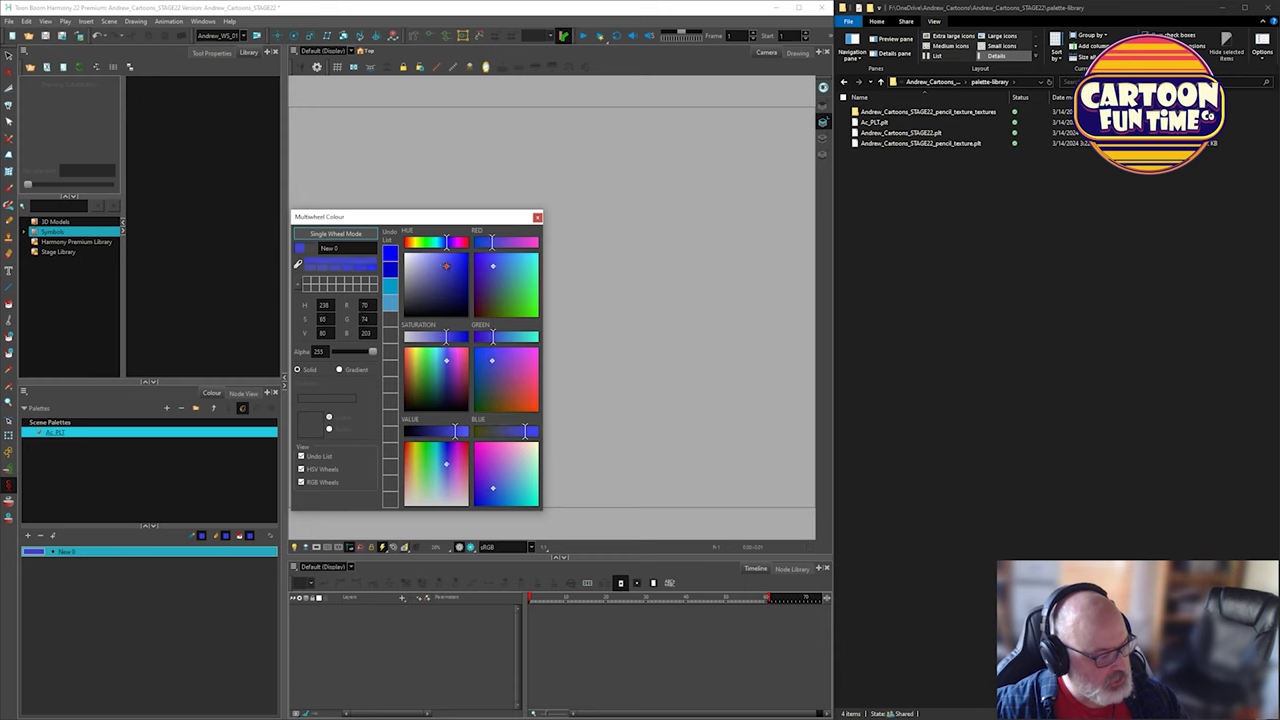
{"action": "mouse_move", "coordinate": [446, 266]}
{"action": "left_mouse_down"}
{"action": "mouse_move", "coordinate": [498, 251]}
{"action": "mouse_move", "coordinate": [494, 261]}
{"action": "left_mouse_up"}
Settle on a bright pure blue and close the colour editor.
{"action": "left_click", "coordinate": [486, 251]}
{"action": "left_click", "coordinate": [537, 218]}
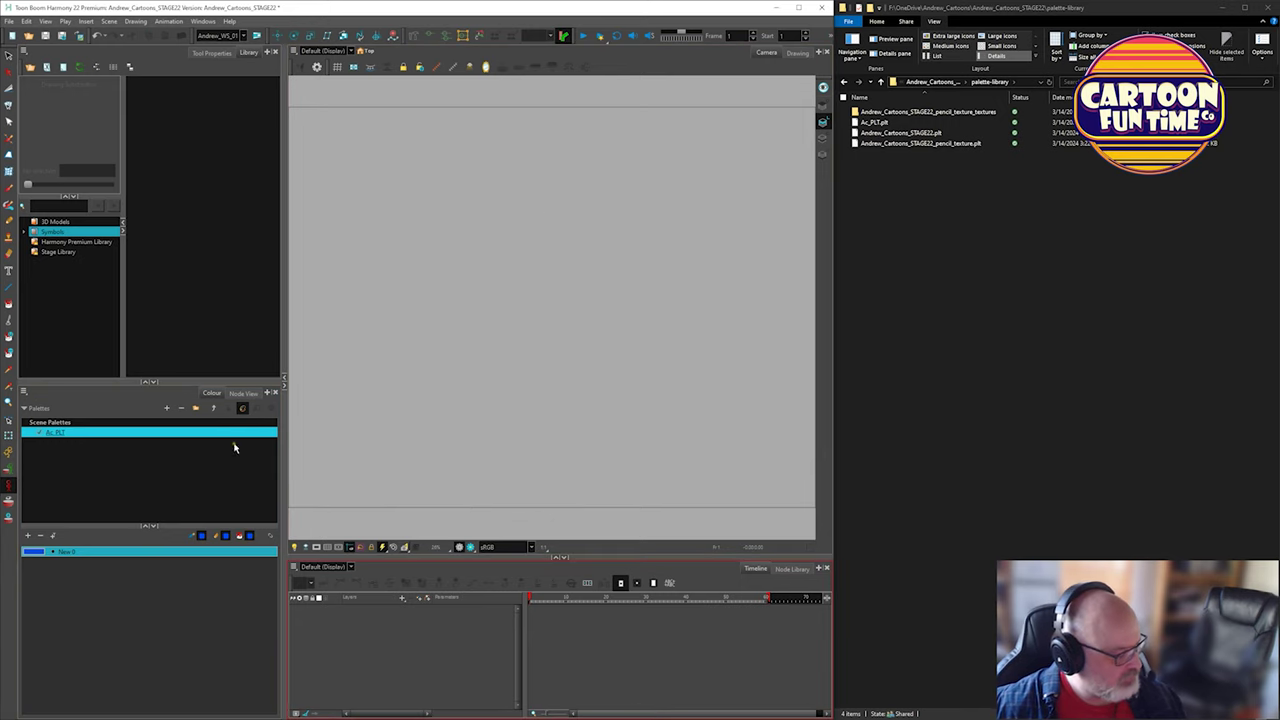
{"action": "left_click", "coordinate": [243, 392]}
{"action": "left_click", "coordinate": [325, 572]}
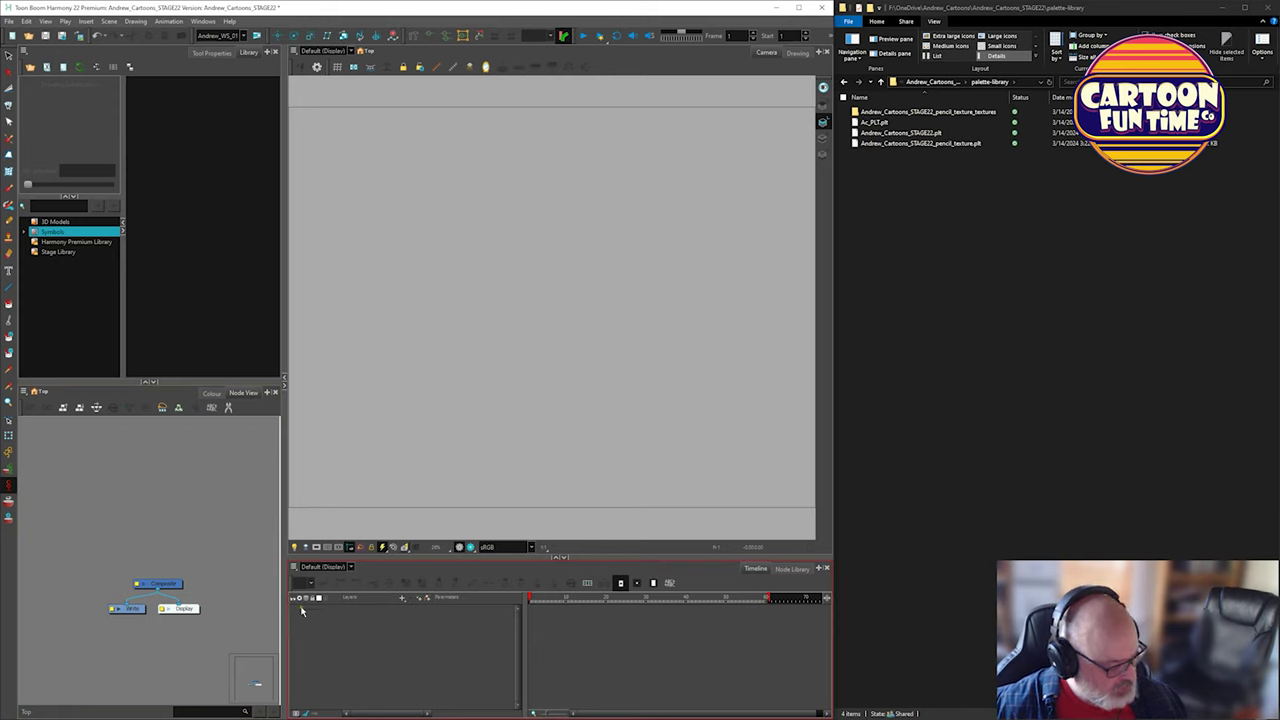
Add a drawing layer named Sketch_01 with its exposure extended across the whole scene.
{"action": "left_click", "coordinate": [403, 599]}
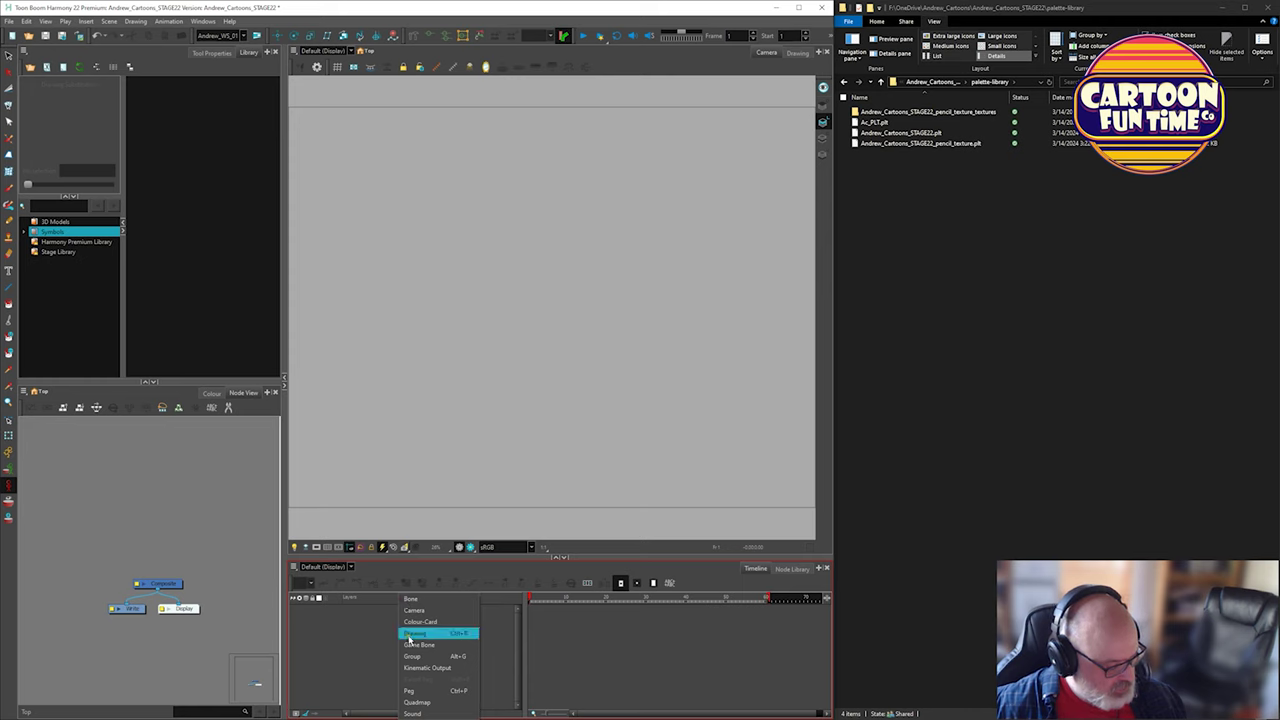
{"action": "left_click", "coordinate": [412, 634]}
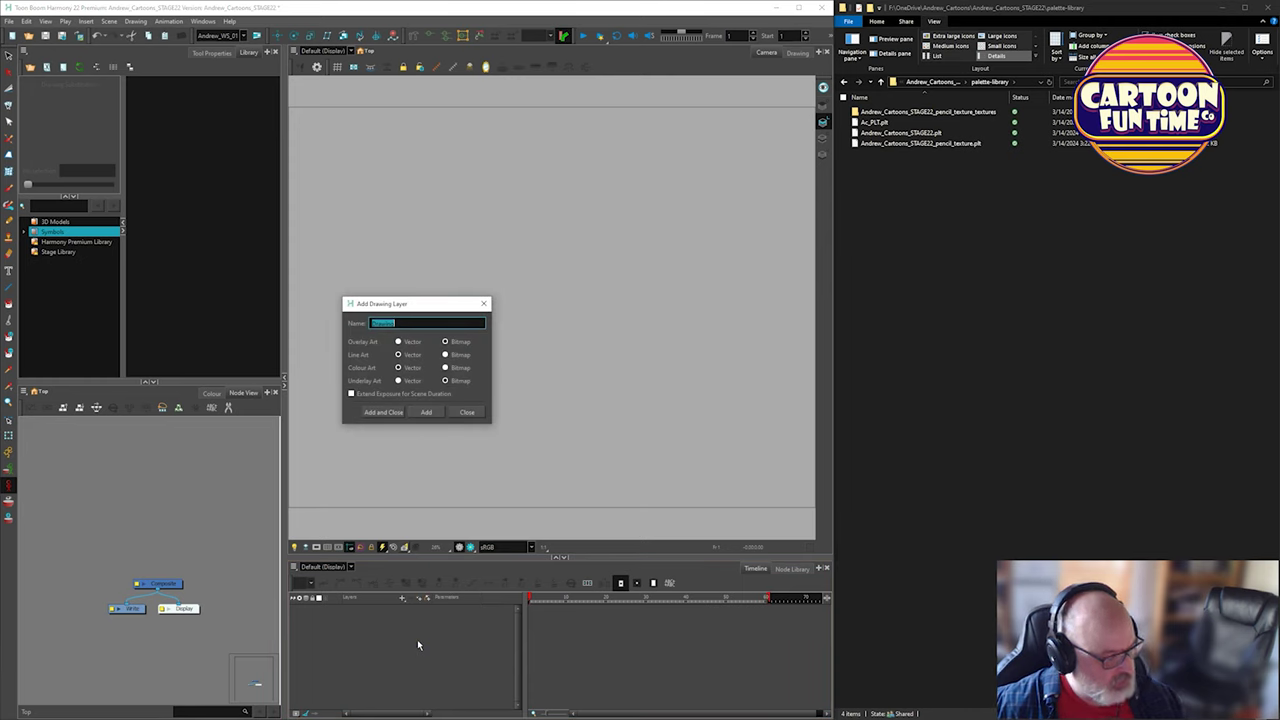
{"action": "left_click", "coordinate": [394, 323]}
{"action": "key", "text": "BackSpace"}
{"action": "key", "text": "BackSpace"}
{"action": "key", "text": "BackSpace"}
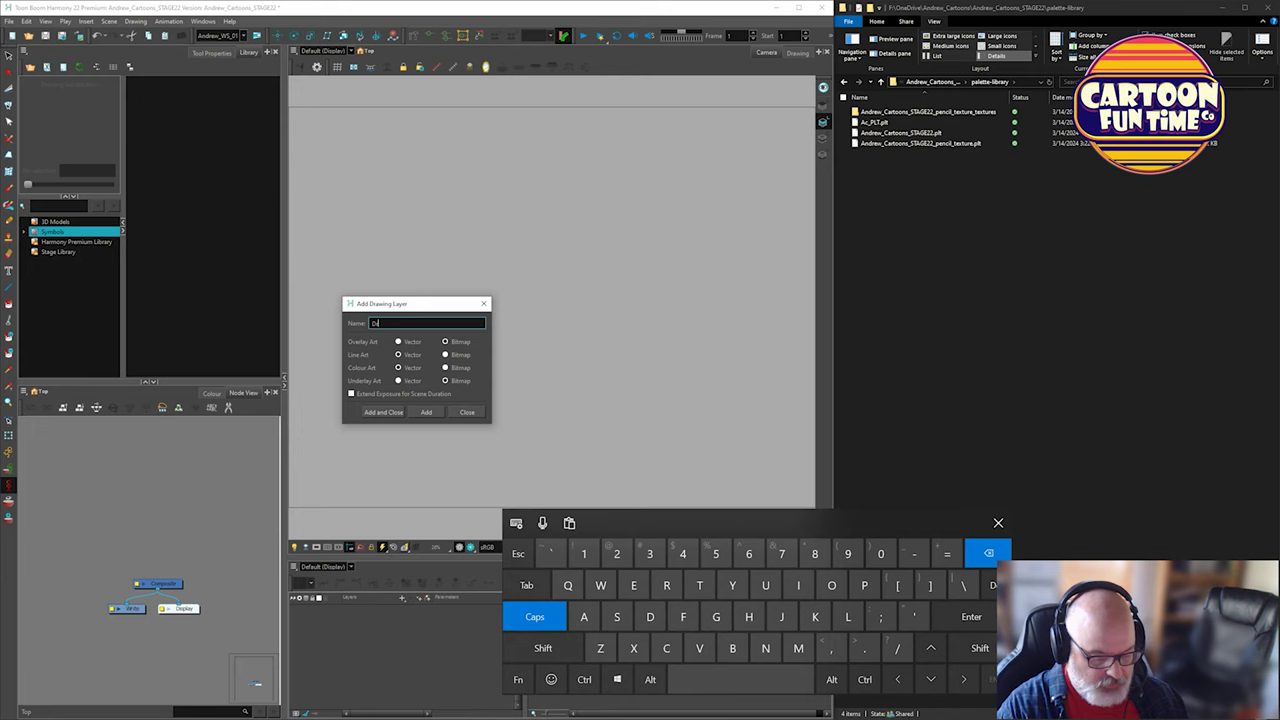
{"action": "key", "text": "BackSpace"}
{"action": "key", "text": "BackSpace"}
{"action": "type", "text": "Sketch"}
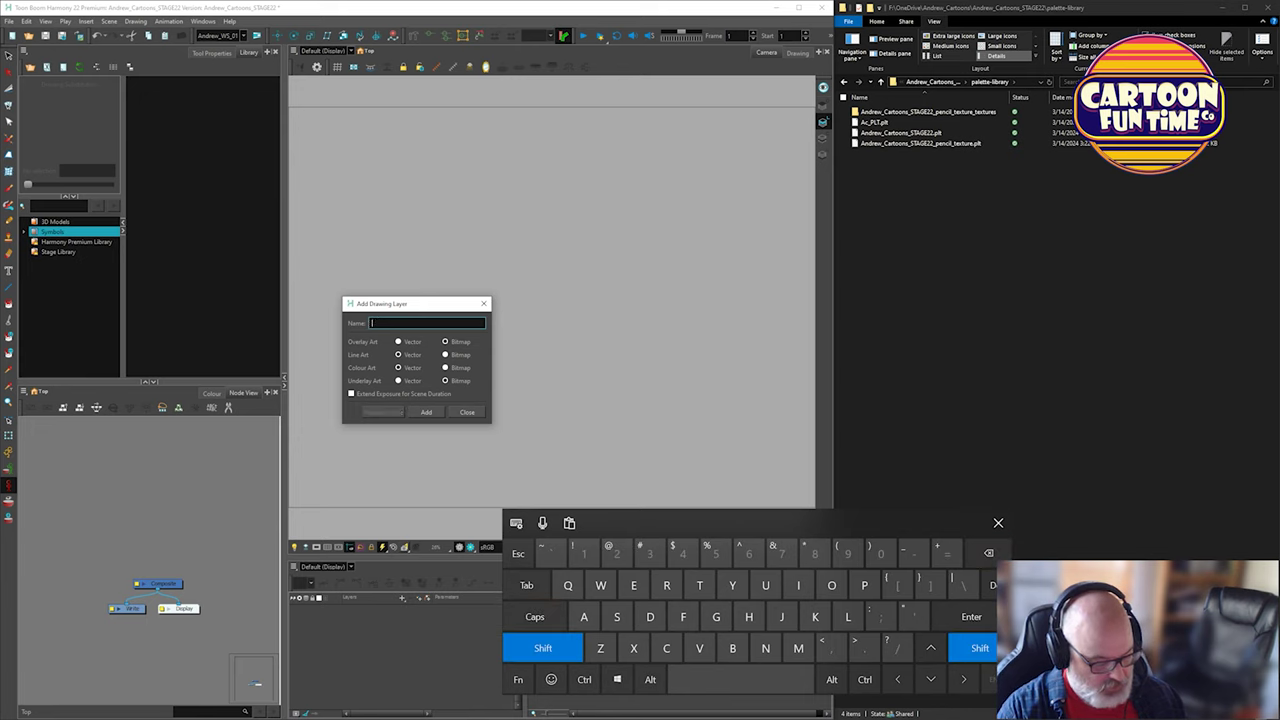
{"action": "type", "text": " 01"}
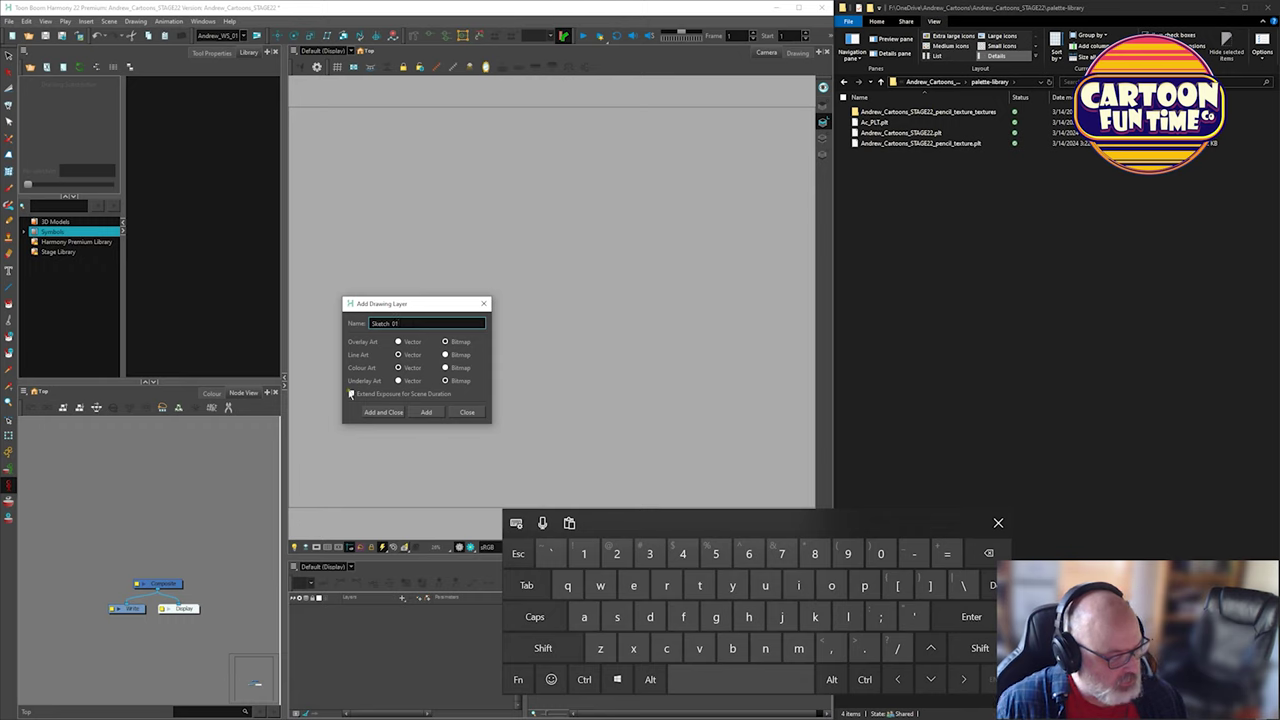
{"action": "left_click", "coordinate": [351, 395]}
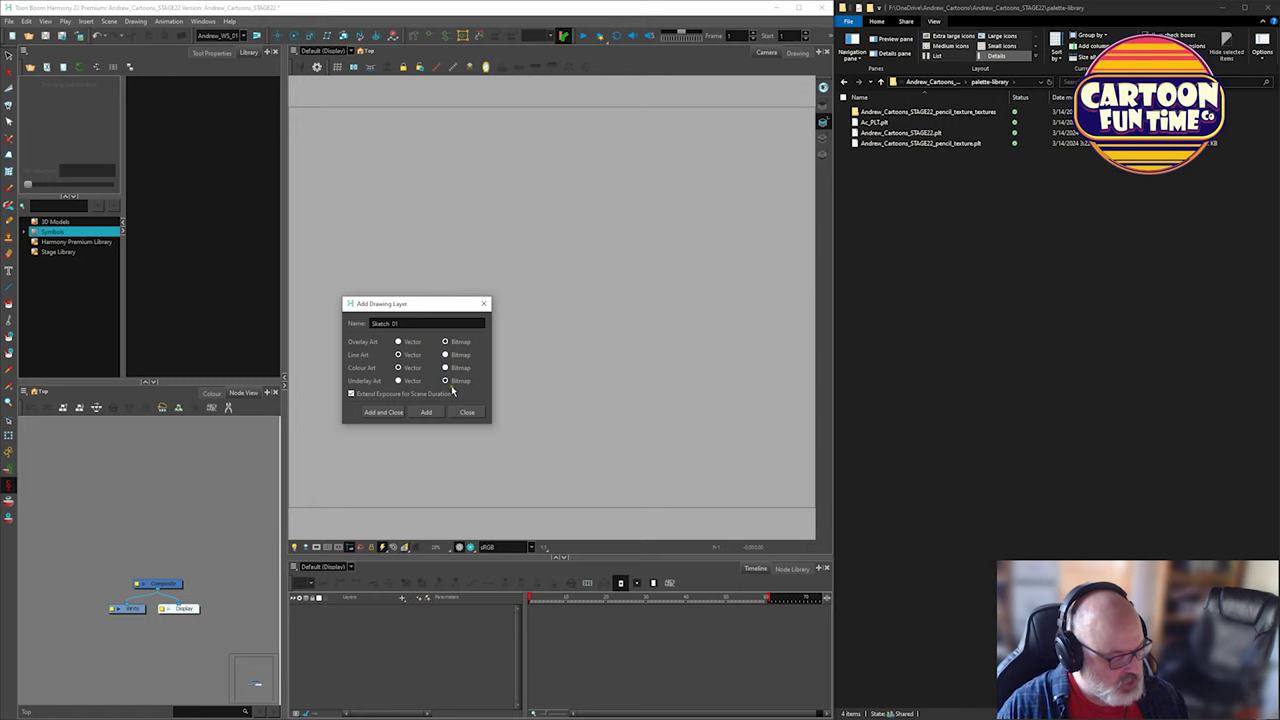
{"action": "left_click", "coordinate": [383, 412]}
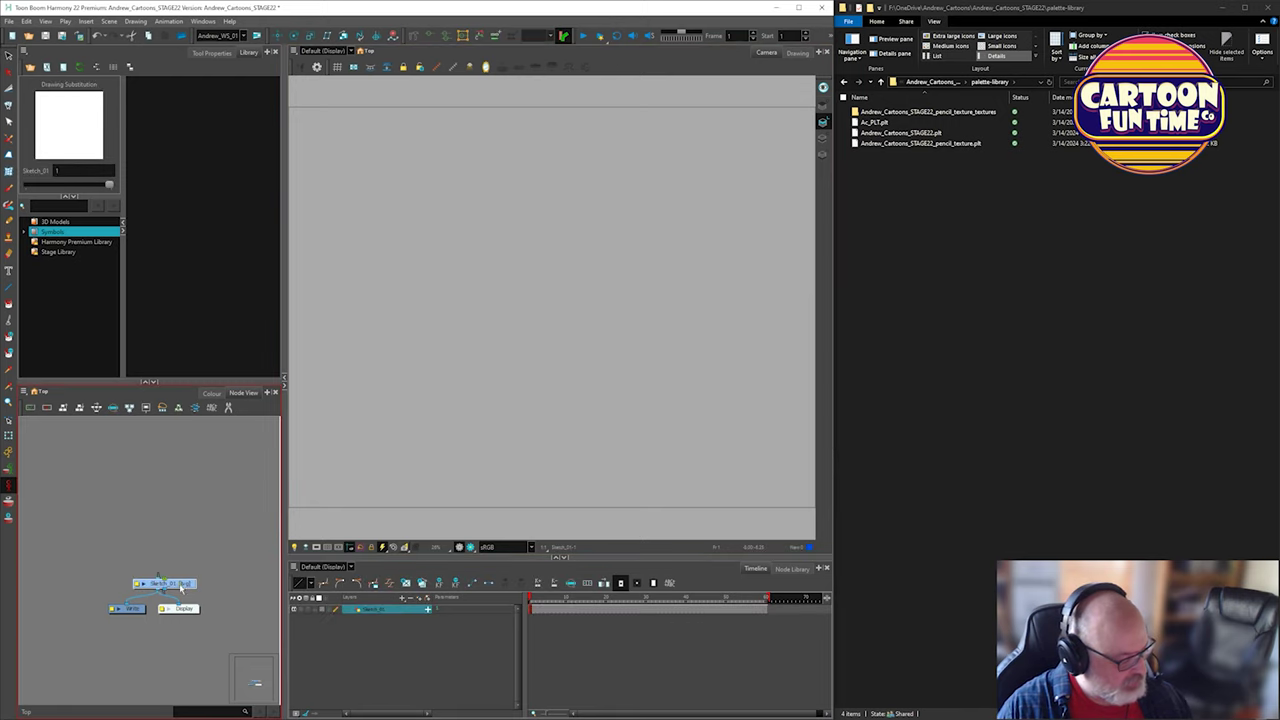
Move the Sketch_01 node above Composite and open the project's elements folder in Explorer.
{"action": "mouse_move", "coordinate": [185, 583]}
{"action": "left_mouse_down"}
{"action": "mouse_move", "coordinate": [155, 523]}
{"action": "mouse_move", "coordinate": [177, 503]}
{"action": "left_mouse_up"}
{"action": "left_click", "coordinate": [211, 393]}
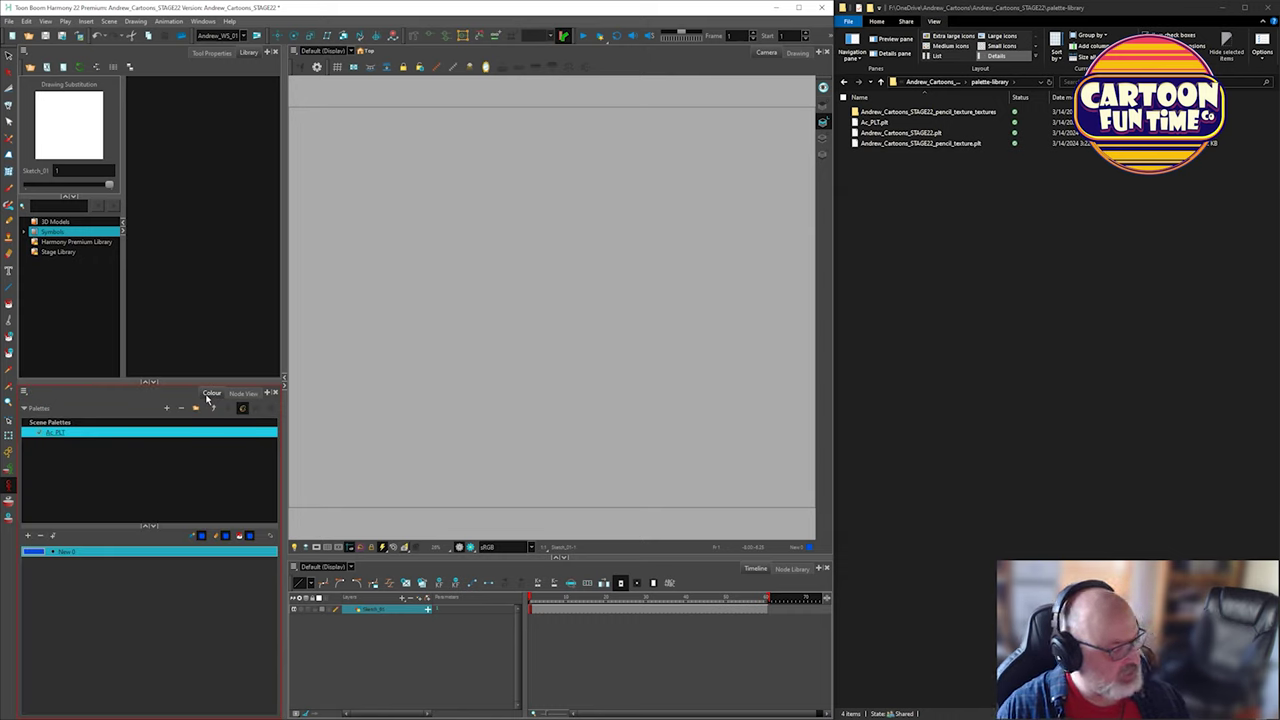
{"action": "left_click", "coordinate": [932, 81]}
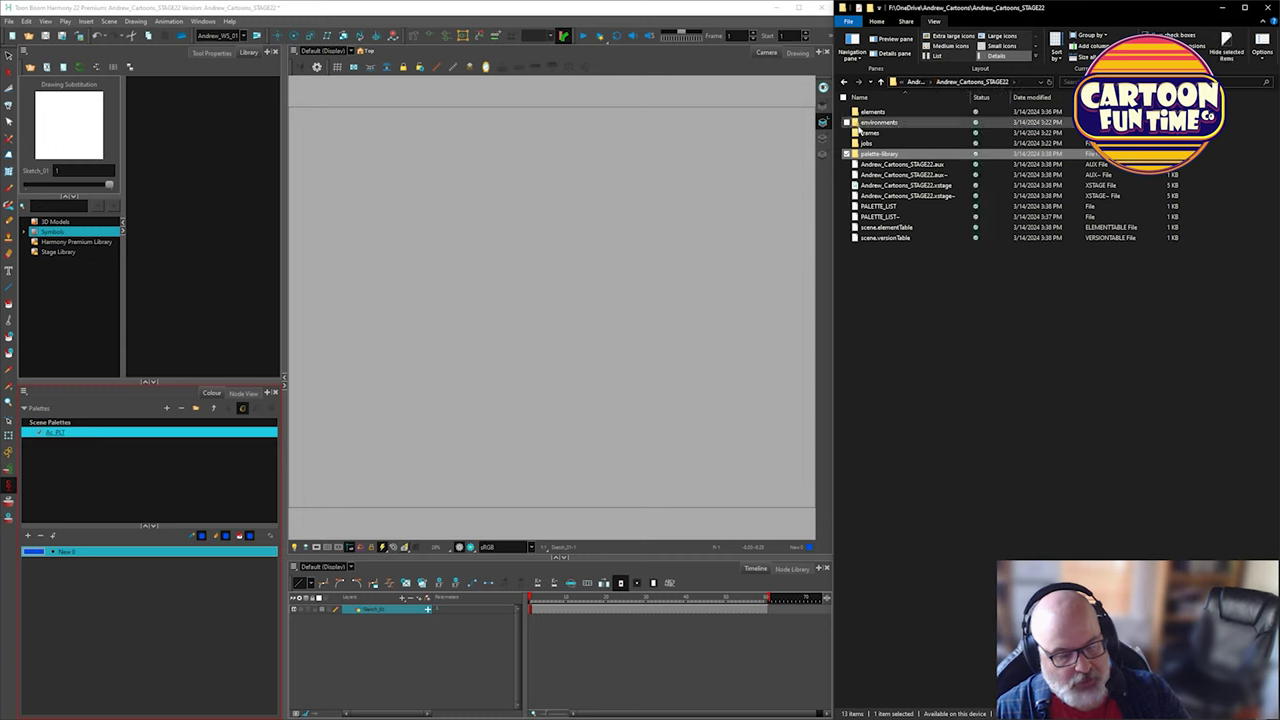
{"action": "left_click", "coordinate": [856, 113]}
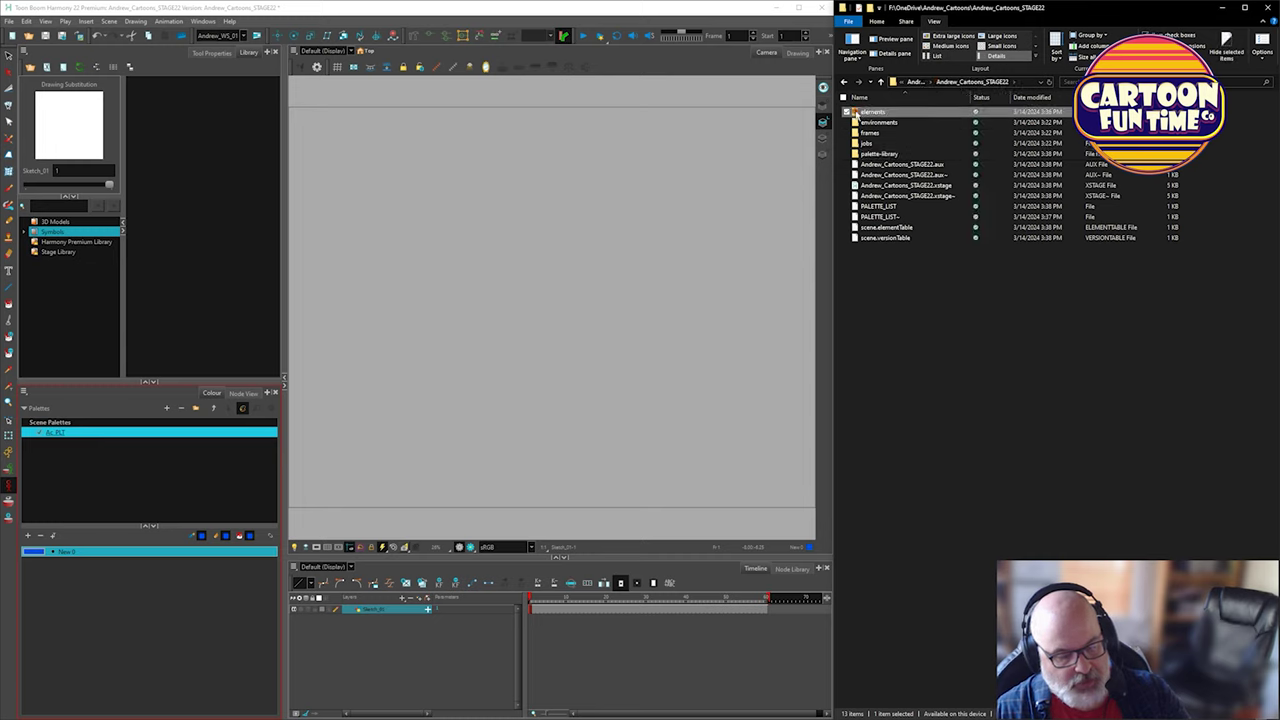
{"action": "double_click", "coordinate": [856, 113]}
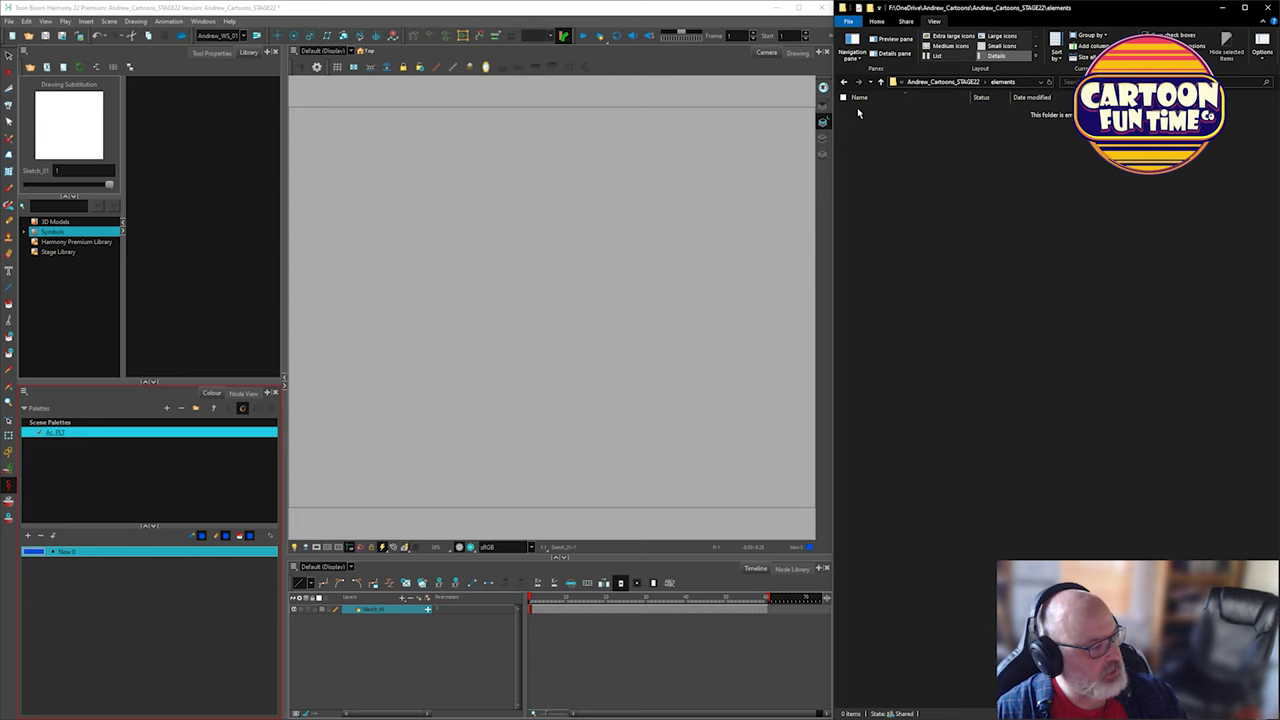
Save the scene, then open the Sketch_01 element's empty palette-library folder.
{"action": "left_click", "coordinate": [46, 35]}
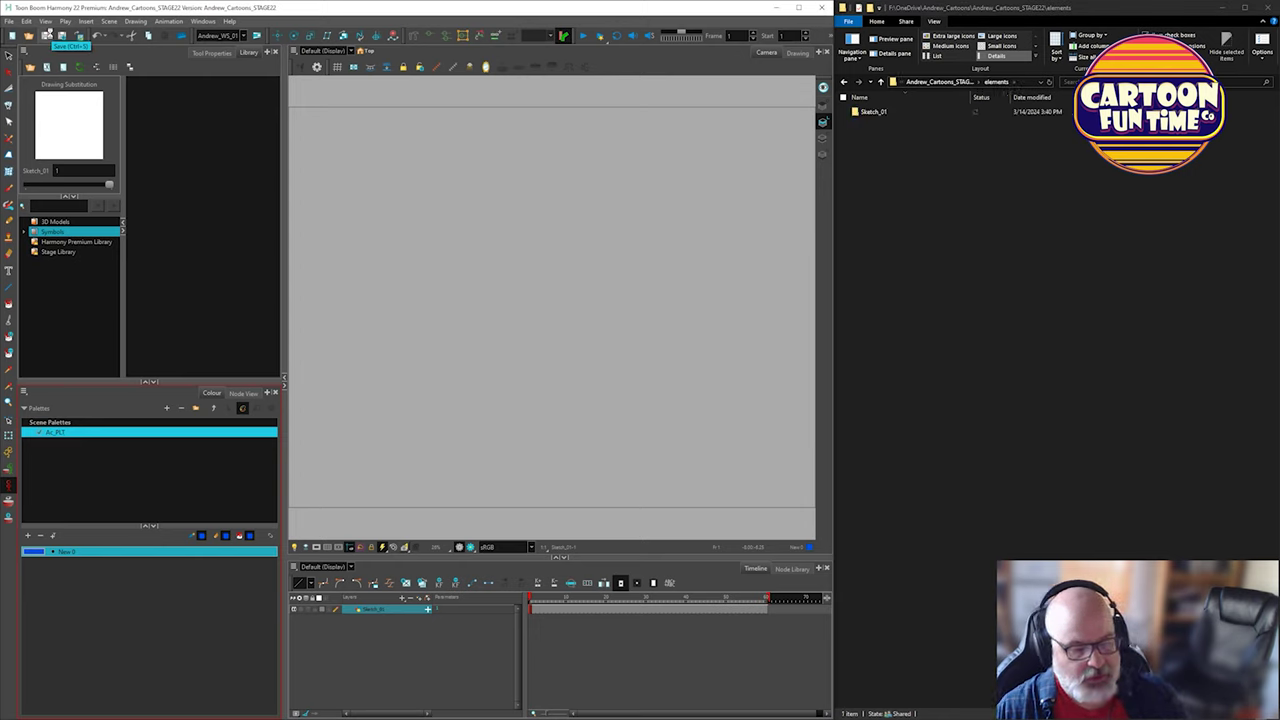
{"action": "double_click", "coordinate": [858, 112]}
{"action": "double_click", "coordinate": [858, 112]}
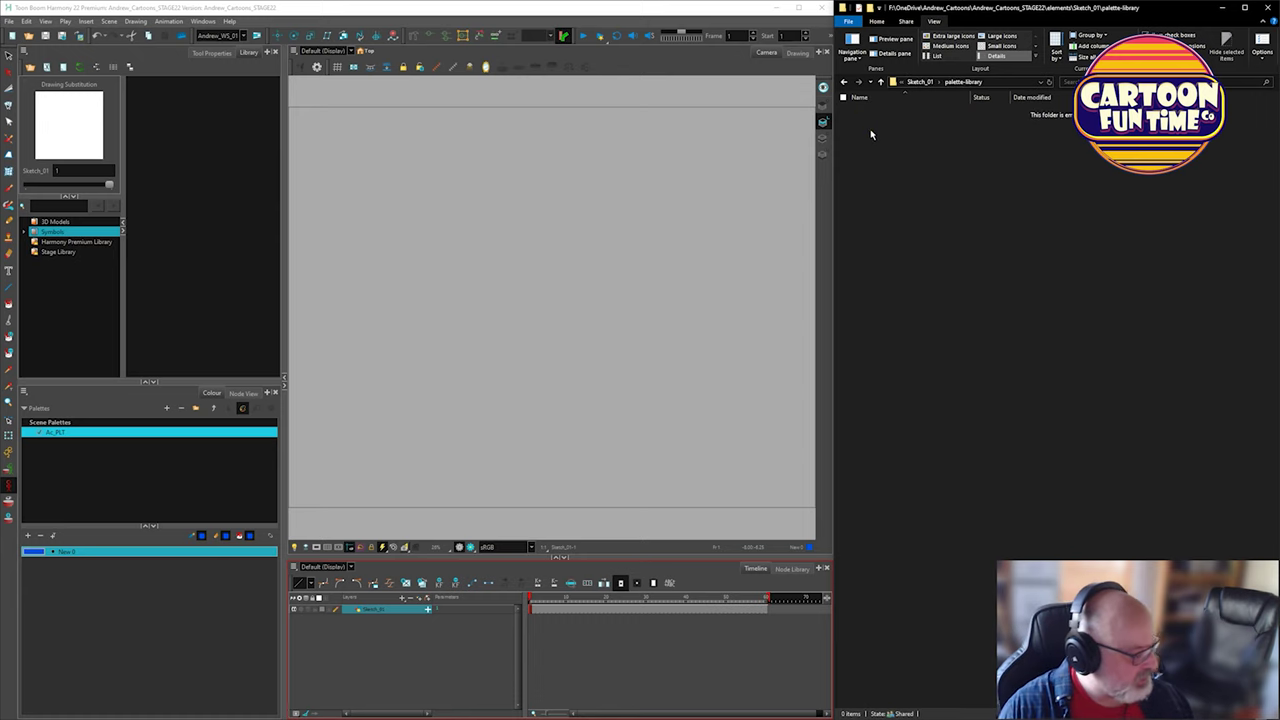
{"action": "left_click", "coordinate": [150, 442]}
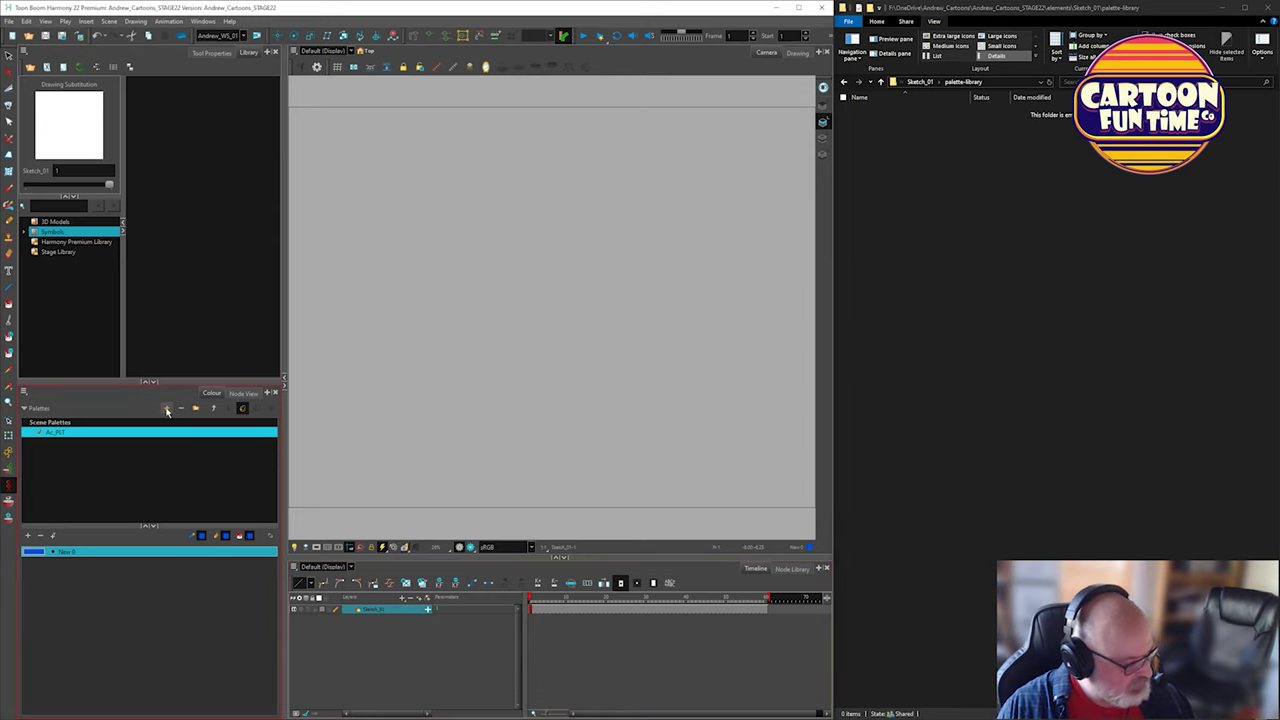
Create a new palette named Sketch_01_EPLT, stored with the Sketch_01 element.
{"action": "left_click", "coordinate": [167, 409]}
{"action": "left_click", "coordinate": [378, 326]}
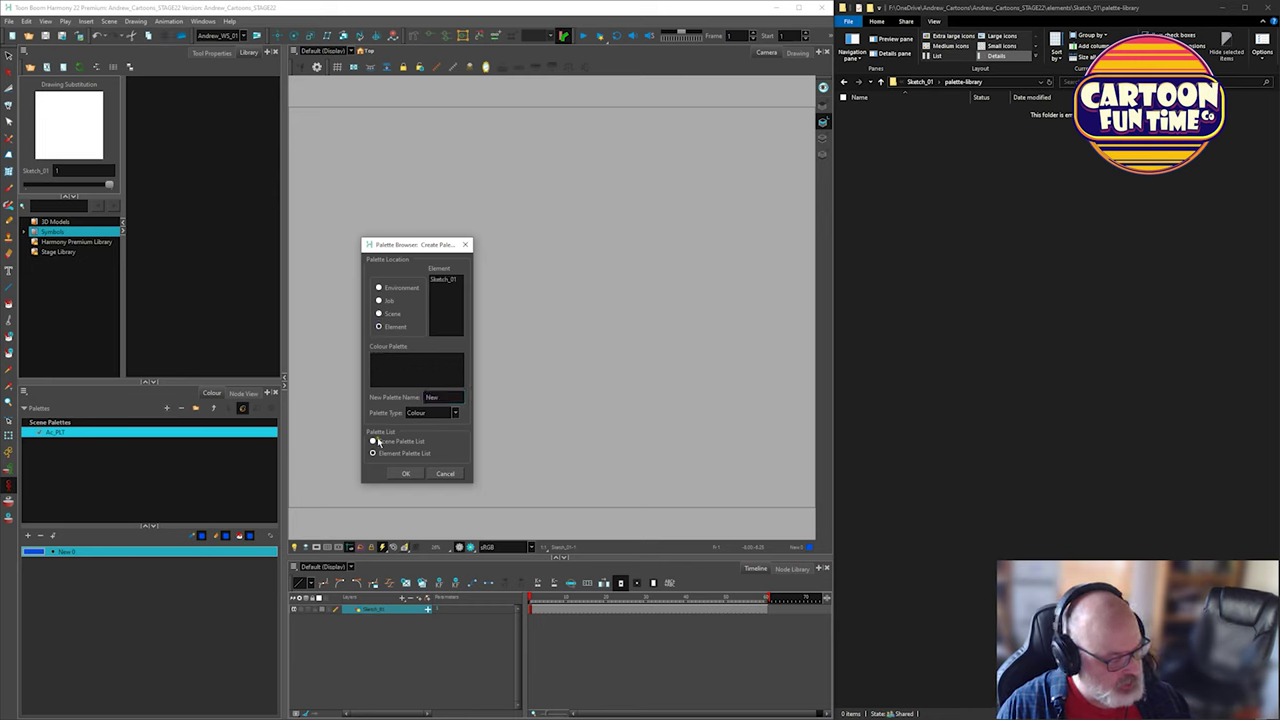
{"action": "left_click", "coordinate": [441, 280]}
{"action": "double_click", "coordinate": [440, 398]}
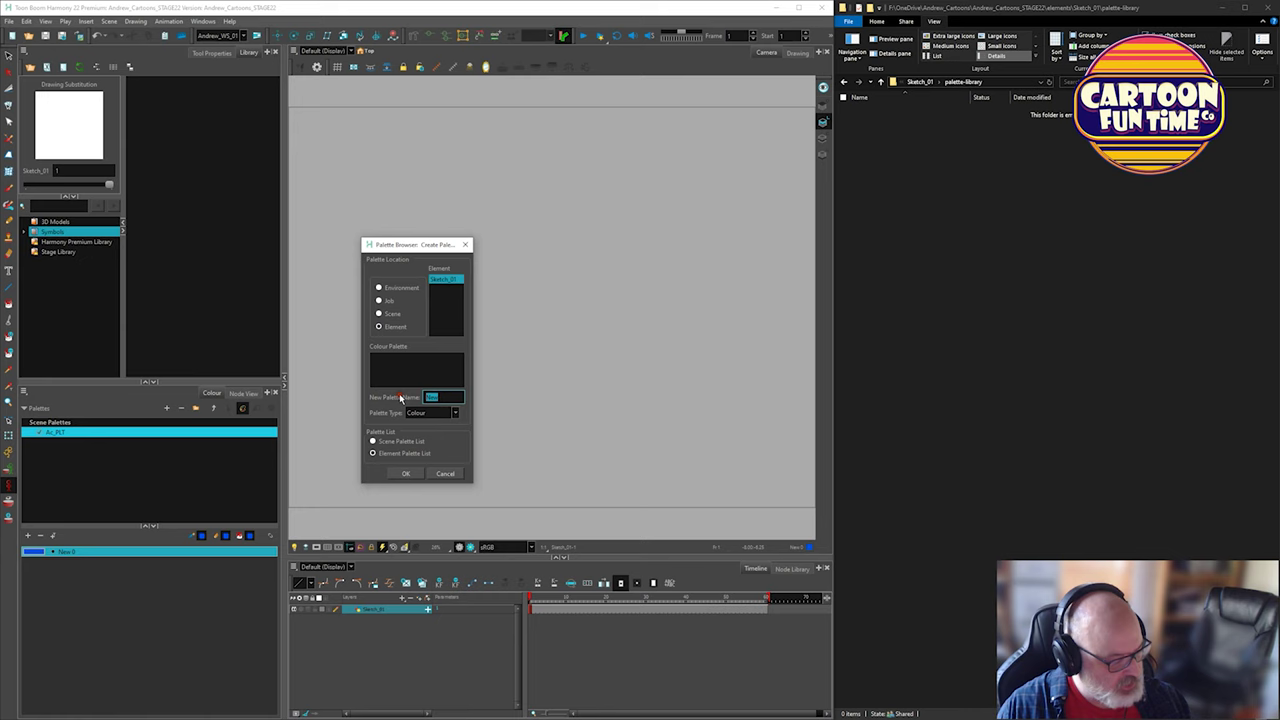
{"action": "type", "text": "Sketch"}
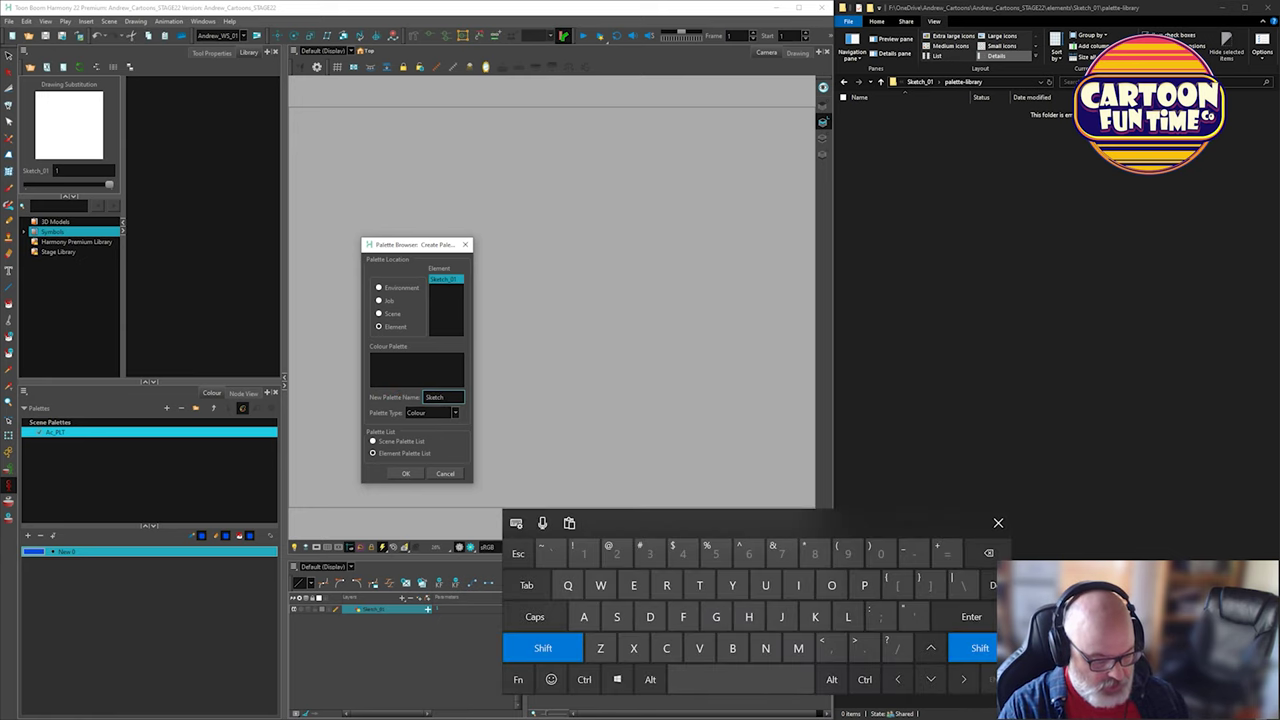
{"action": "type", "text": "_01"}
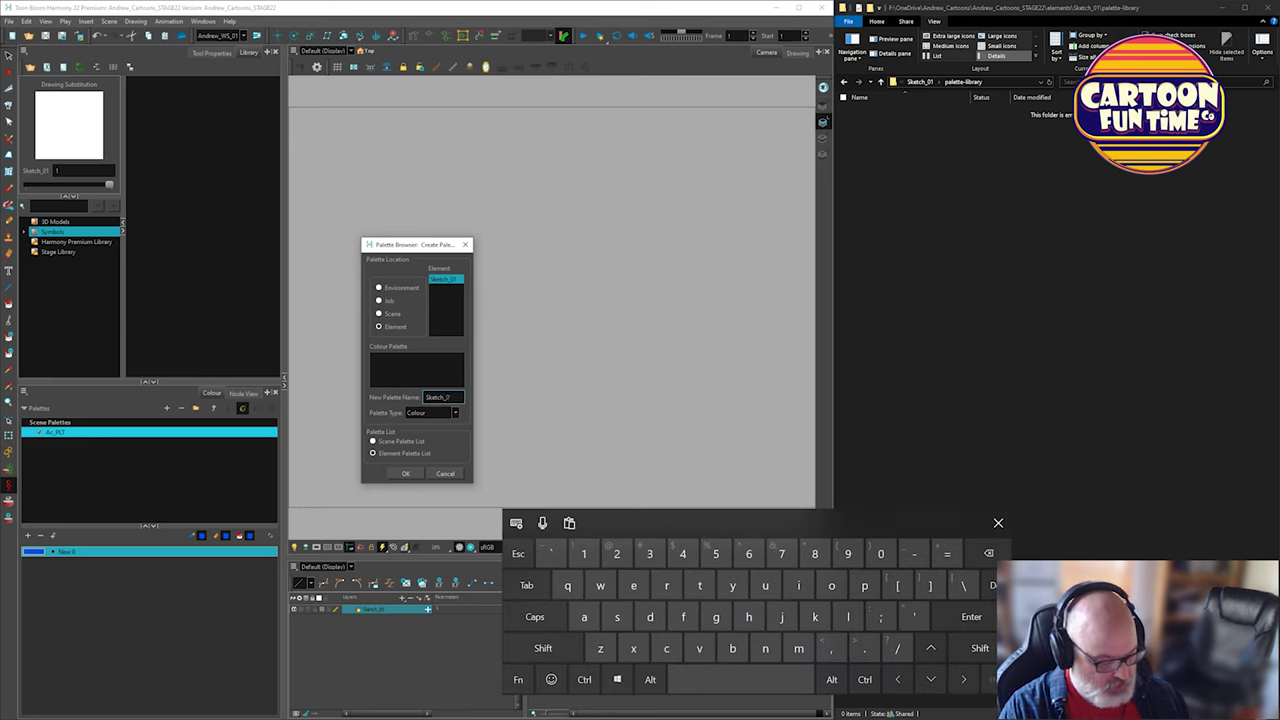
{"action": "type", "text": "_PL"}
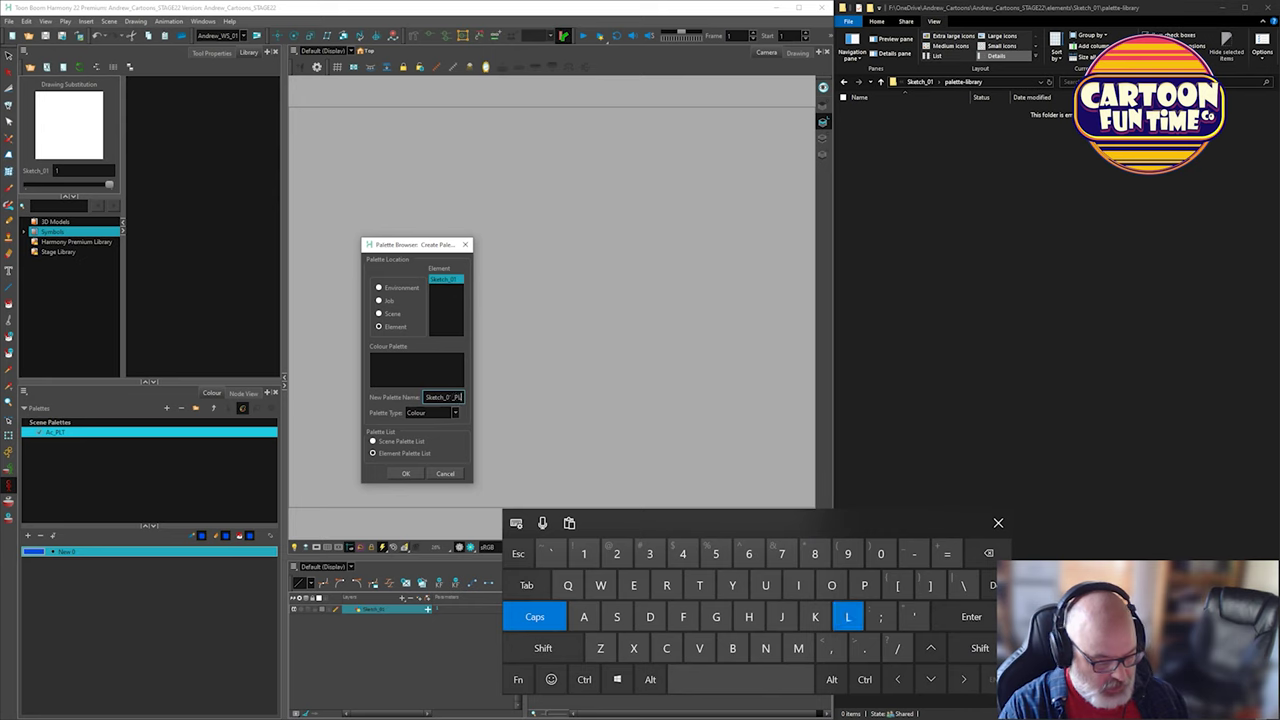
{"action": "type", "text": "T"}
{"action": "key", "text": "Left"}
{"action": "type", "text": "E"}
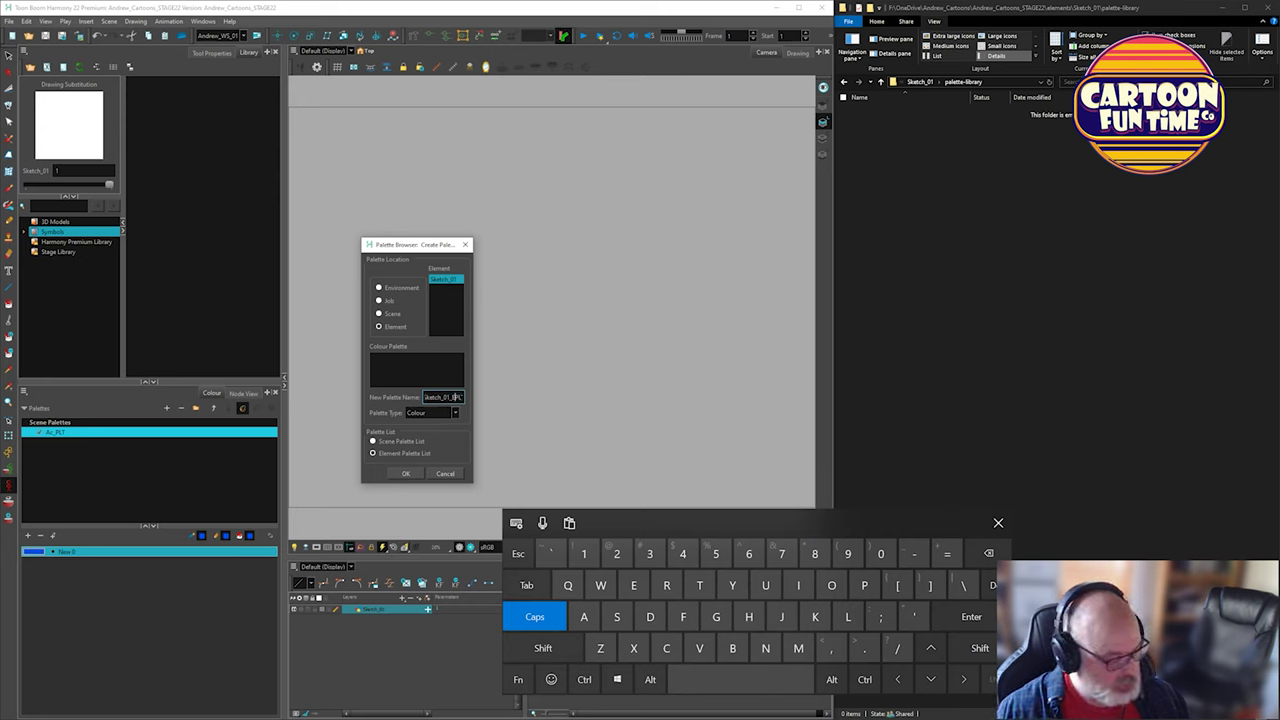
{"action": "left_click", "coordinate": [405, 474]}
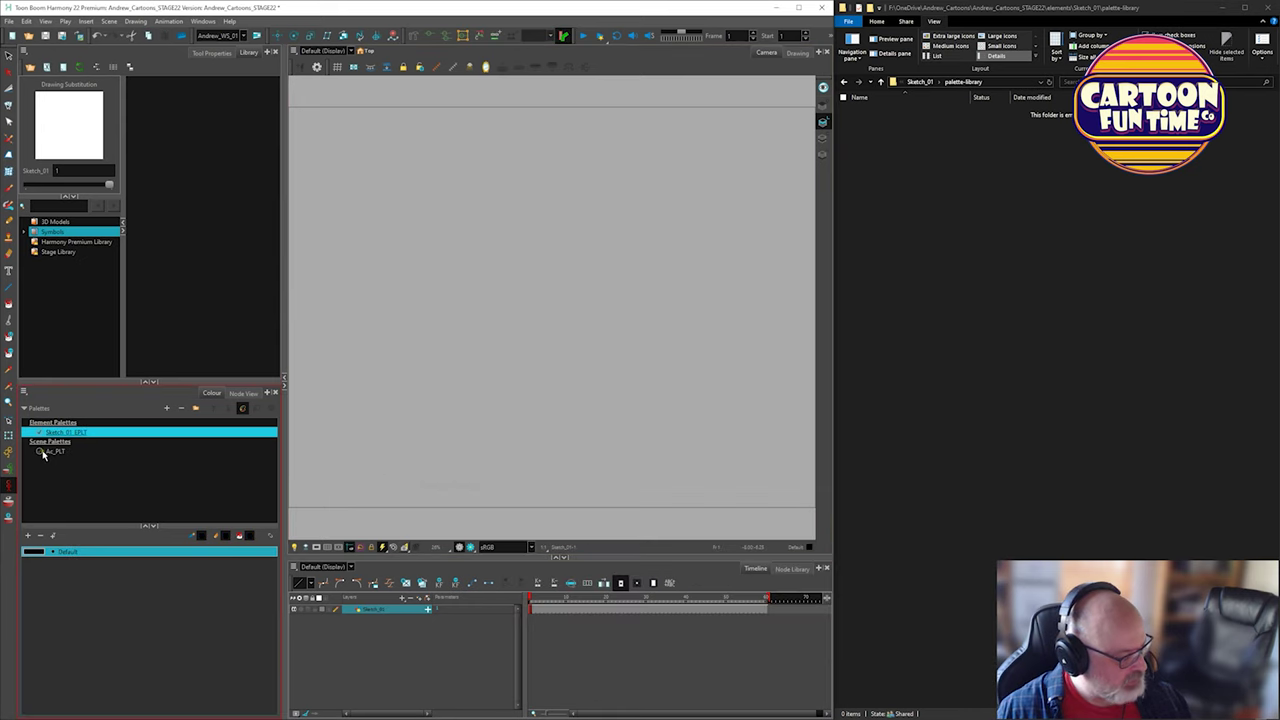
Replace the Default swatch in Sketch_01_EPLT with a new blue colour, New 1.
{"action": "left_click", "coordinate": [41, 536]}
{"action": "left_click", "coordinate": [28, 535]}
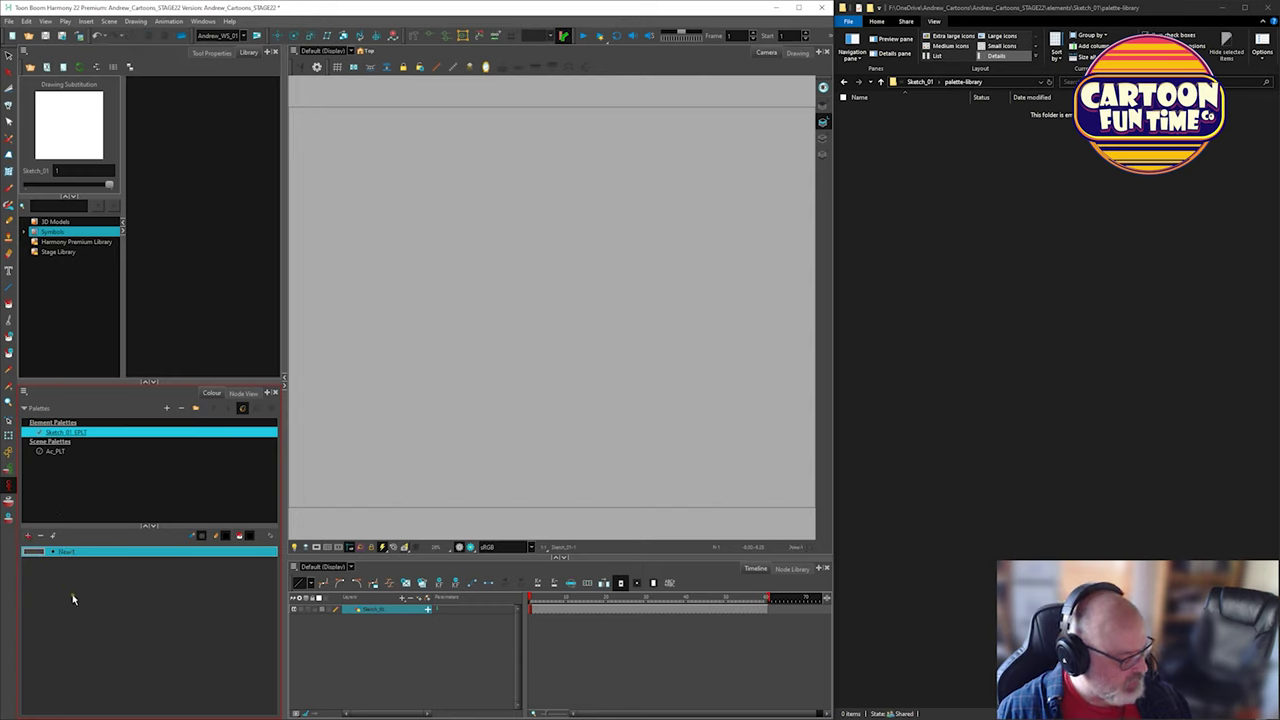
{"action": "double_click", "coordinate": [33, 552]}
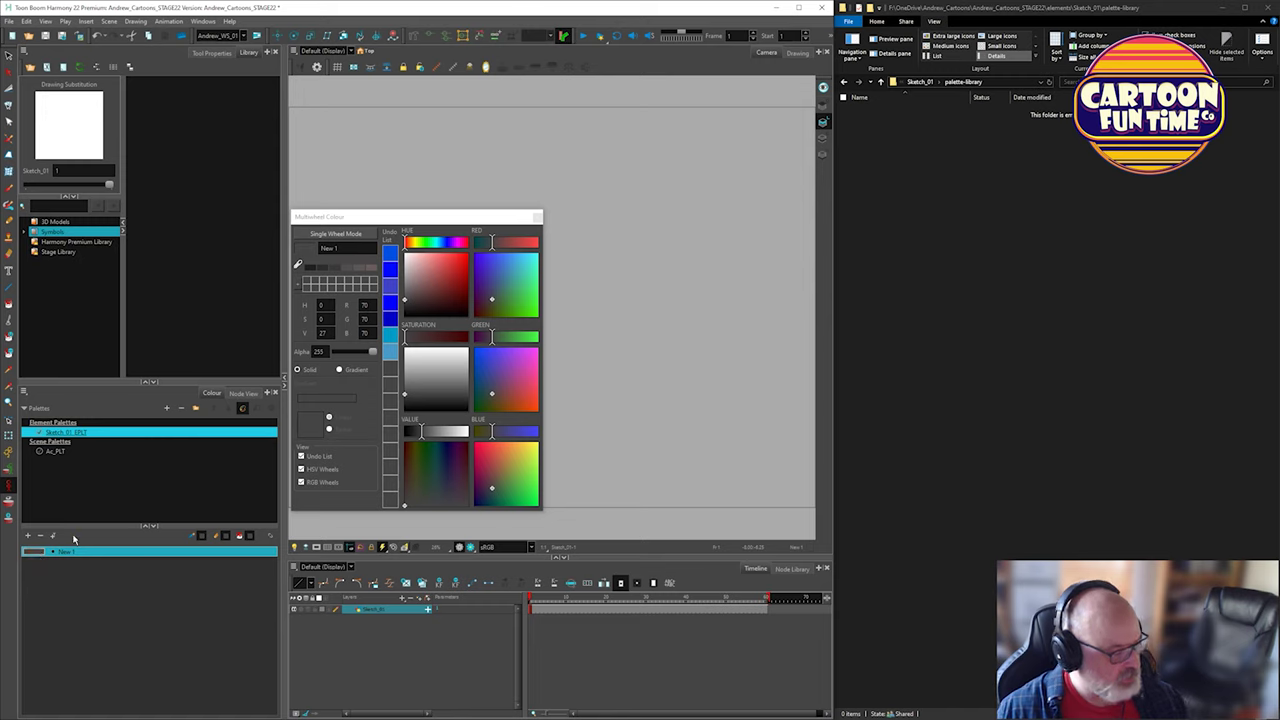
{"action": "left_click", "coordinate": [391, 258]}
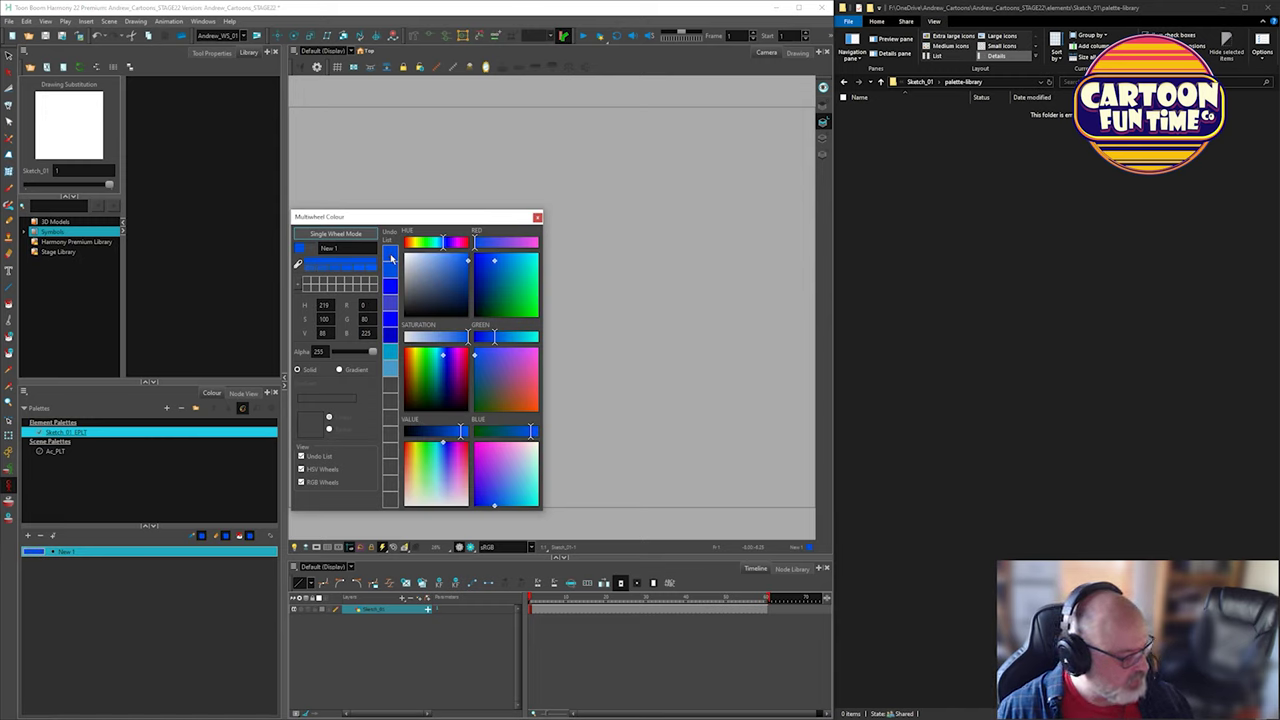
{"action": "left_click", "coordinate": [45, 35]}
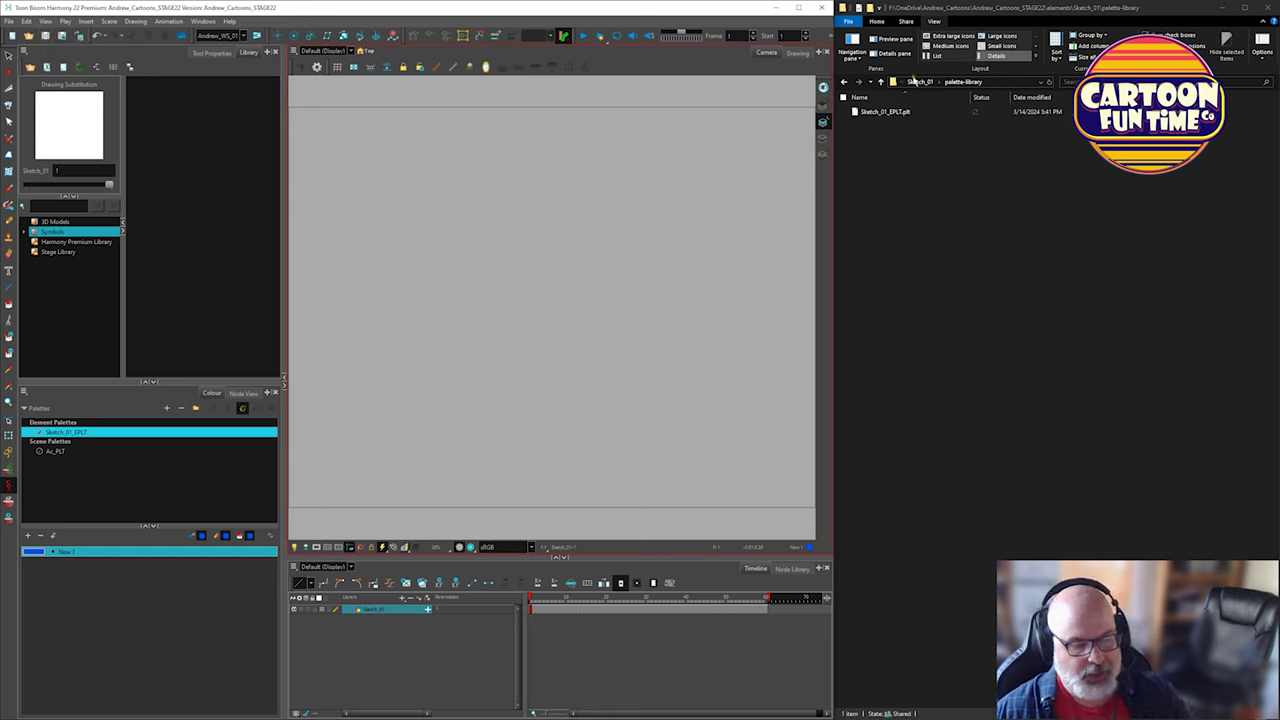
Browse up to the scene's palette-library folder in Explorer, then save and close Harmony.
{"action": "left_click", "coordinate": [913, 81]}
{"action": "left_click", "coordinate": [881, 82]}
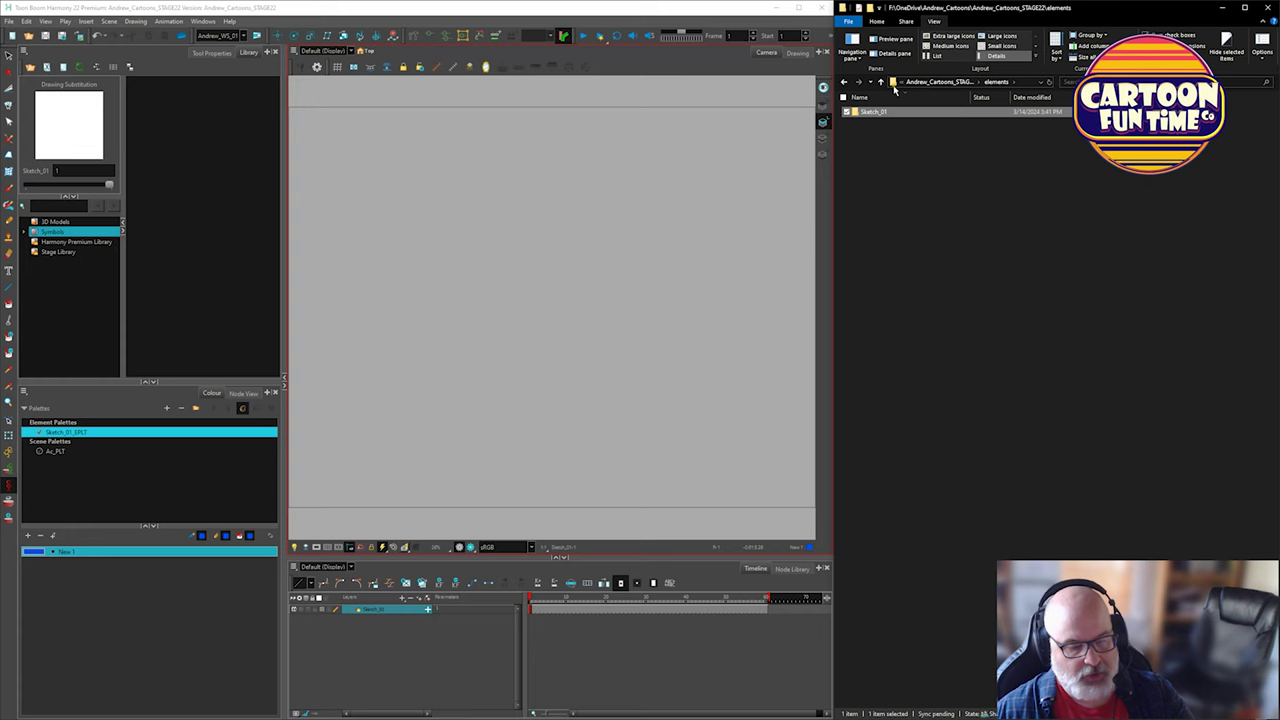
{"action": "left_click", "coordinate": [940, 81]}
{"action": "left_click", "coordinate": [851, 154]}
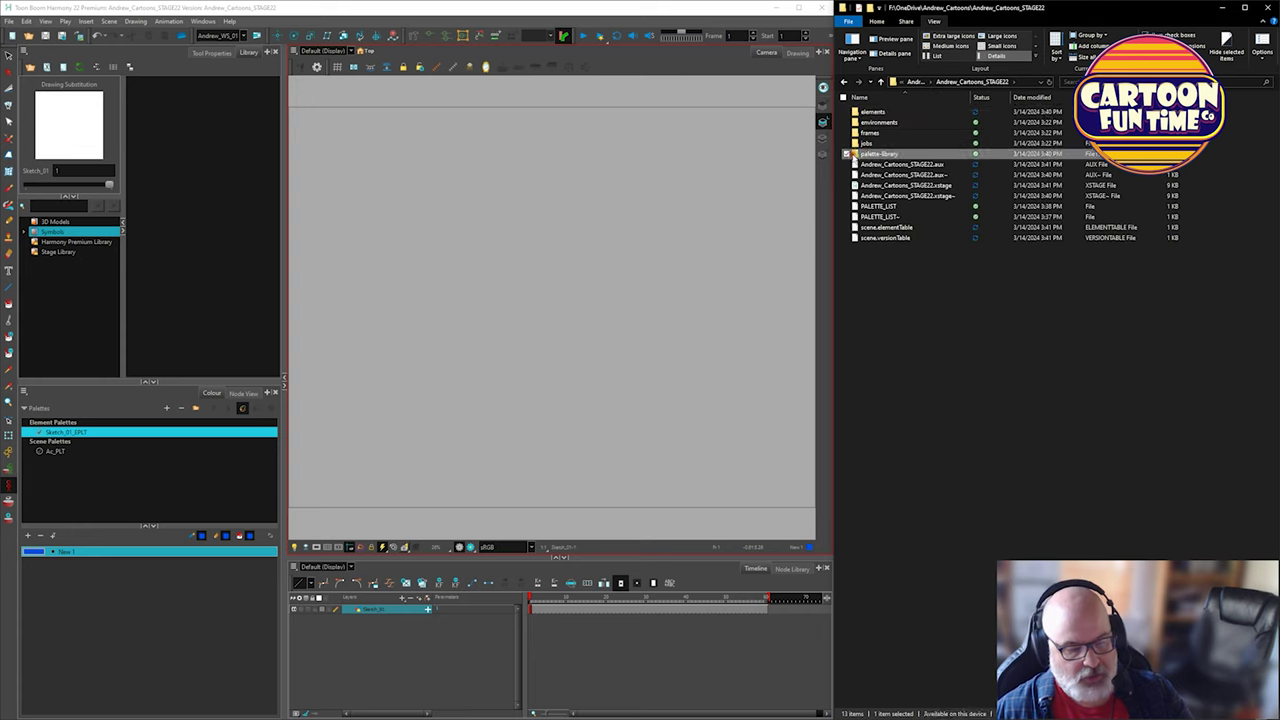
{"action": "double_click", "coordinate": [851, 154]}
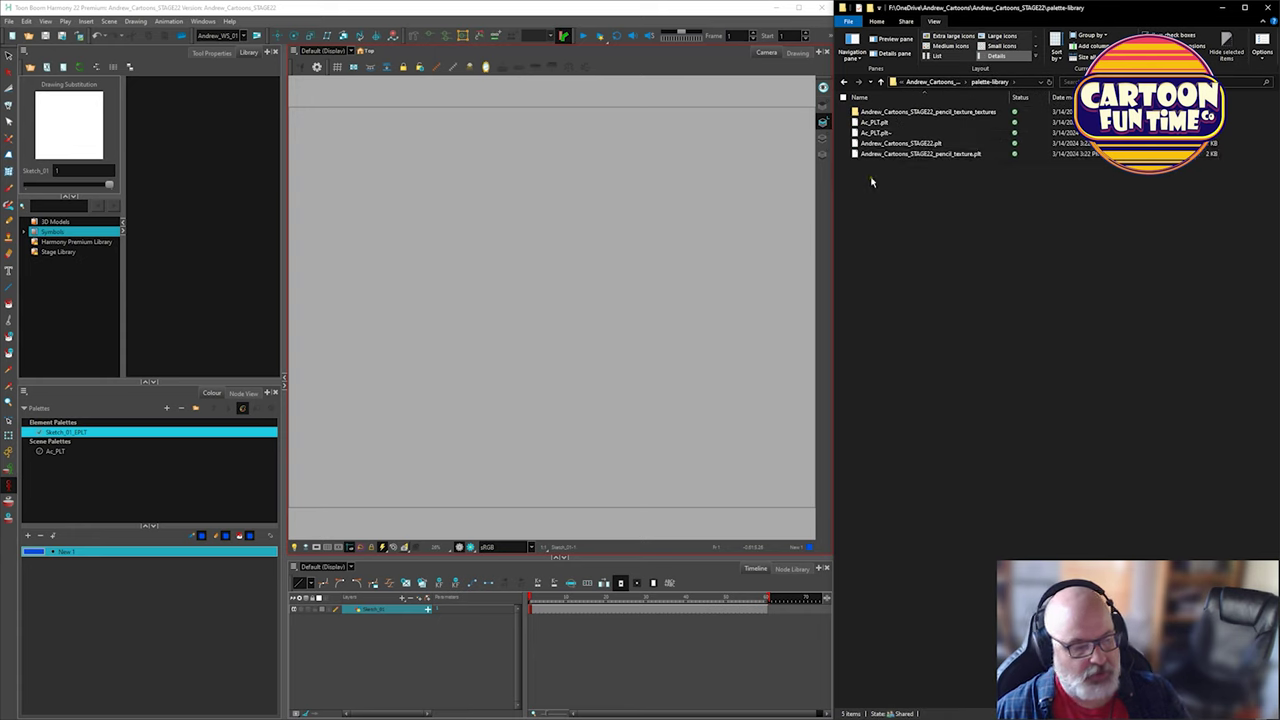
{"action": "left_click", "coordinate": [46, 37]}
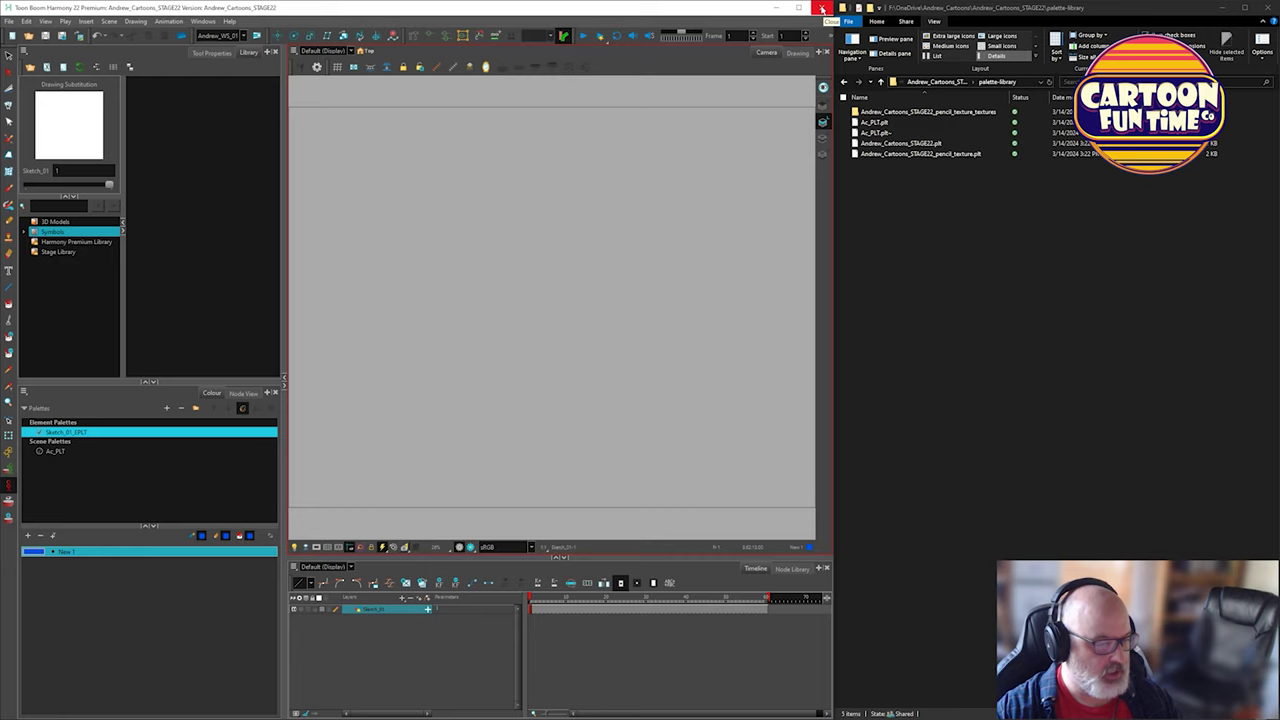
{"action": "left_click", "coordinate": [820, 9]}
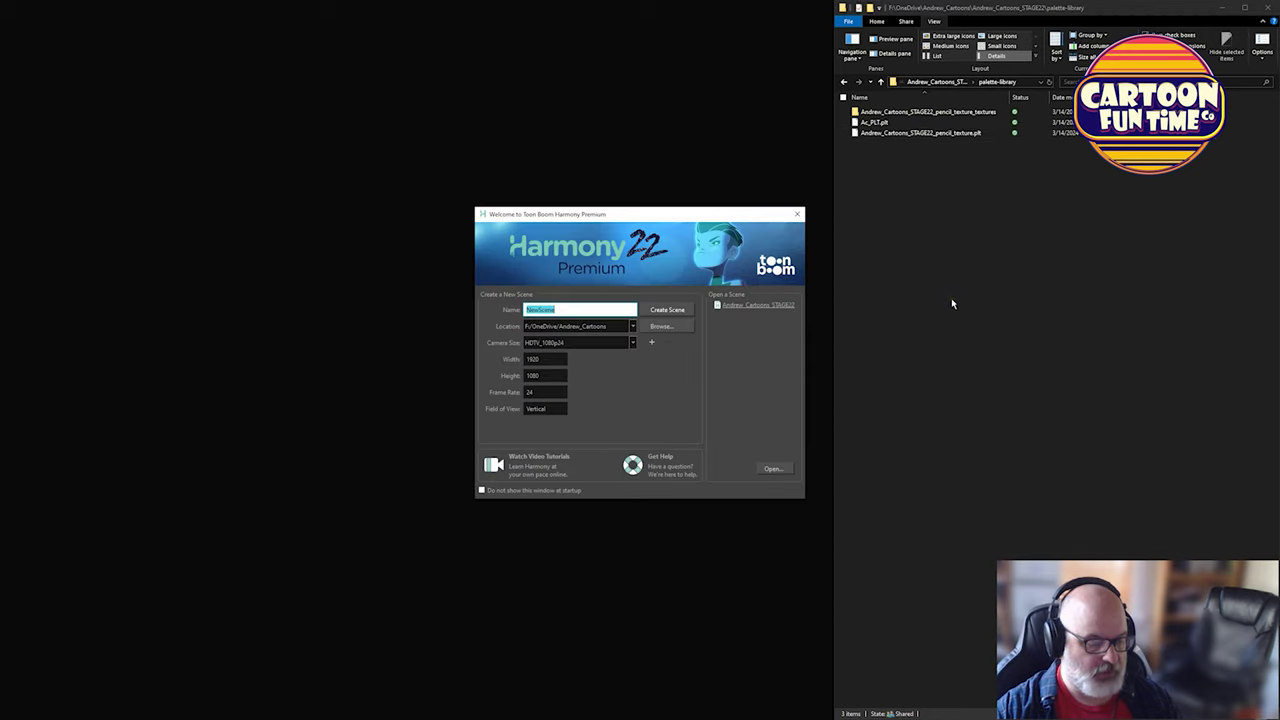
In Create Palette, check Ac_PLT at Scene level and Sketch_01's element palette, then cancel.
{"action": "left_click", "coordinate": [380, 314]}
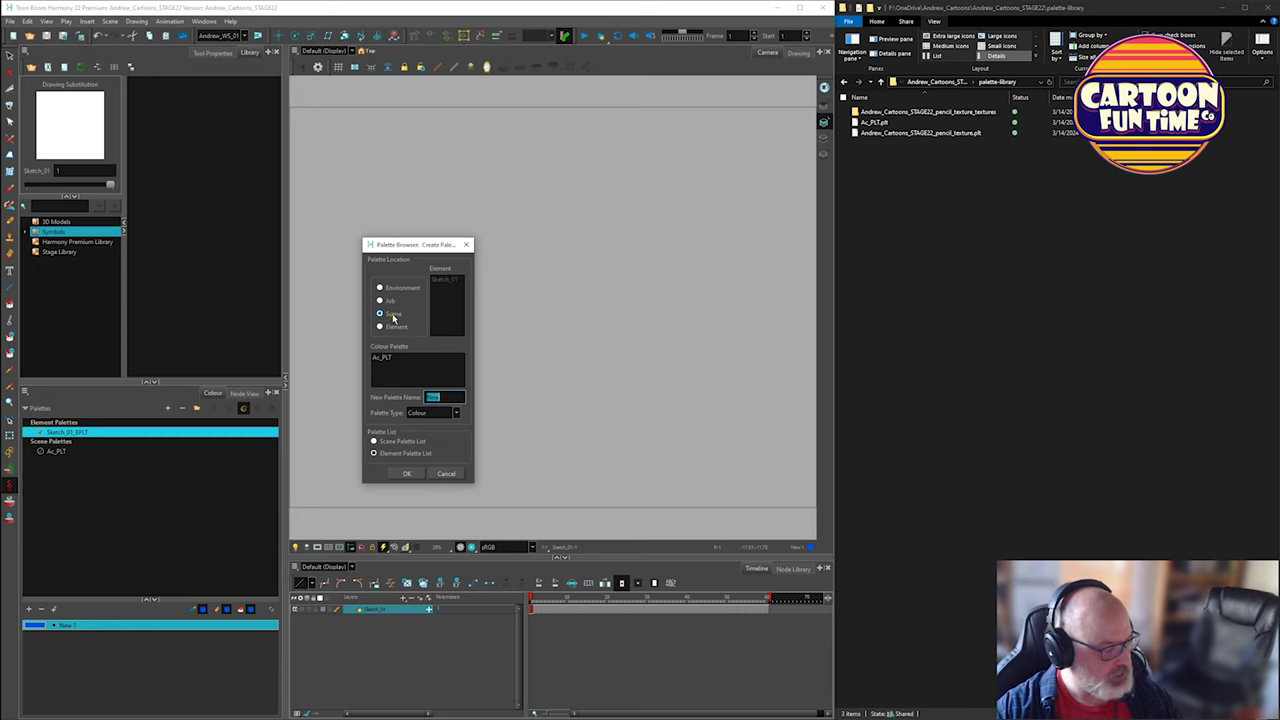
{"action": "left_click", "coordinate": [387, 360]}
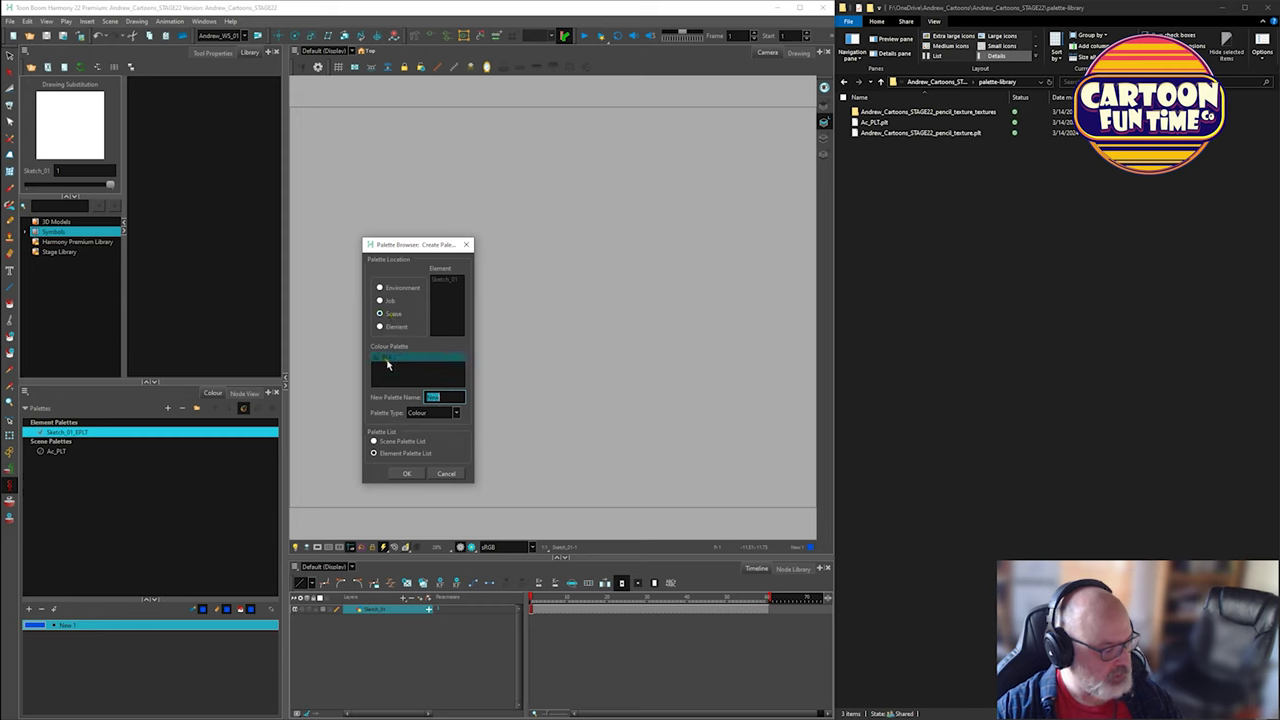
{"action": "left_click", "coordinate": [421, 372]}
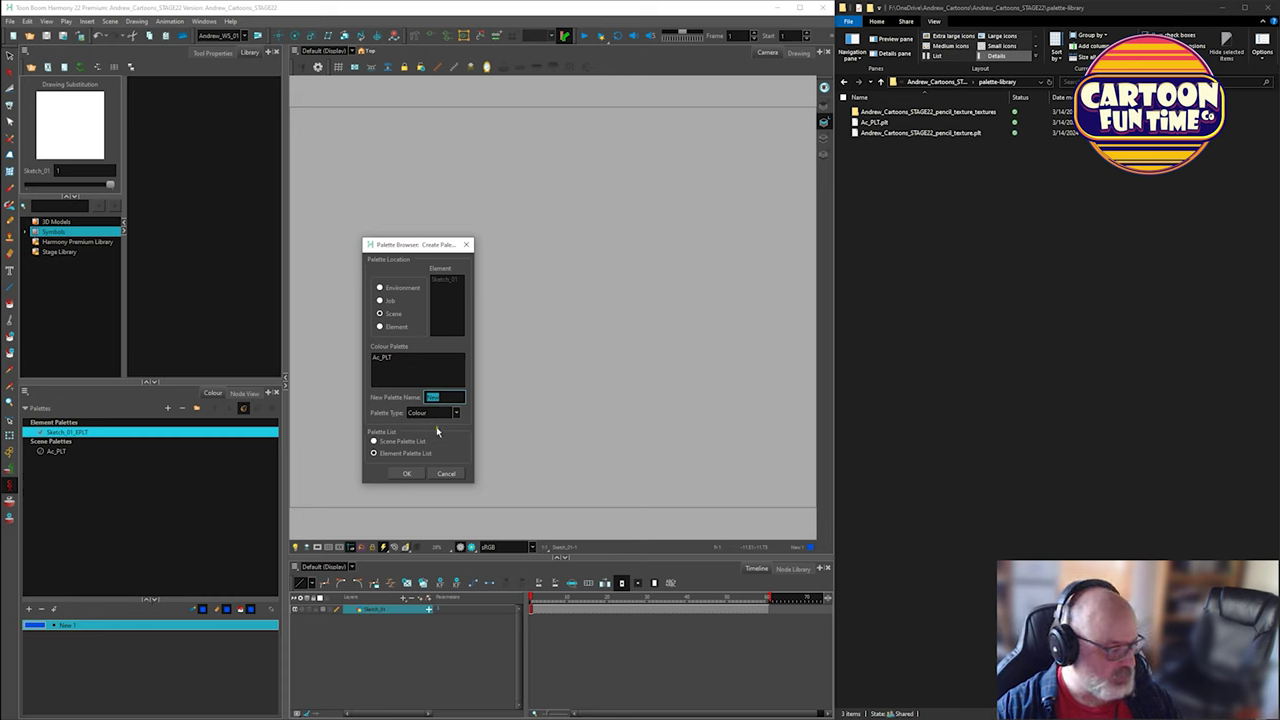
{"action": "left_click", "coordinate": [391, 326]}
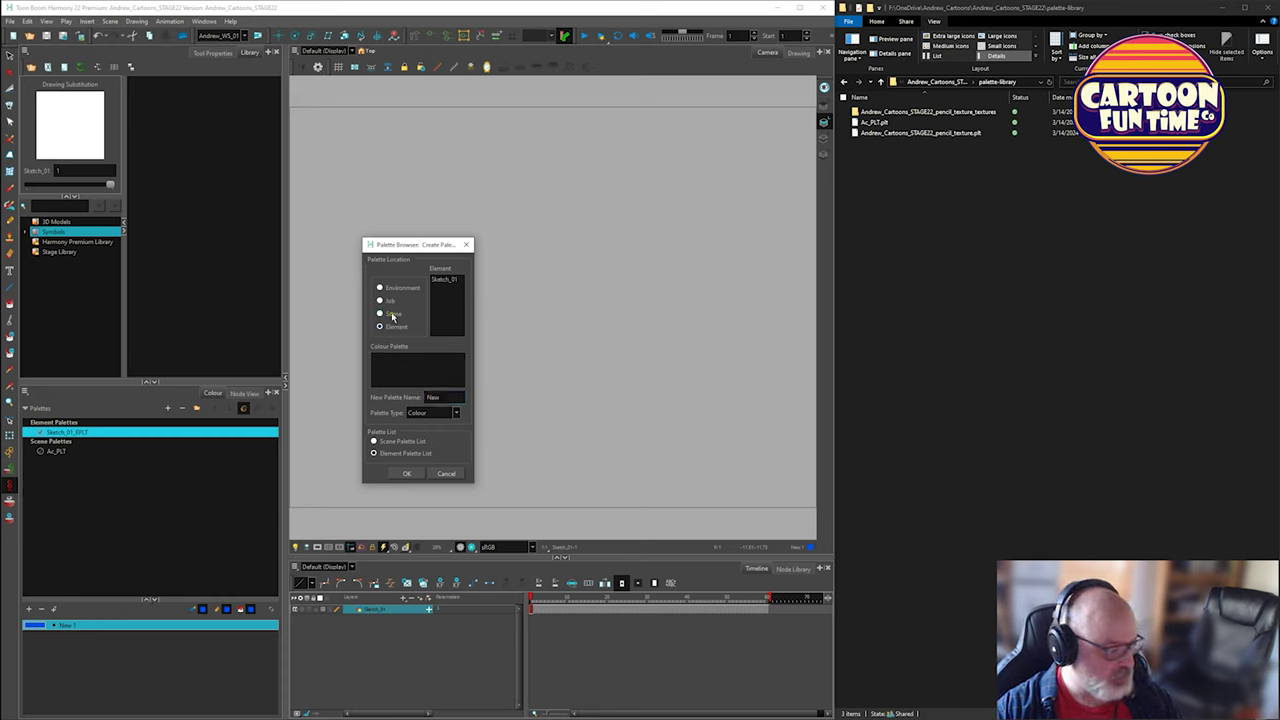
{"action": "left_click", "coordinate": [445, 279]}
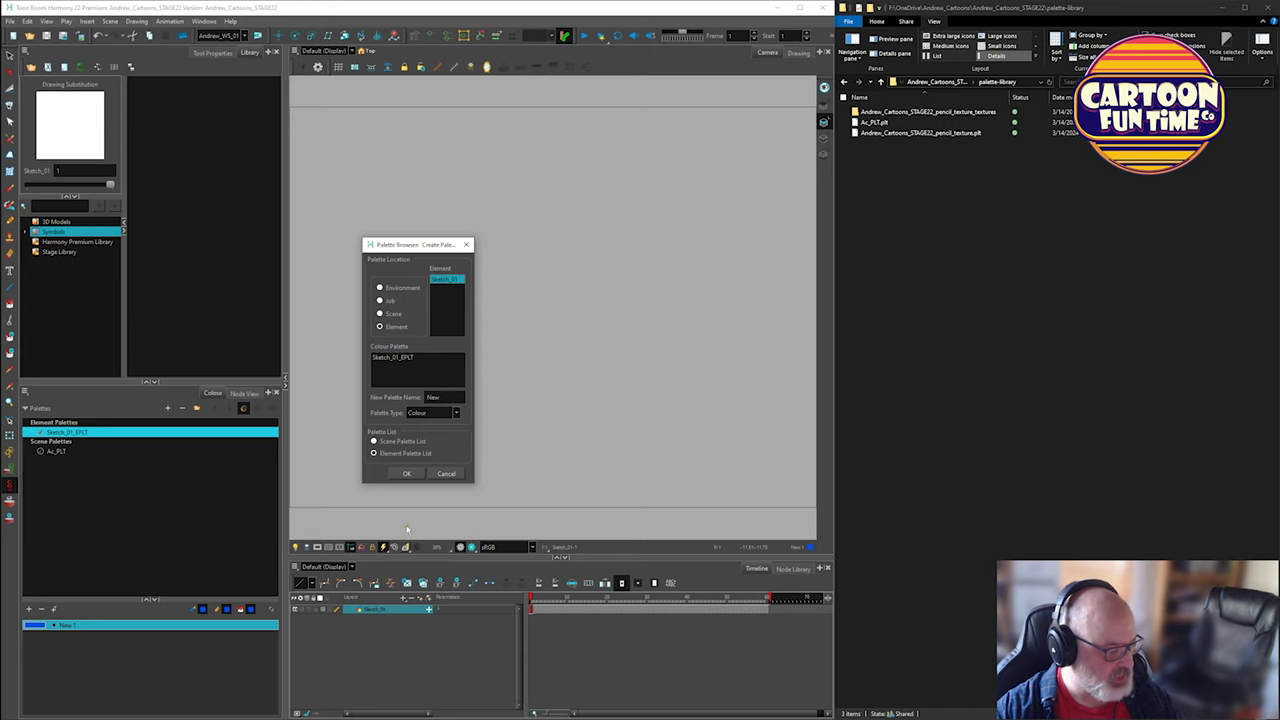
{"action": "left_click", "coordinate": [446, 473]}
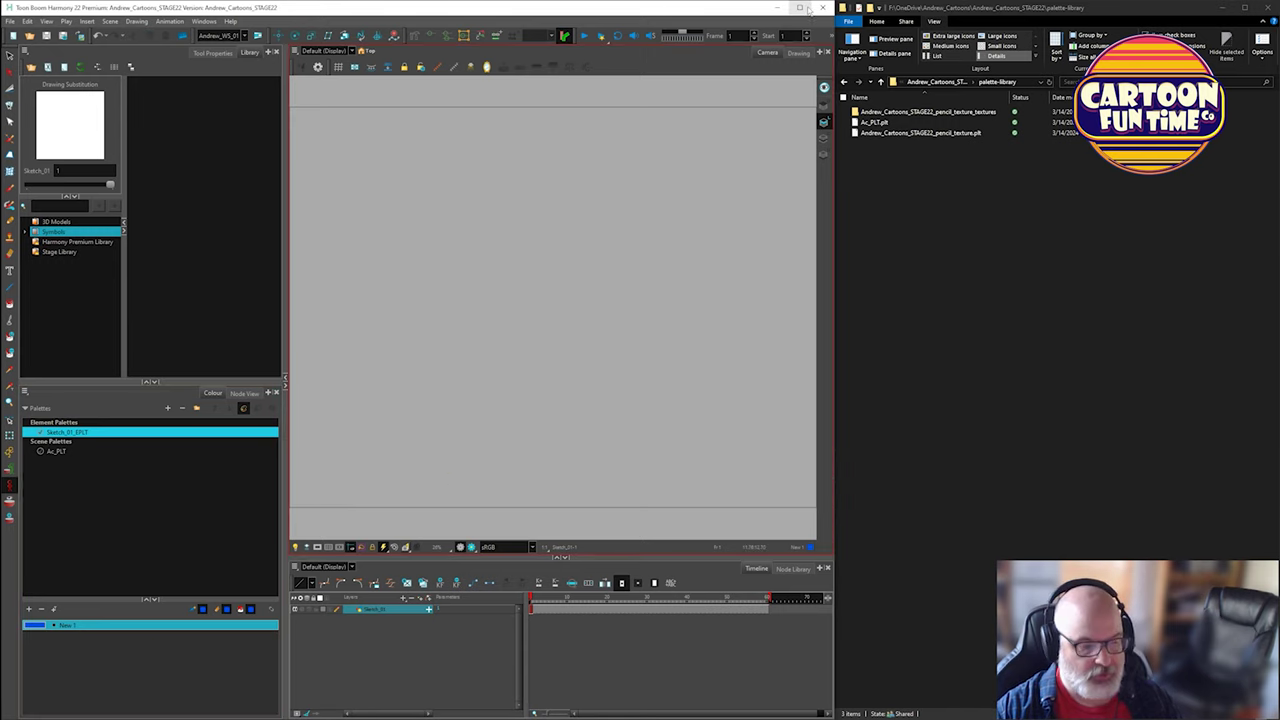
Maximize Harmony, narrow the side panels to widen the drawing view, and enable Camera Mask.
{"action": "left_click", "coordinate": [799, 8]}
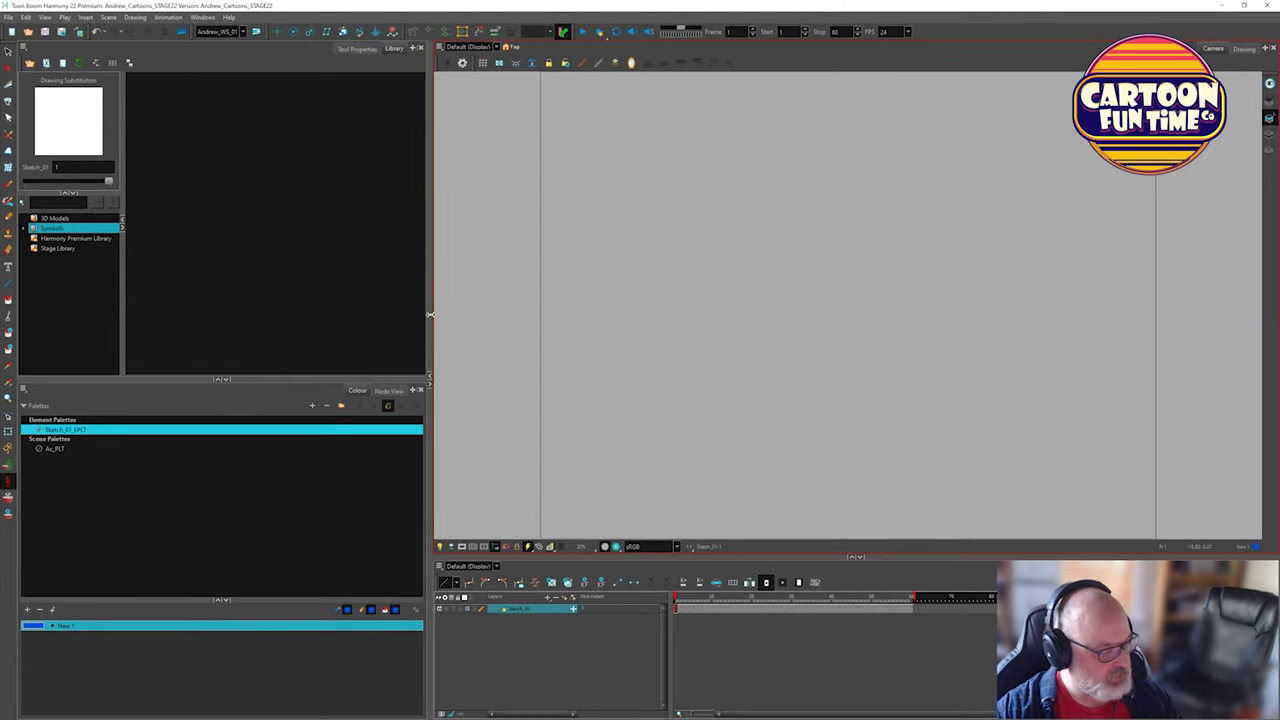
{"action": "left_click_drag", "start_coordinate": [430, 315], "coordinate": [307, 316]}
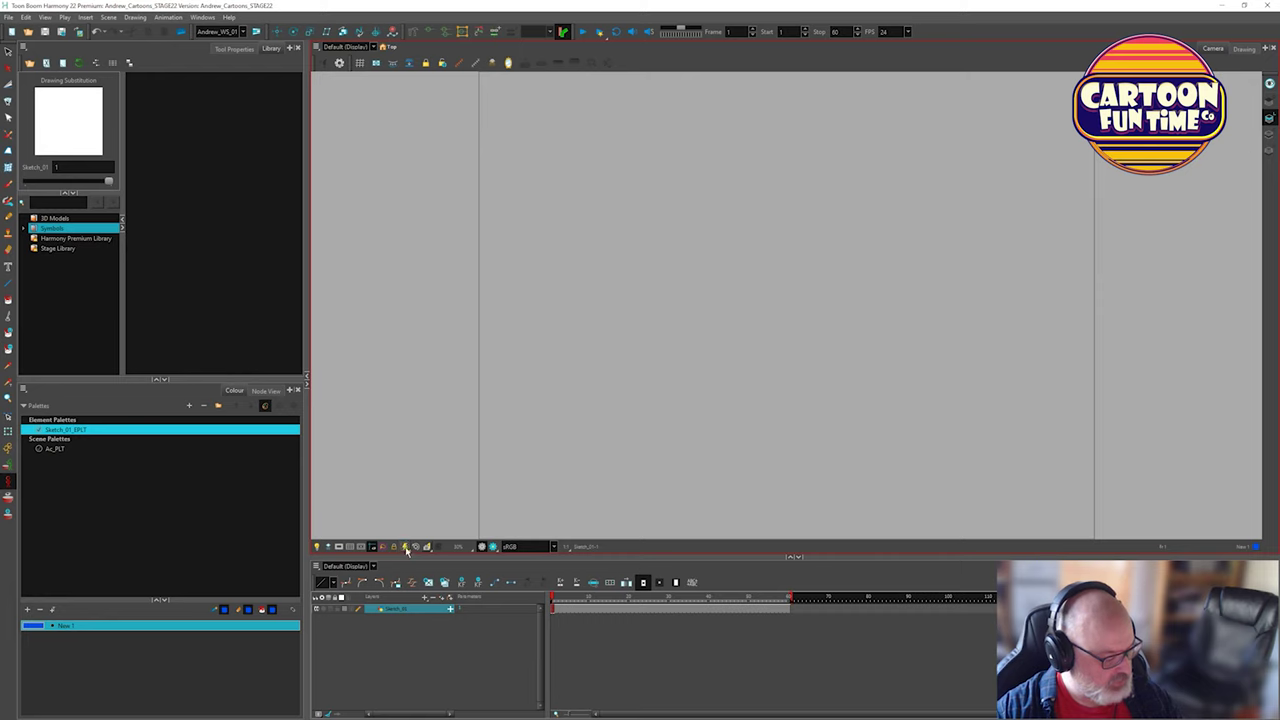
{"action": "left_click", "coordinate": [406, 550]}
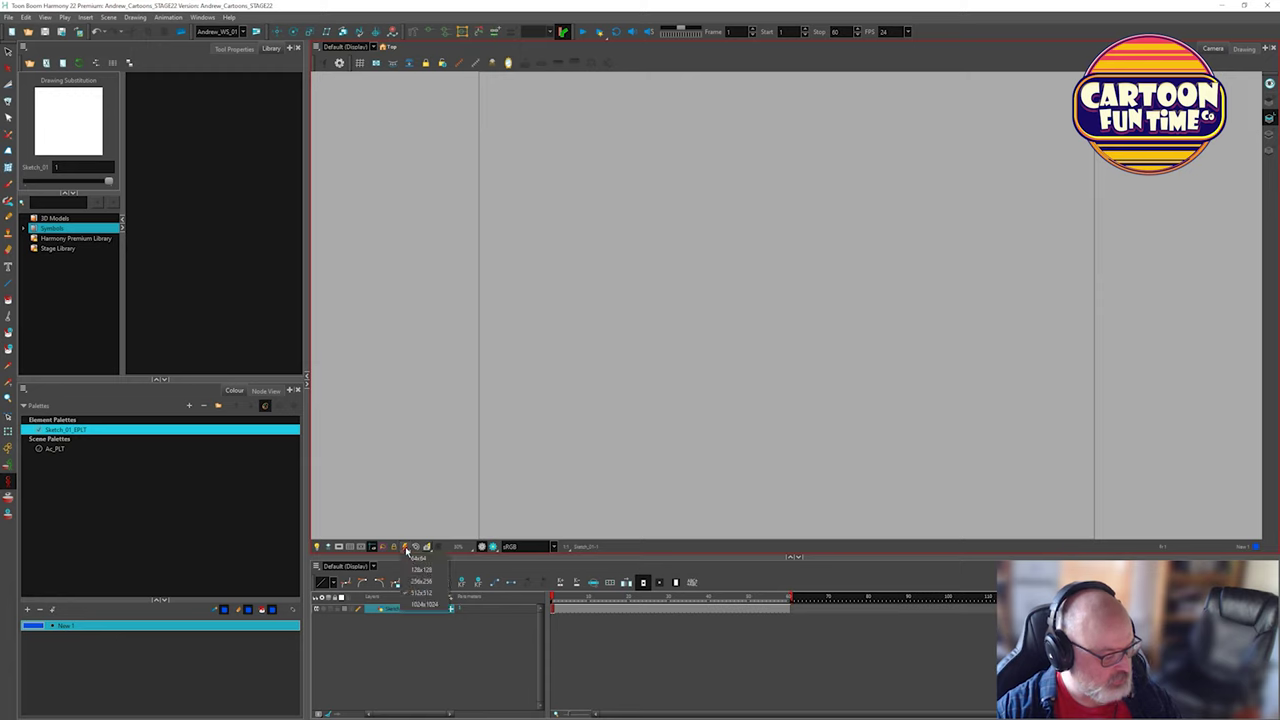
{"action": "left_click", "coordinate": [406, 550]}
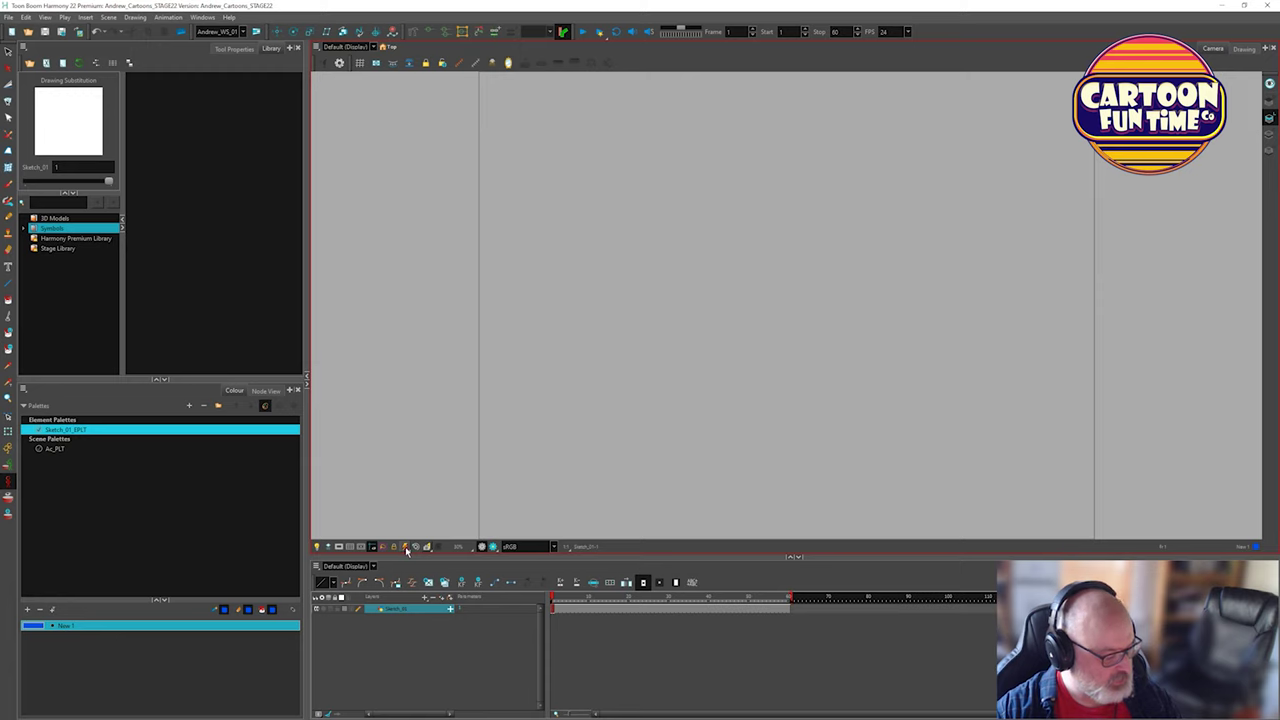
{"action": "left_click", "coordinate": [339, 547]}
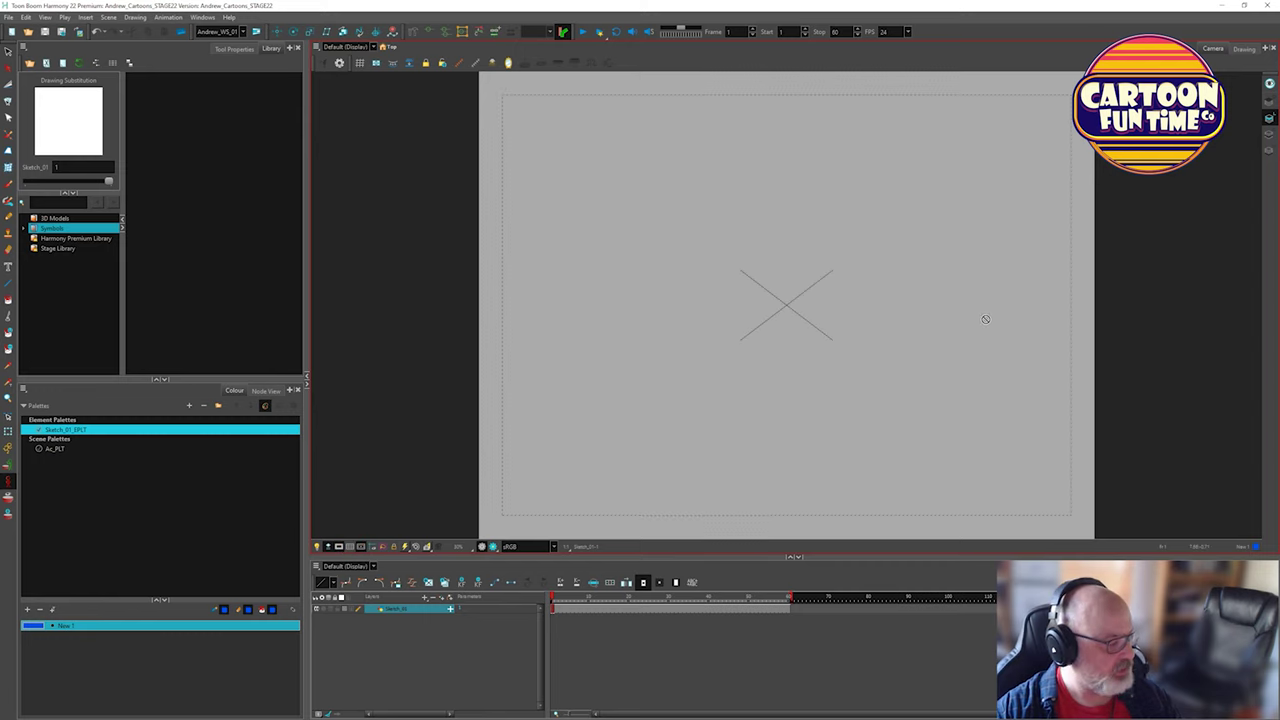
Change the scene resolution in Scene Settings to a widescreen preset.
{"action": "left_click", "coordinate": [178, 18]}
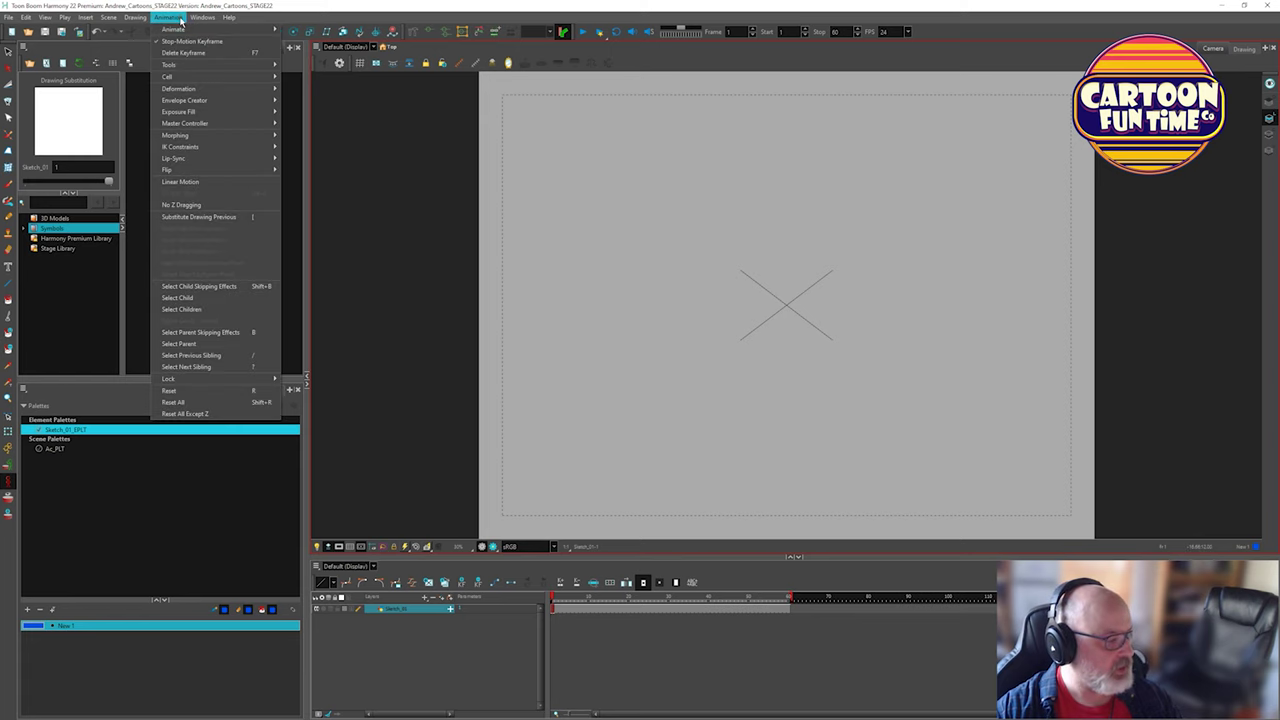
{"action": "left_click", "coordinate": [170, 76]}
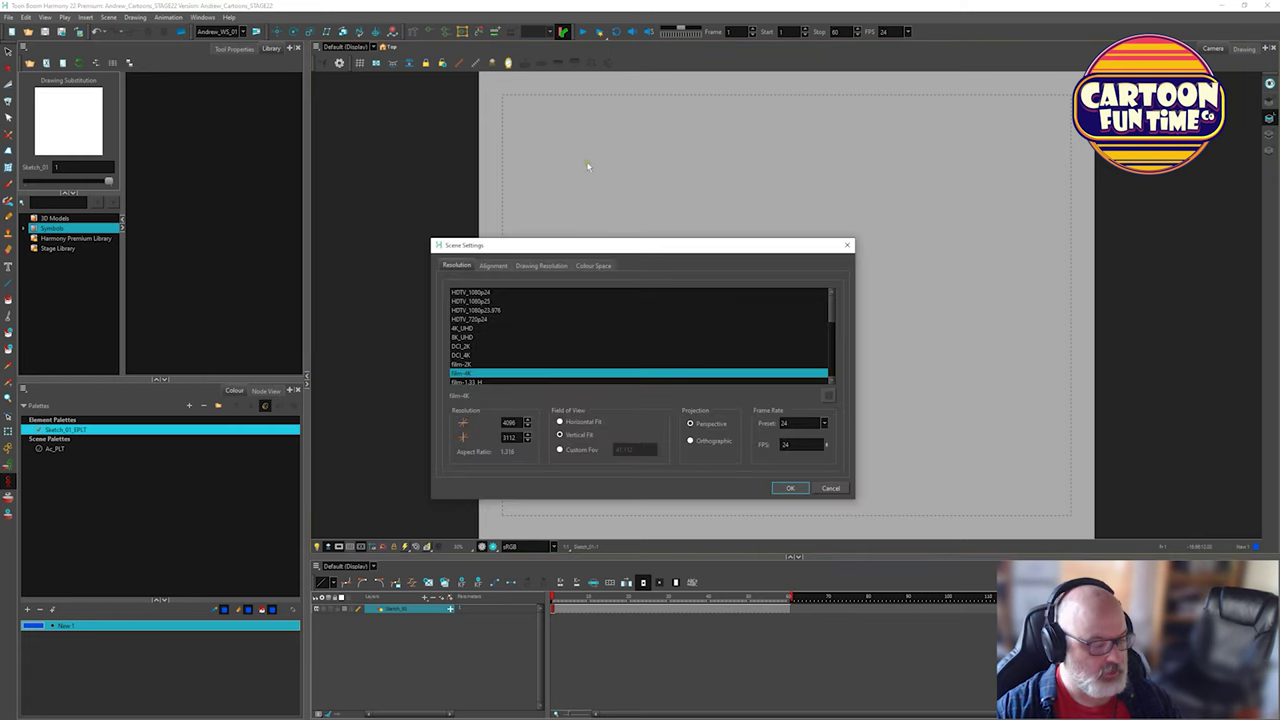
{"action": "scroll", "coordinate": [496, 358], "scroll_direction": "down", "scroll_amount": 2}
{"action": "scroll", "coordinate": [495, 355], "scroll_direction": "down", "scroll_amount": 2}
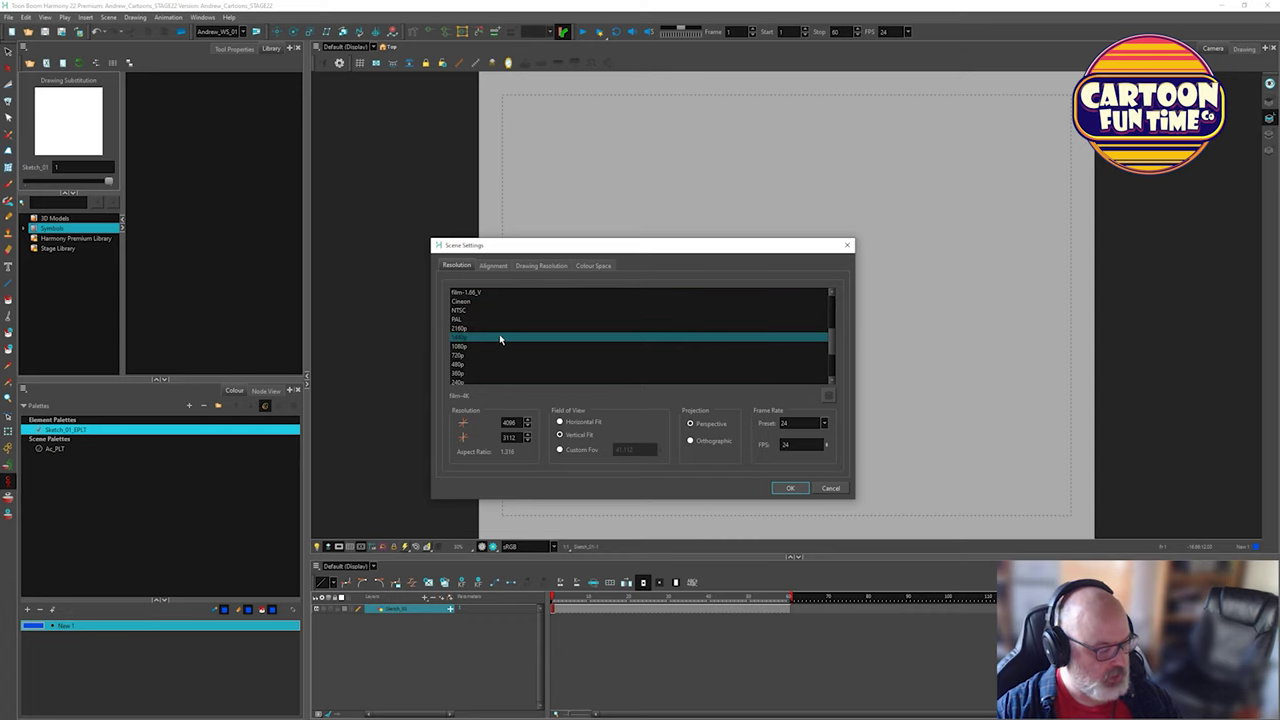
{"action": "scroll", "coordinate": [502, 340], "scroll_direction": "down", "scroll_amount": 3}
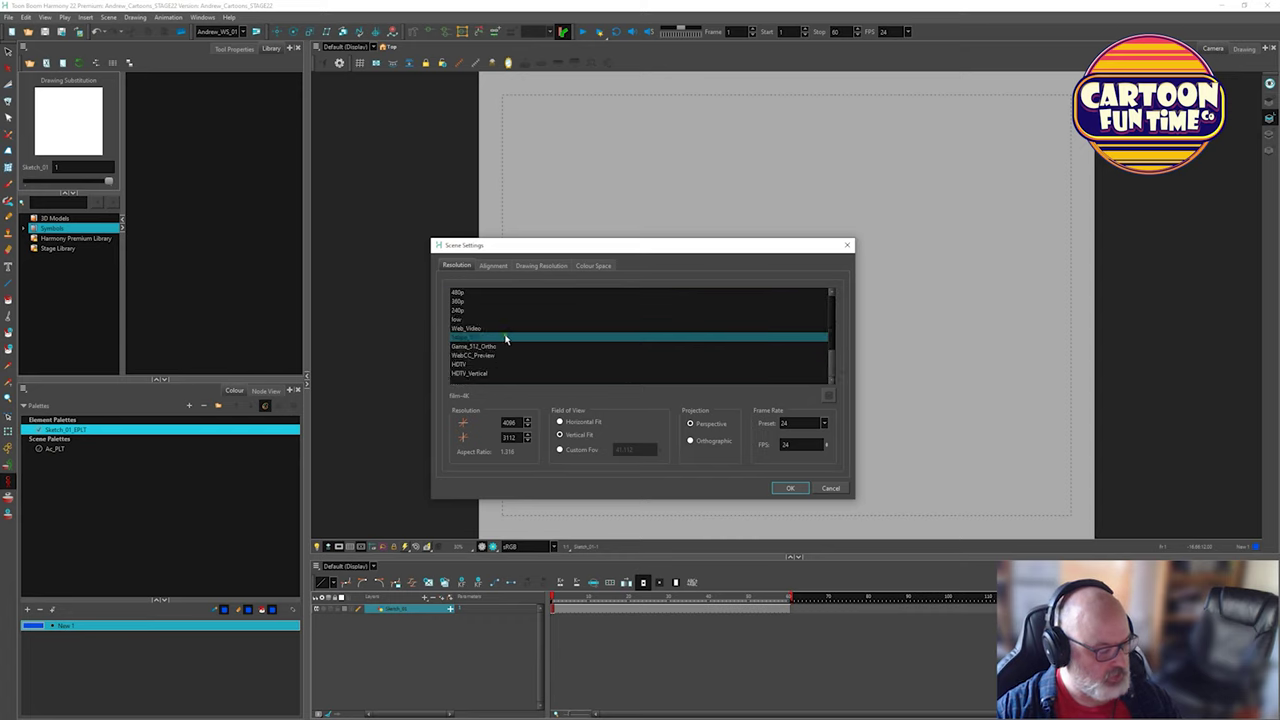
{"action": "scroll", "coordinate": [505, 340], "scroll_direction": "up", "scroll_amount": 5}
{"action": "key", "text": "Escape"}
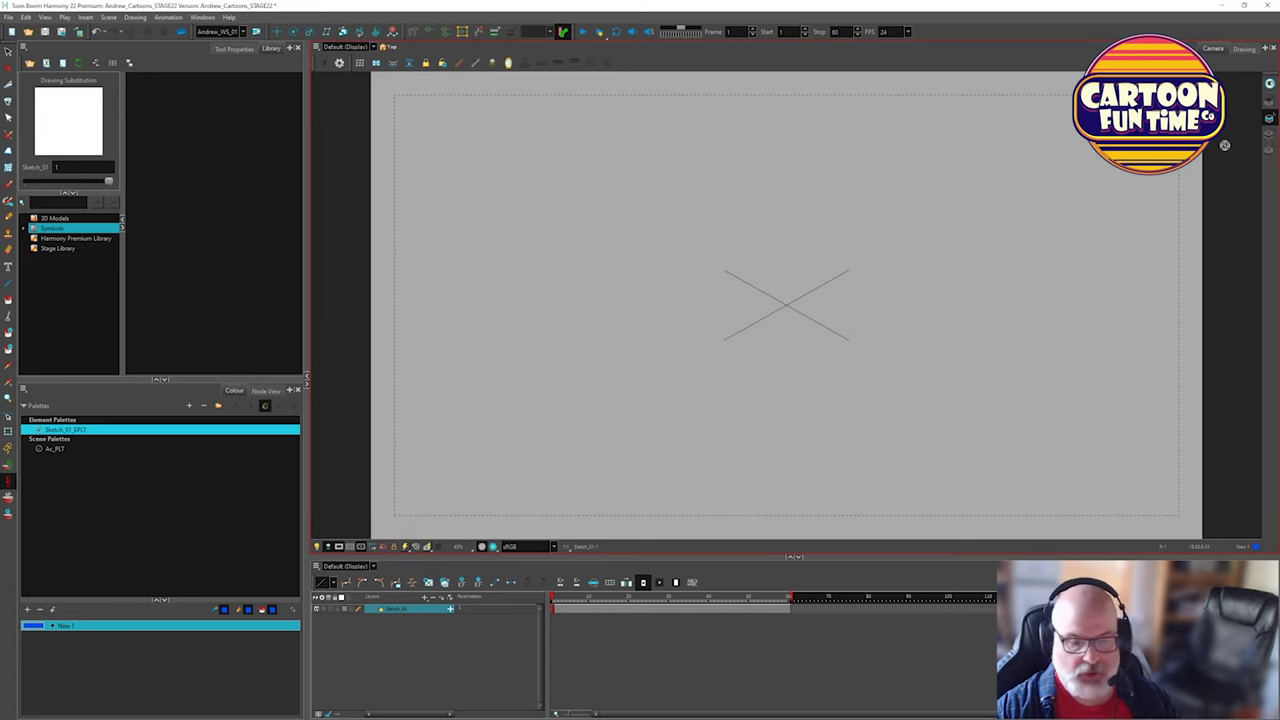
Make bitmap art current on Sketch_01, enlarge the palette area, select the Brush, and collapse the colour sliders.
{"action": "left_click", "coordinate": [1270, 152]}
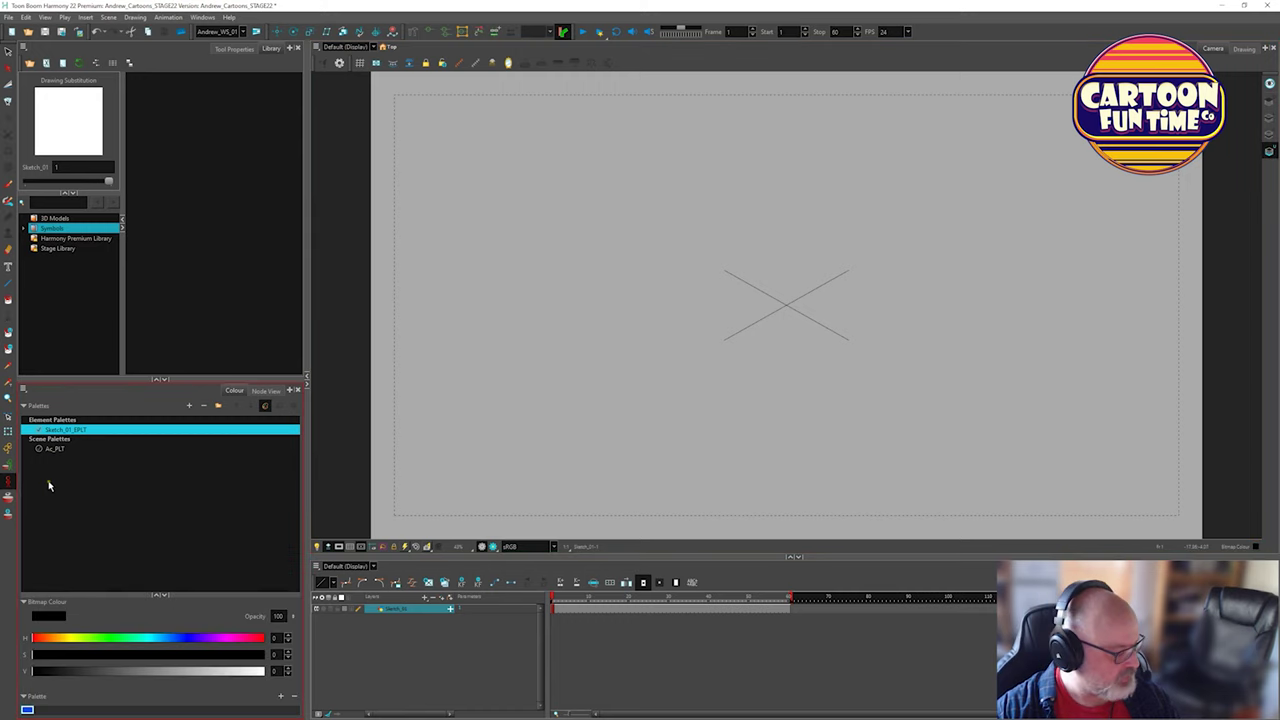
{"action": "left_click_drag", "start_coordinate": [140, 593], "coordinate": [151, 494]}
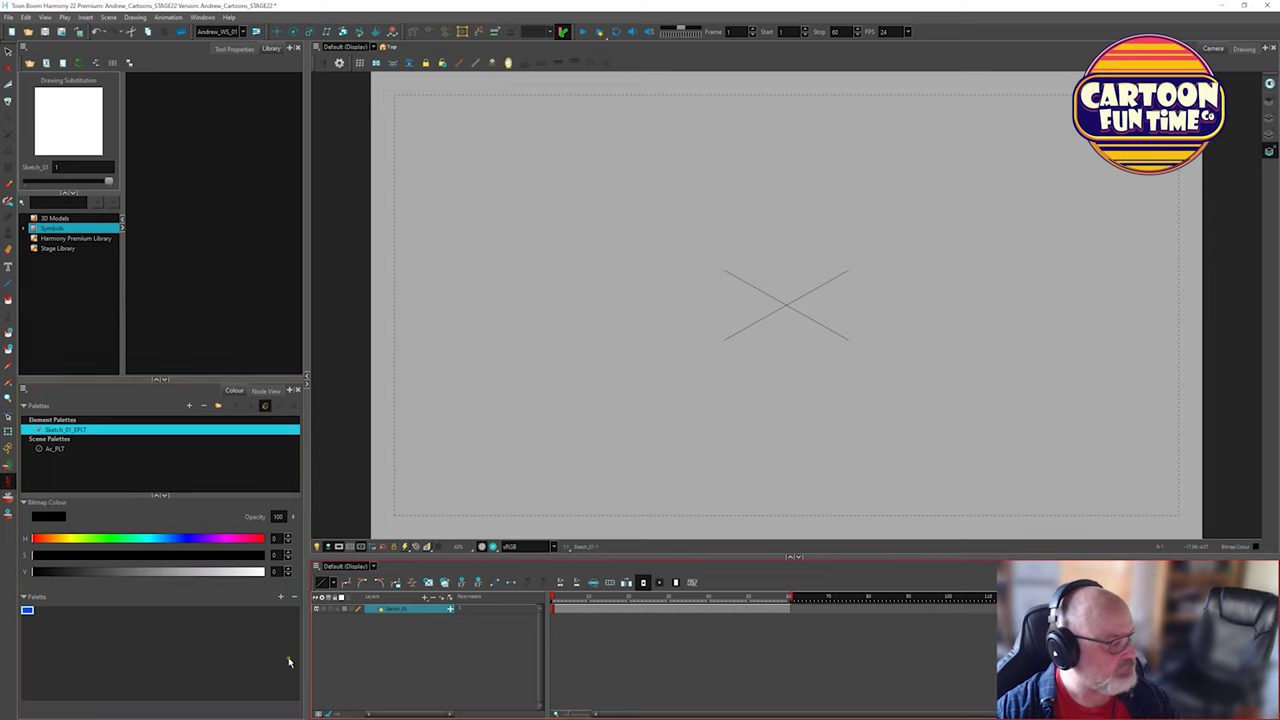
{"action": "left_click", "coordinate": [12, 186]}
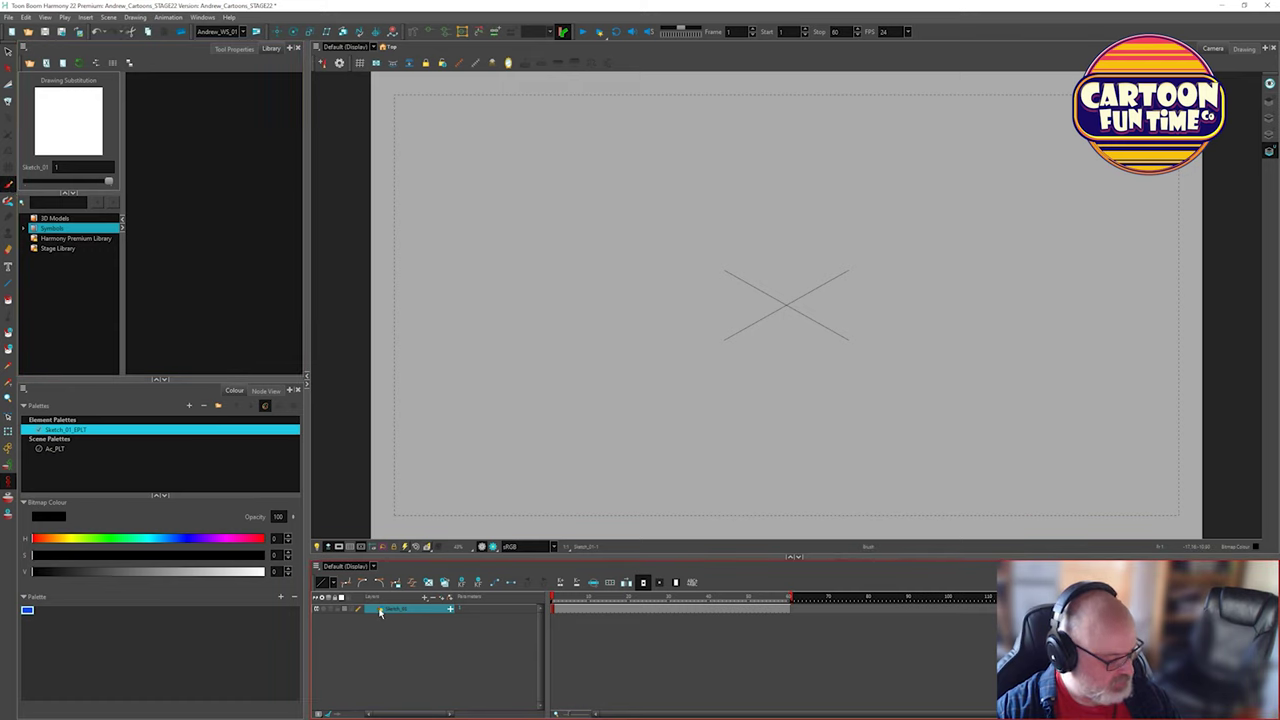
{"action": "left_click", "coordinate": [1272, 117]}
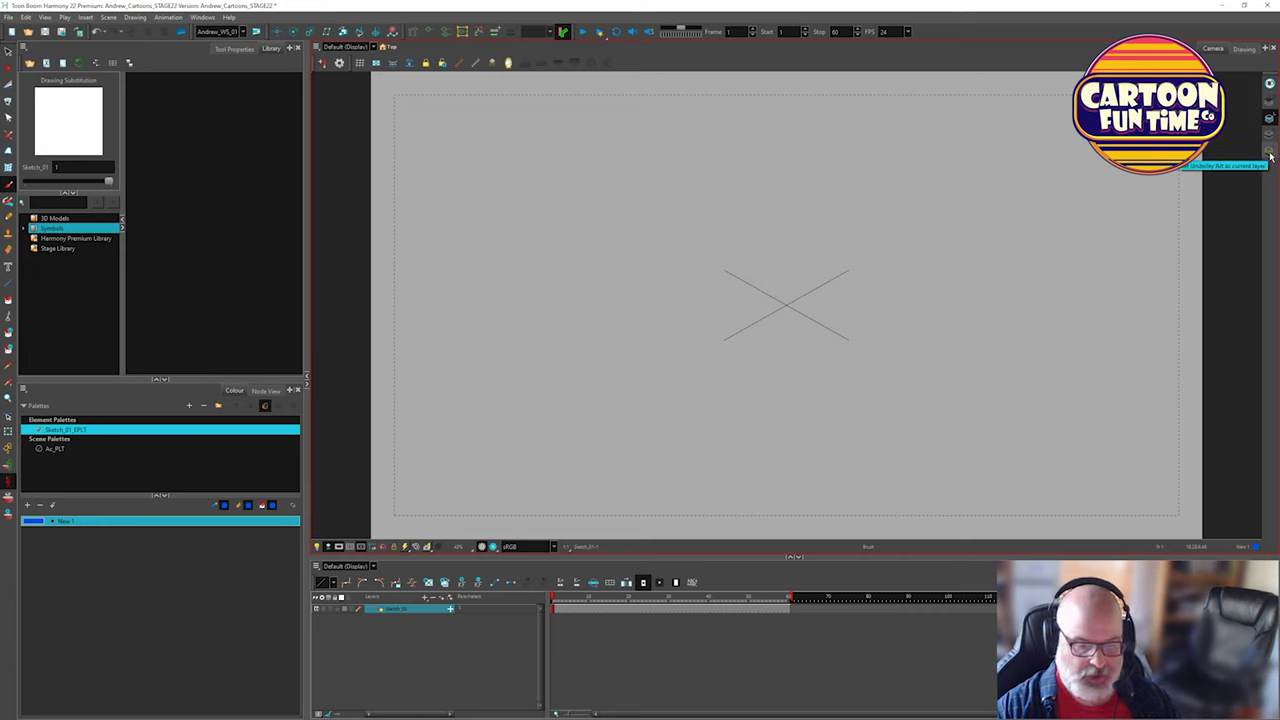
{"action": "left_click", "coordinate": [1270, 153]}
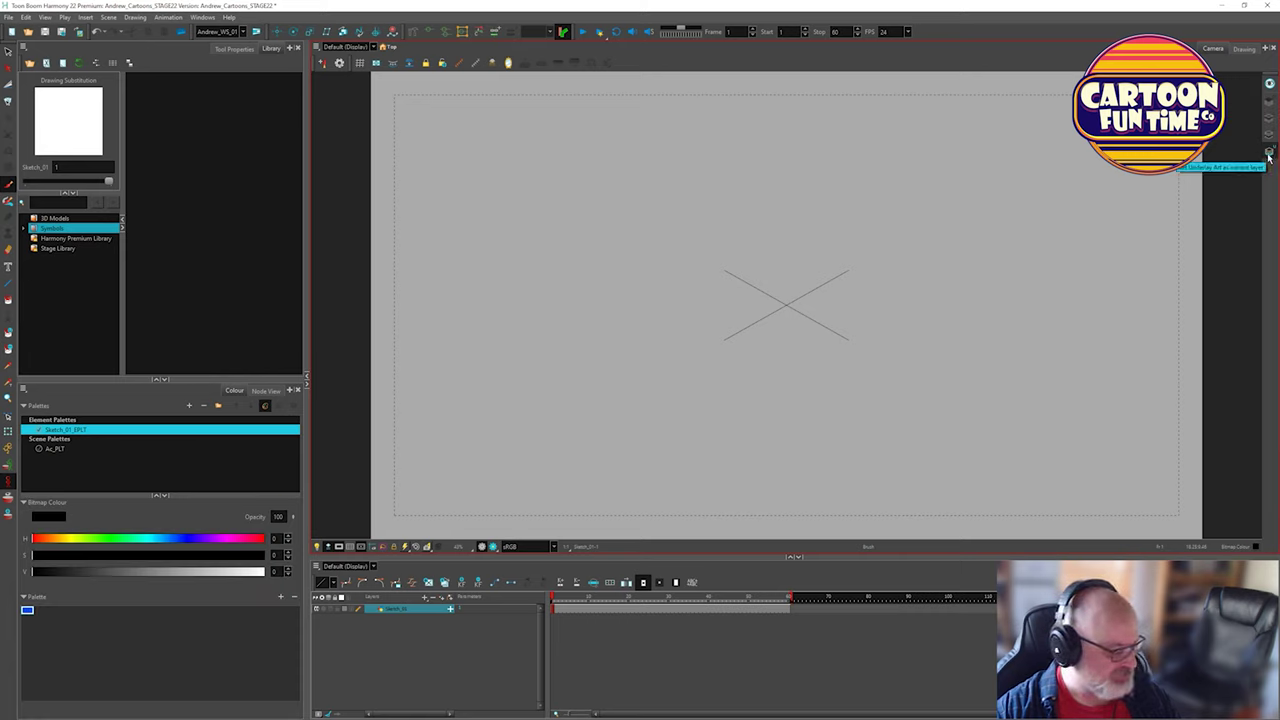
{"action": "left_click", "coordinate": [24, 503]}
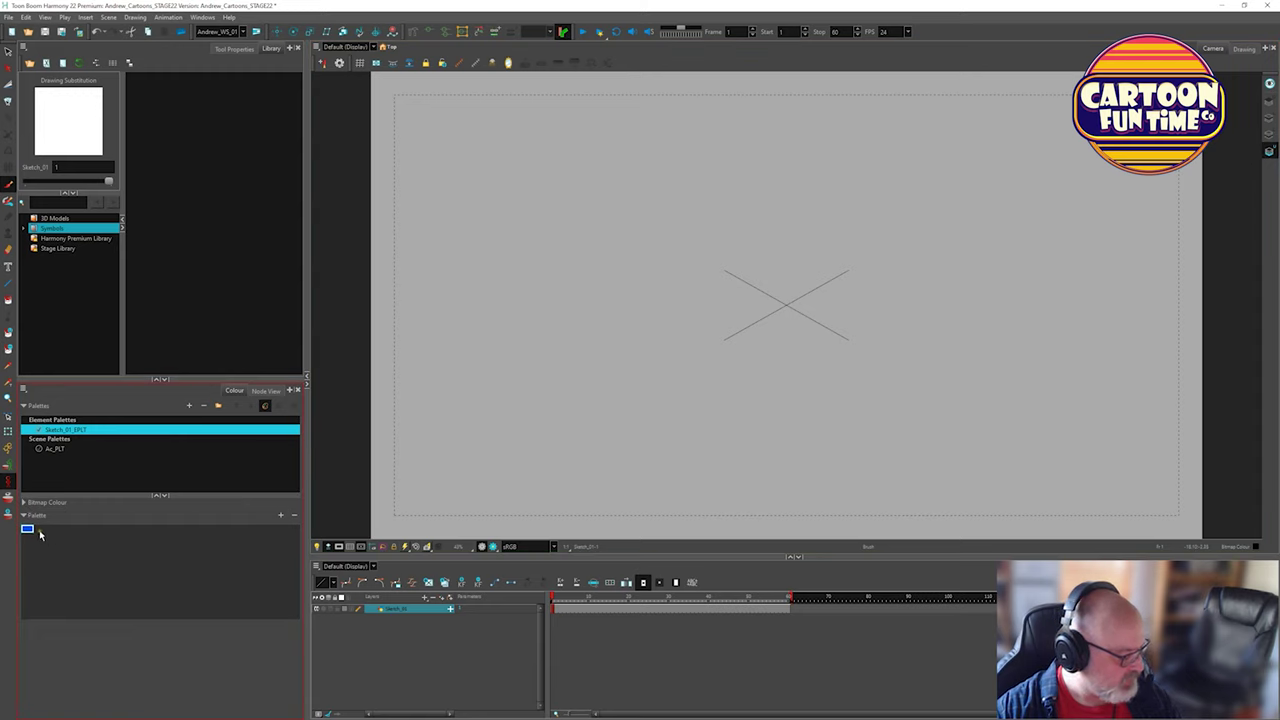
{"action": "left_click", "coordinate": [22, 389]}
{"action": "mouse_move", "coordinate": [44, 410]}
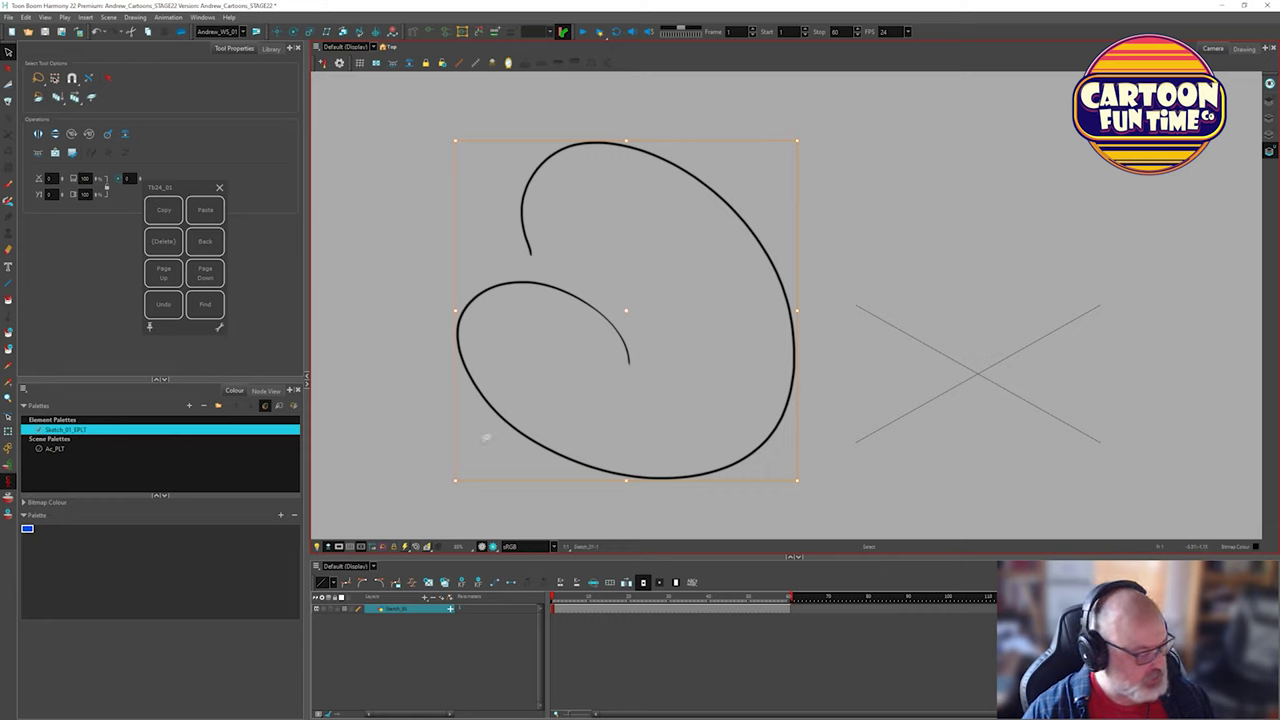
Hide the black ellipse sketch and draw a spiral stroke with the Brush.
{"action": "left_click", "coordinate": [823, 455]}
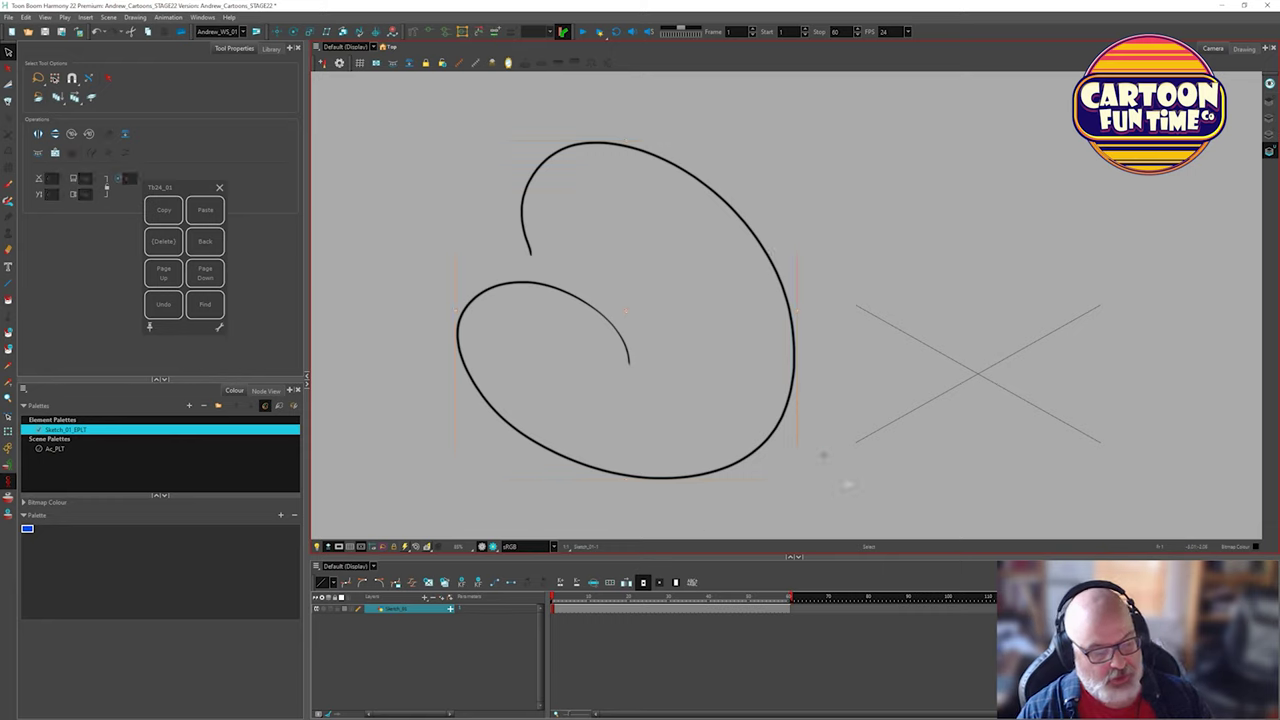
{"action": "left_click", "coordinate": [1266, 120]}
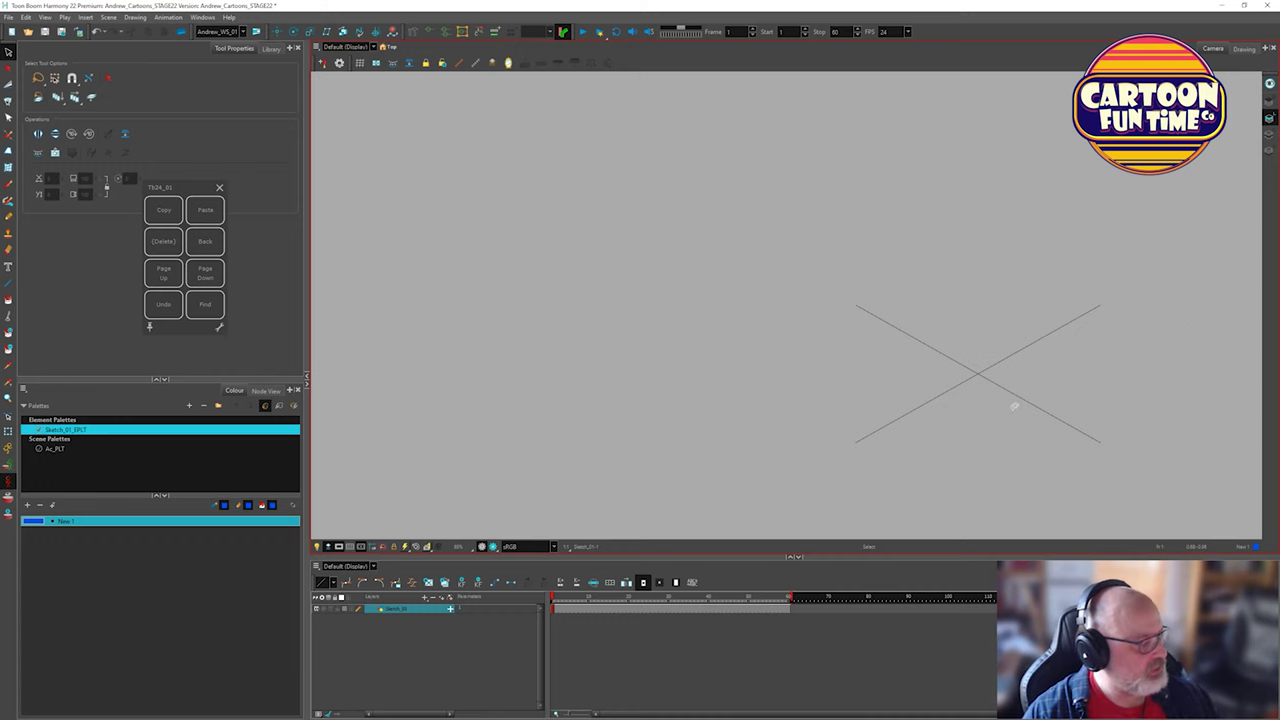
{"action": "key", "text": "alt+b"}
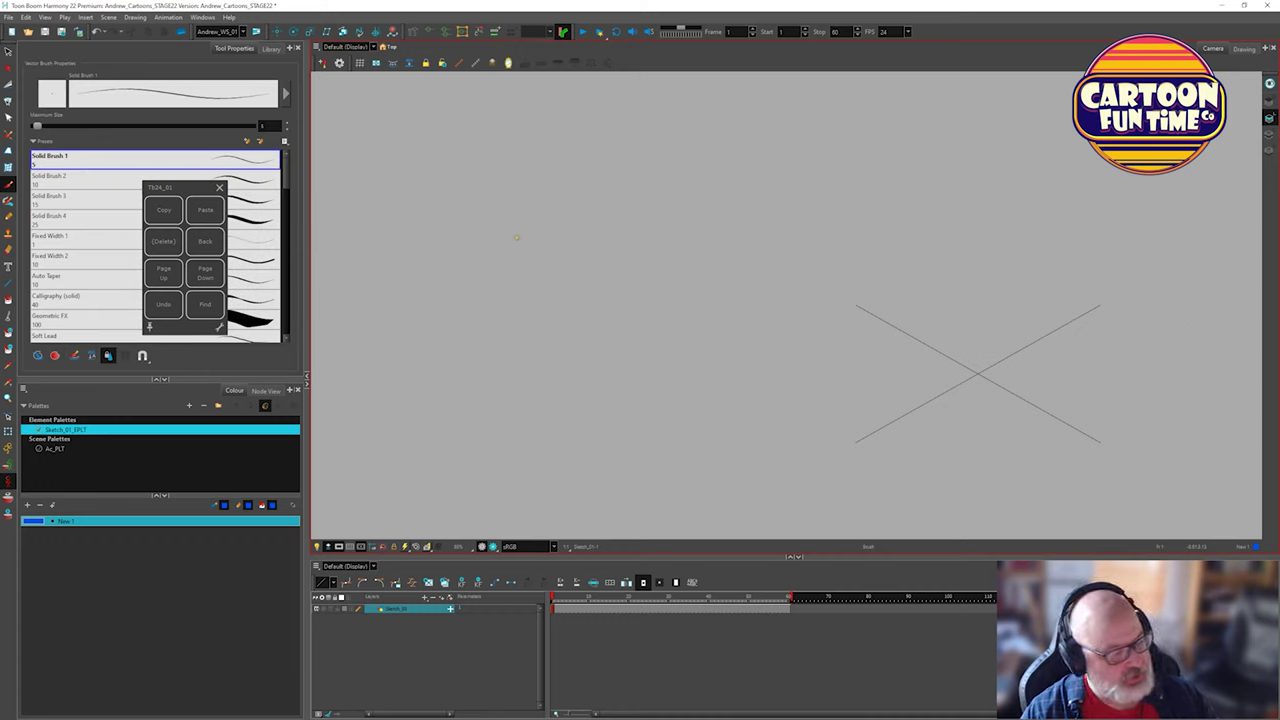
{"action": "mouse_move", "coordinate": [575, 195]}
{"action": "left_mouse_down"}
{"action": "mouse_move", "coordinate": [529, 357]}
{"action": "mouse_move", "coordinate": [563, 209]}
{"action": "mouse_move", "coordinate": [477, 234]}
{"action": "mouse_move", "coordinate": [563, 268]}
{"action": "left_mouse_up"}
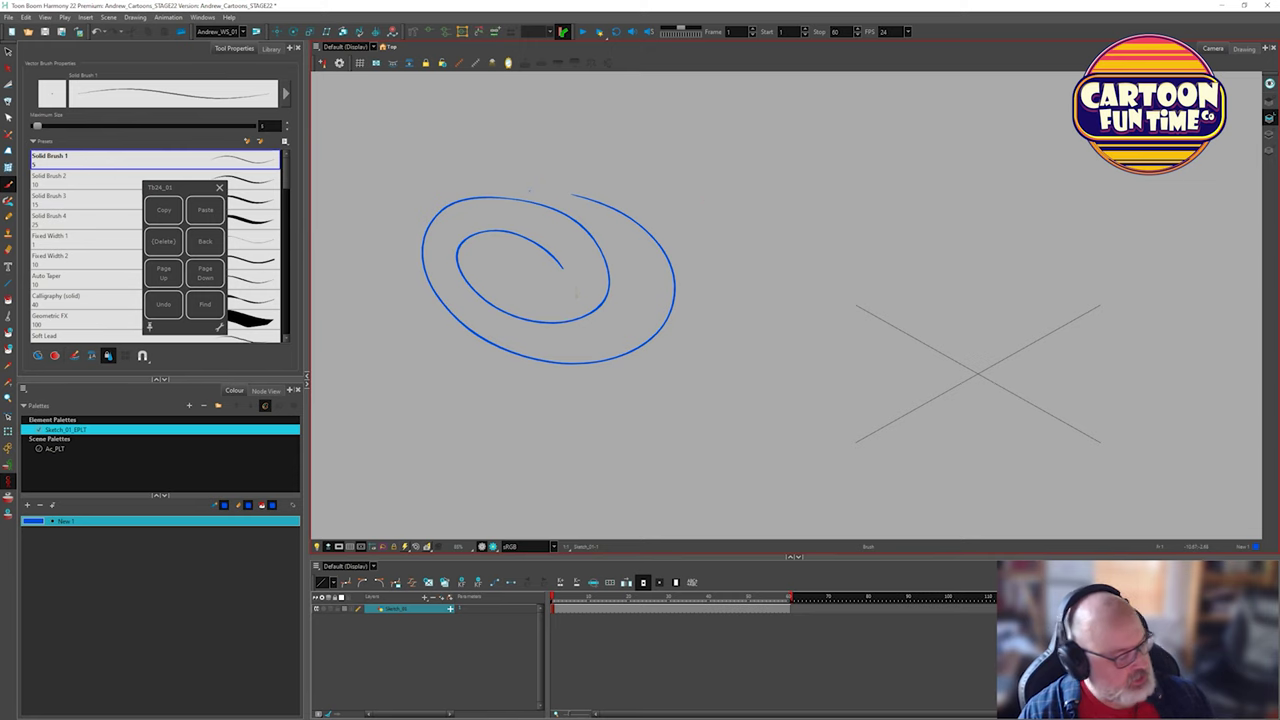
Adjust the New 1 colour in the Multiwheel Colour dialog to a vivid blue.
{"action": "double_click", "coordinate": [31, 523]}
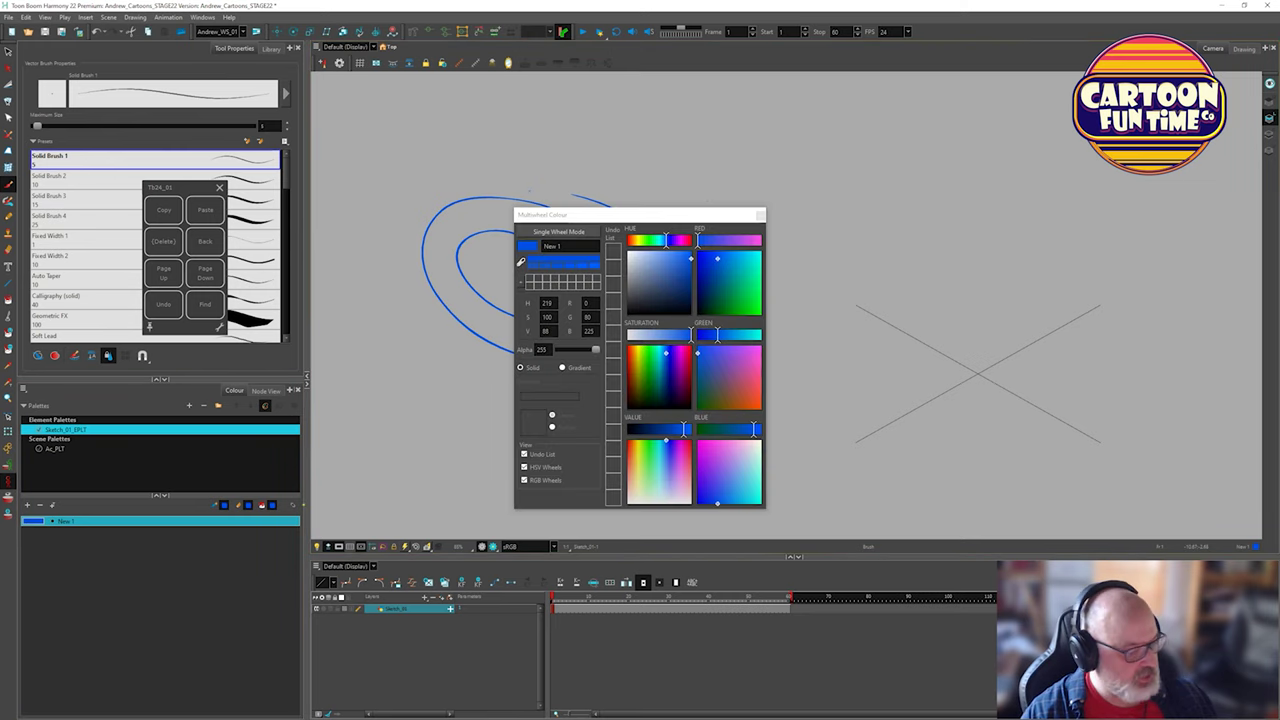
{"action": "left_click", "coordinate": [669, 290]}
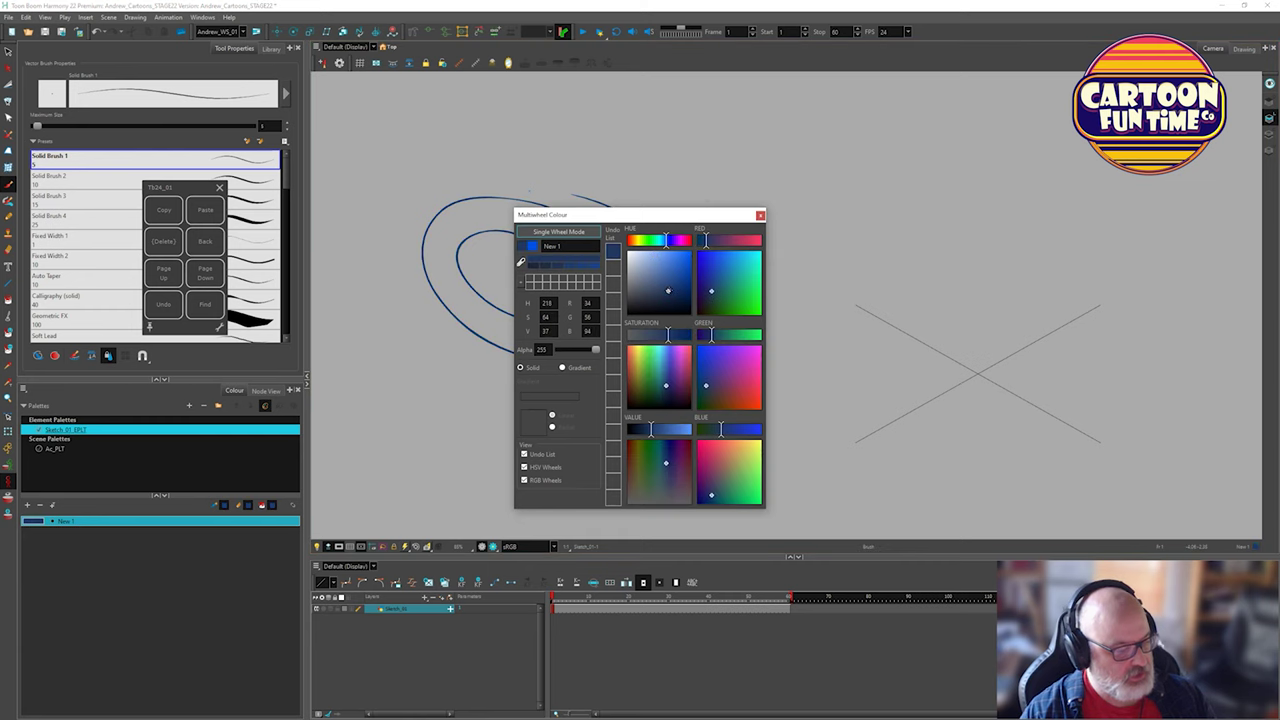
{"action": "left_click_drag", "start_coordinate": [573, 215], "coordinate": [651, 244]}
{"action": "left_click", "coordinate": [767, 291]}
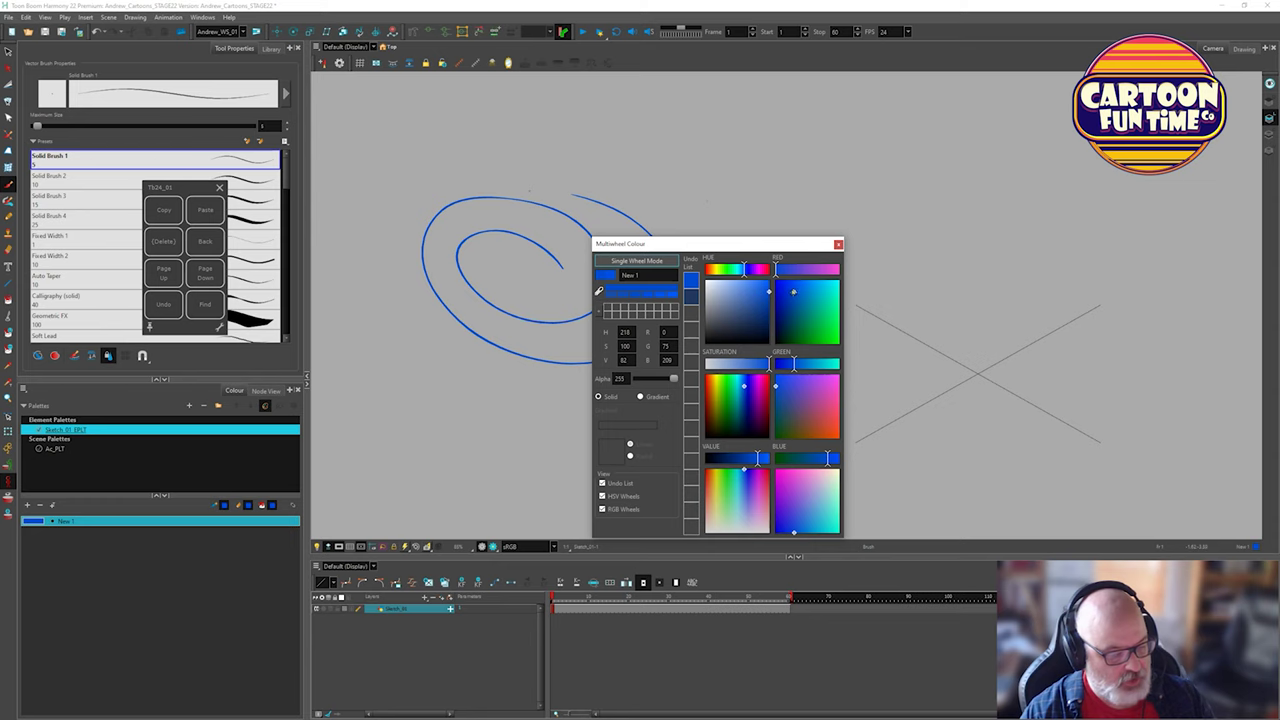
{"action": "left_click", "coordinate": [838, 244]}
{"action": "key", "text": "alt+s"}
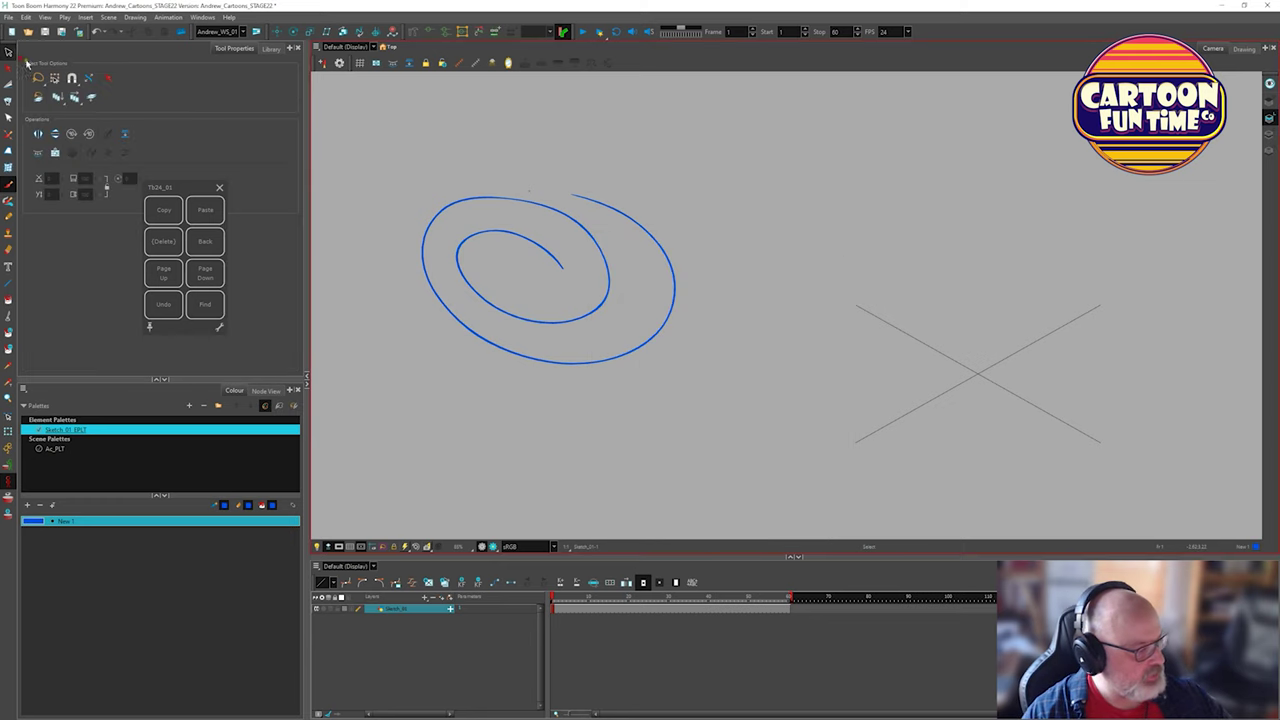
Delete the blue spiral stroke and set the canvas zoom to Fit to View.
{"action": "right_click", "coordinate": [474, 336]}
{"action": "left_click", "coordinate": [490, 409]}
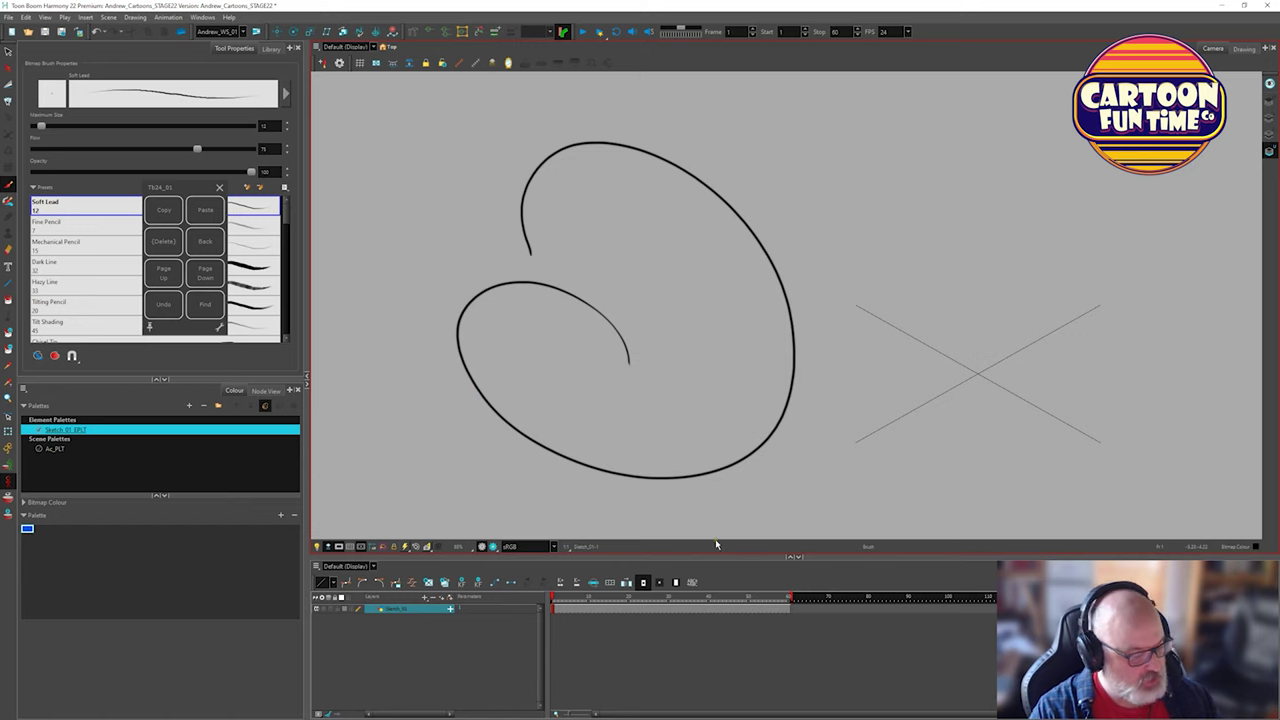
{"action": "left_click", "coordinate": [458, 547]}
{"action": "left_click", "coordinate": [459, 569]}
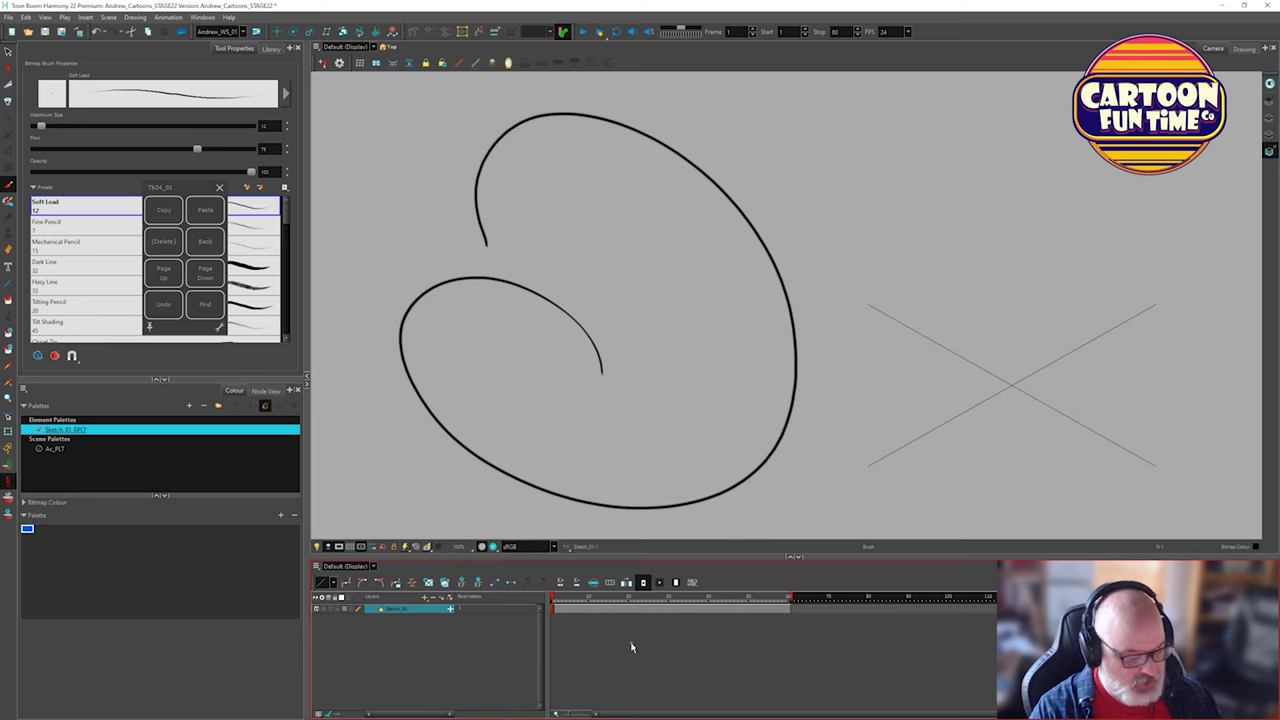
{"action": "left_click_drag", "start_coordinate": [562, 556], "coordinate": [575, 601]}
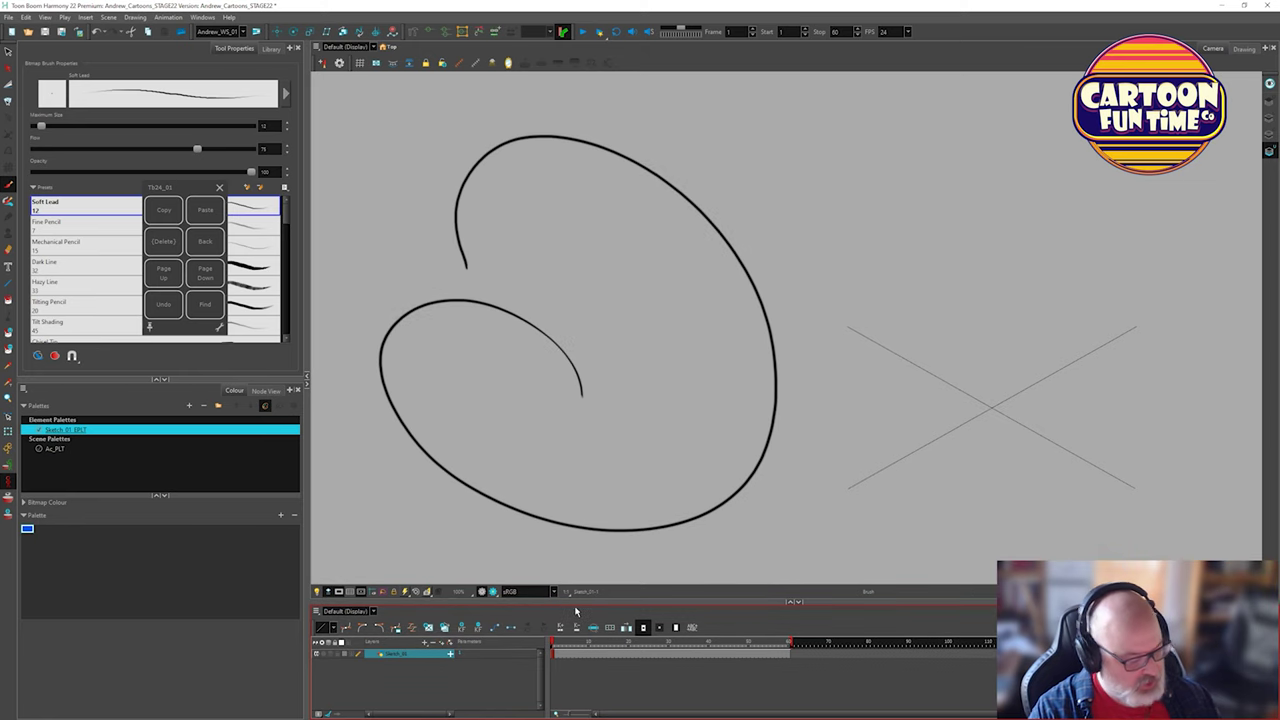
{"action": "left_click", "coordinate": [458, 591]}
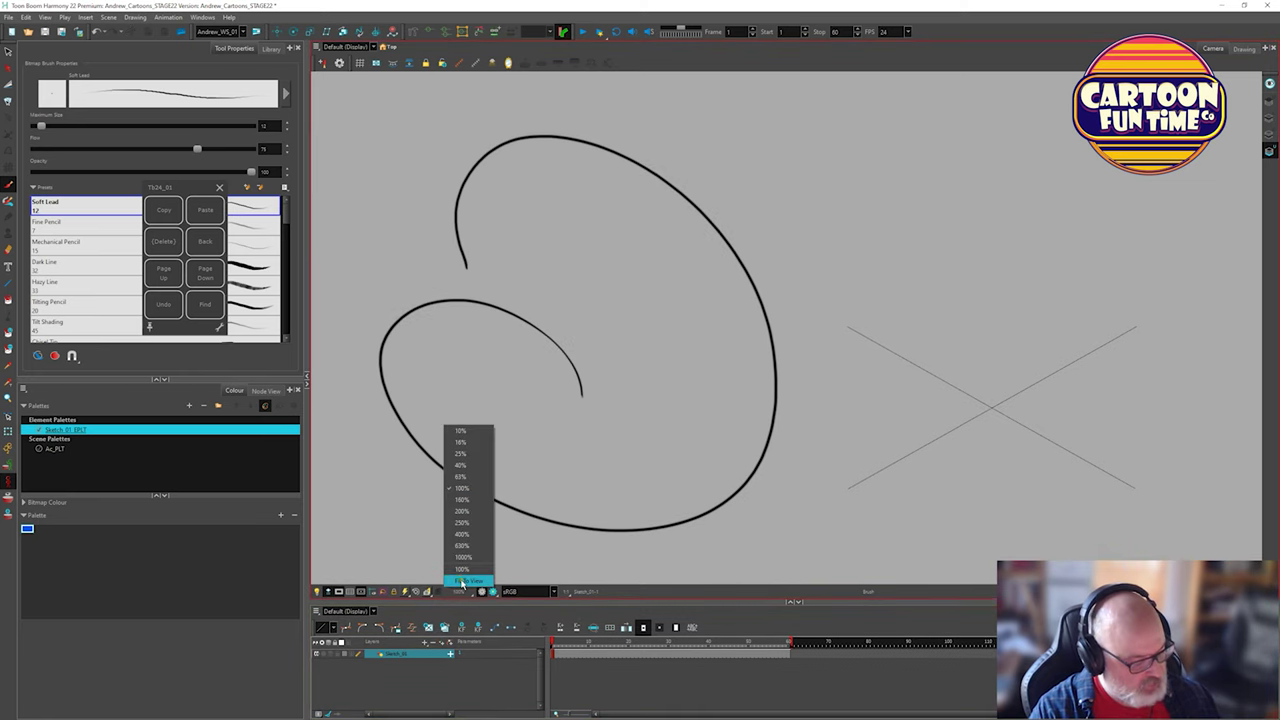
{"action": "left_click", "coordinate": [462, 581]}
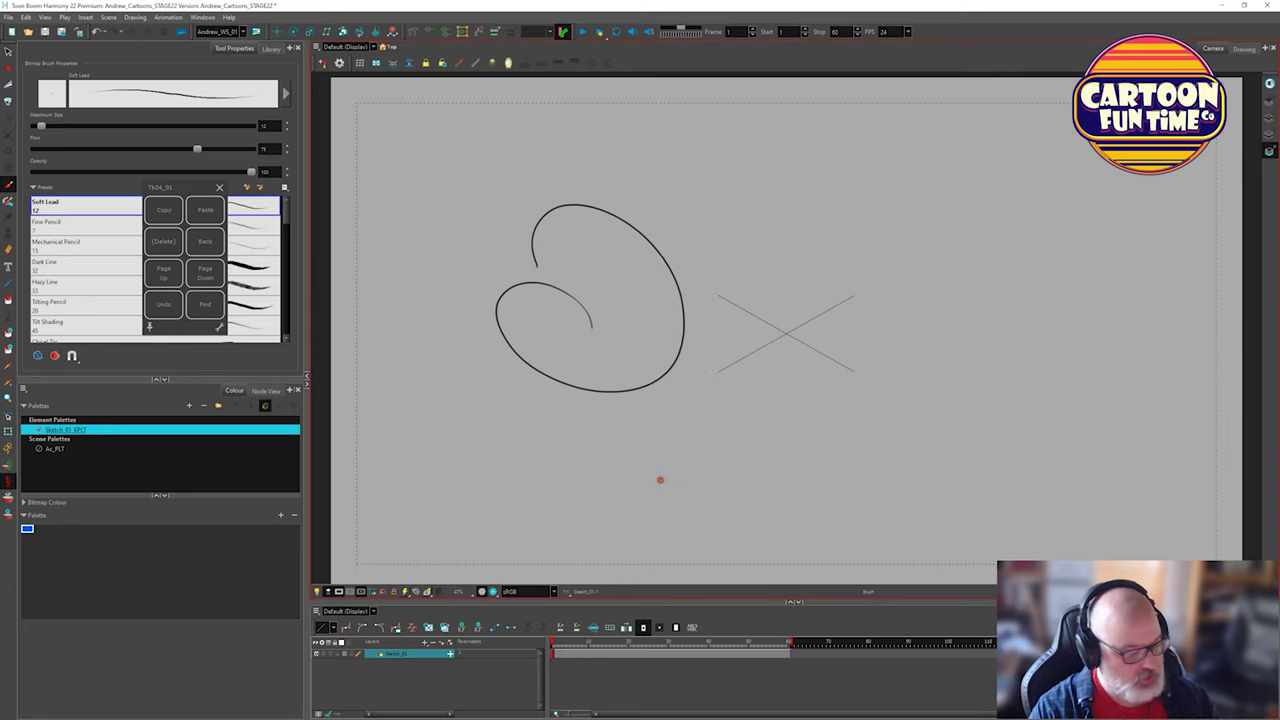
{"action": "left_click", "coordinate": [417, 594]}
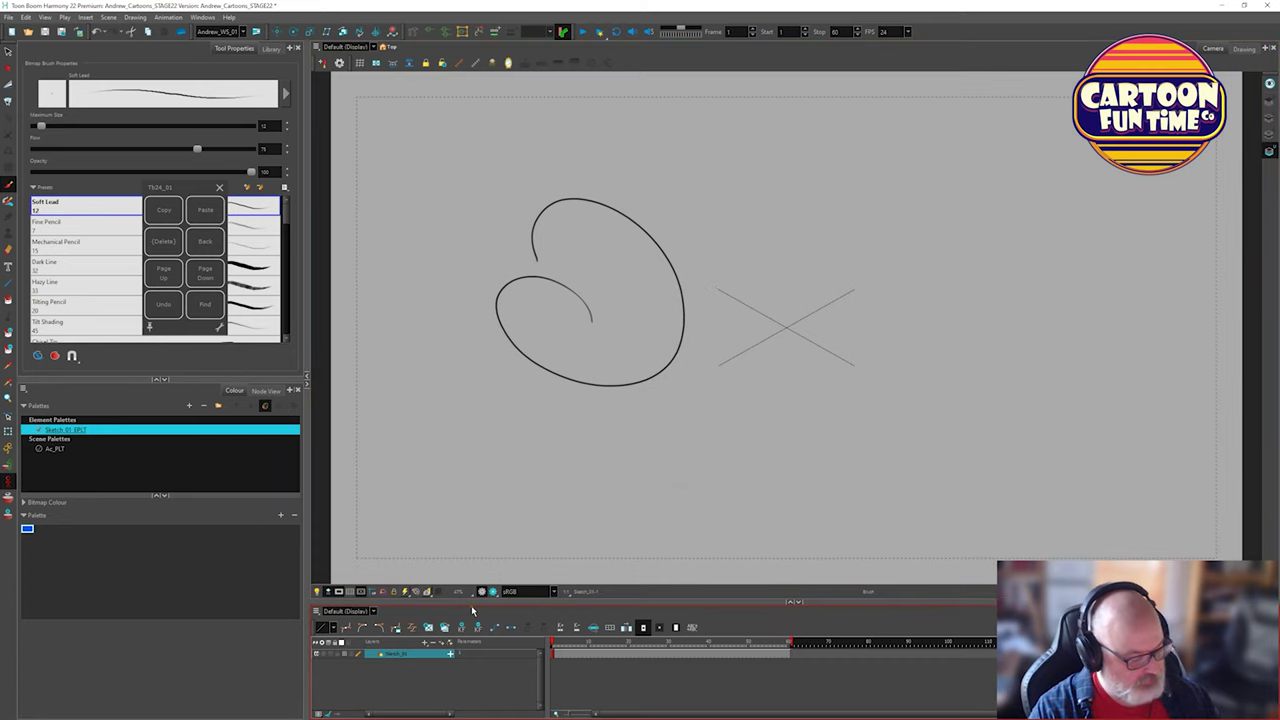
Draw a few test loops near the X, then select and delete every stroke.
{"action": "mouse_move", "coordinate": [523, 414]}
{"action": "left_mouse_down"}
{"action": "mouse_move", "coordinate": [527, 436]}
{"action": "mouse_move", "coordinate": [513, 408]}
{"action": "mouse_move", "coordinate": [513, 420]}
{"action": "left_mouse_up"}
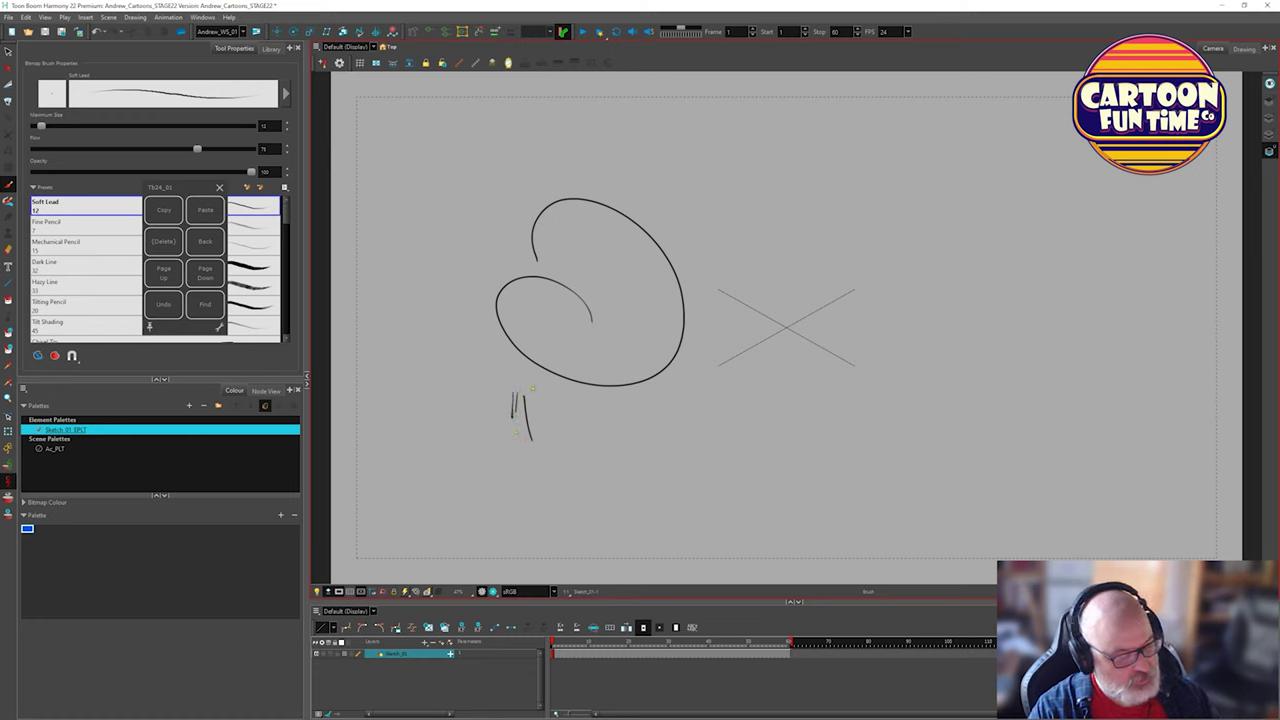
{"action": "mouse_move", "coordinate": [652, 322]}
{"action": "left_mouse_down"}
{"action": "mouse_move", "coordinate": [634, 363]}
{"action": "mouse_move", "coordinate": [649, 323]}
{"action": "mouse_move", "coordinate": [660, 329]}
{"action": "left_mouse_up"}
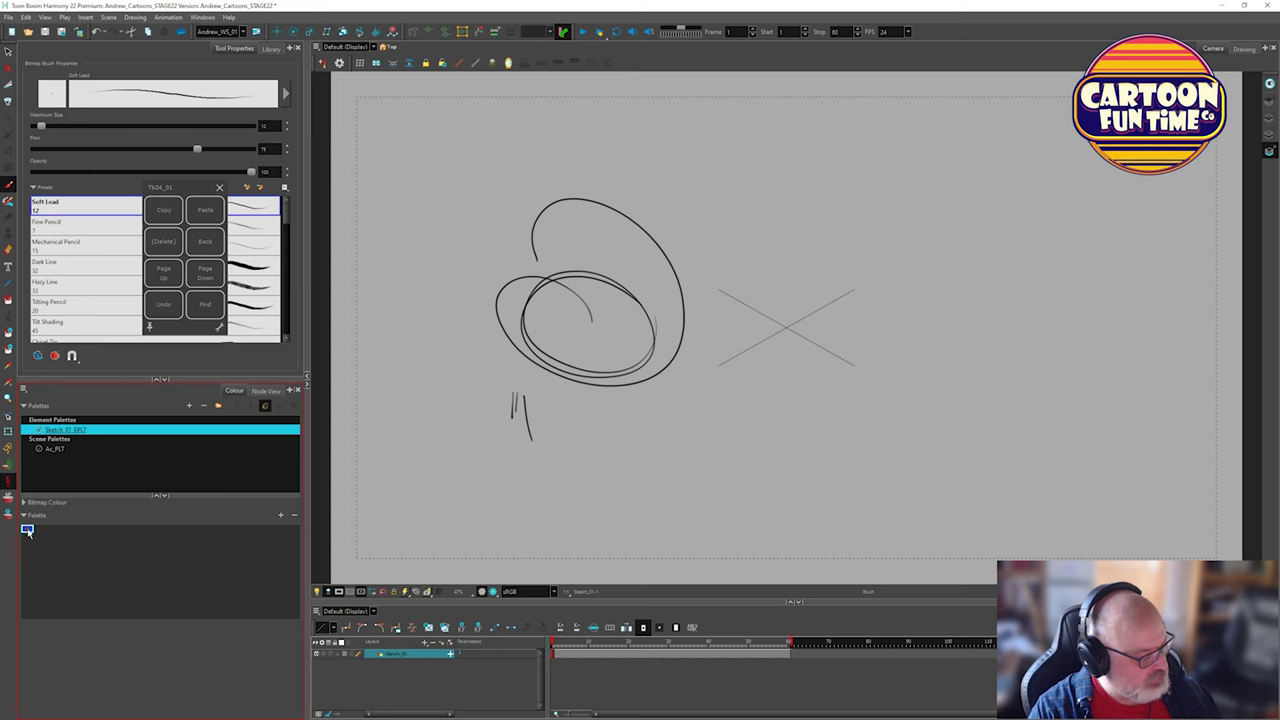
{"action": "mouse_move", "coordinate": [728, 180]}
{"action": "left_mouse_down"}
{"action": "mouse_move", "coordinate": [814, 222]}
{"action": "mouse_move", "coordinate": [759, 316]}
{"action": "mouse_move", "coordinate": [675, 164]}
{"action": "mouse_move", "coordinate": [874, 263]}
{"action": "mouse_move", "coordinate": [654, 262]}
{"action": "mouse_move", "coordinate": [723, 147]}
{"action": "mouse_move", "coordinate": [867, 220]}
{"action": "left_mouse_up"}
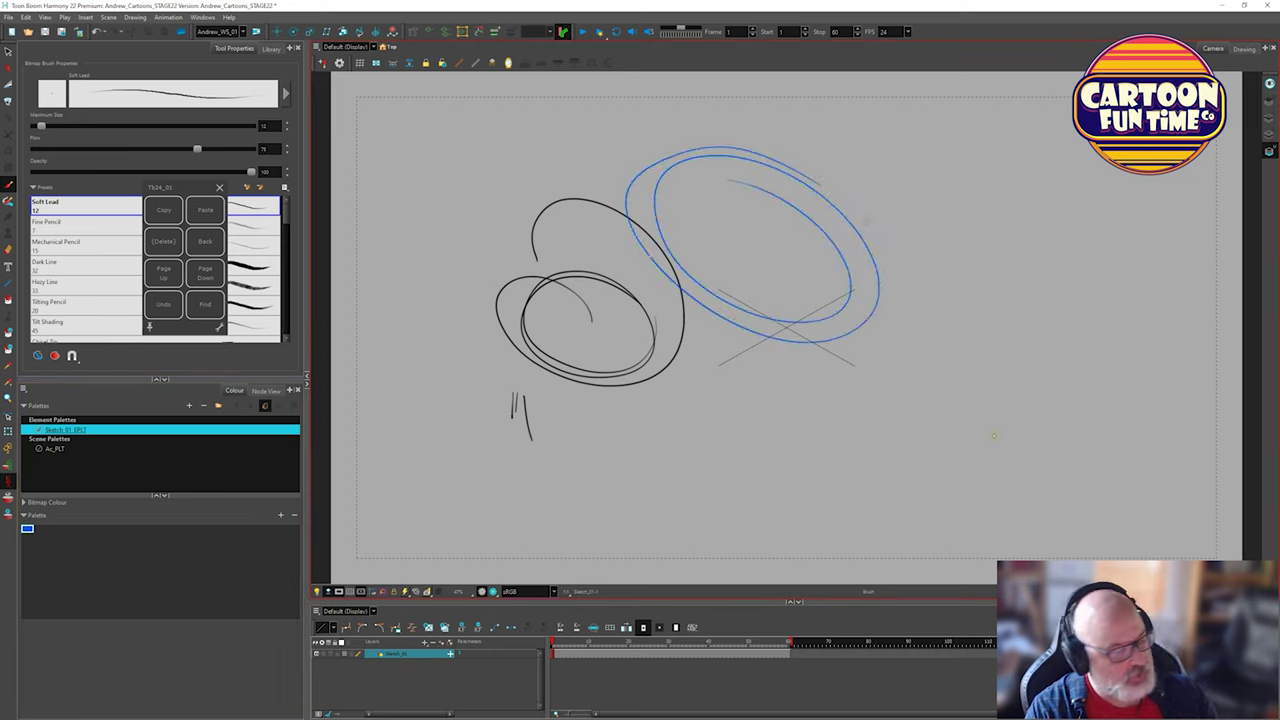
{"action": "left_click_drag", "start_coordinate": [180, 193], "coordinate": [414, 229]}
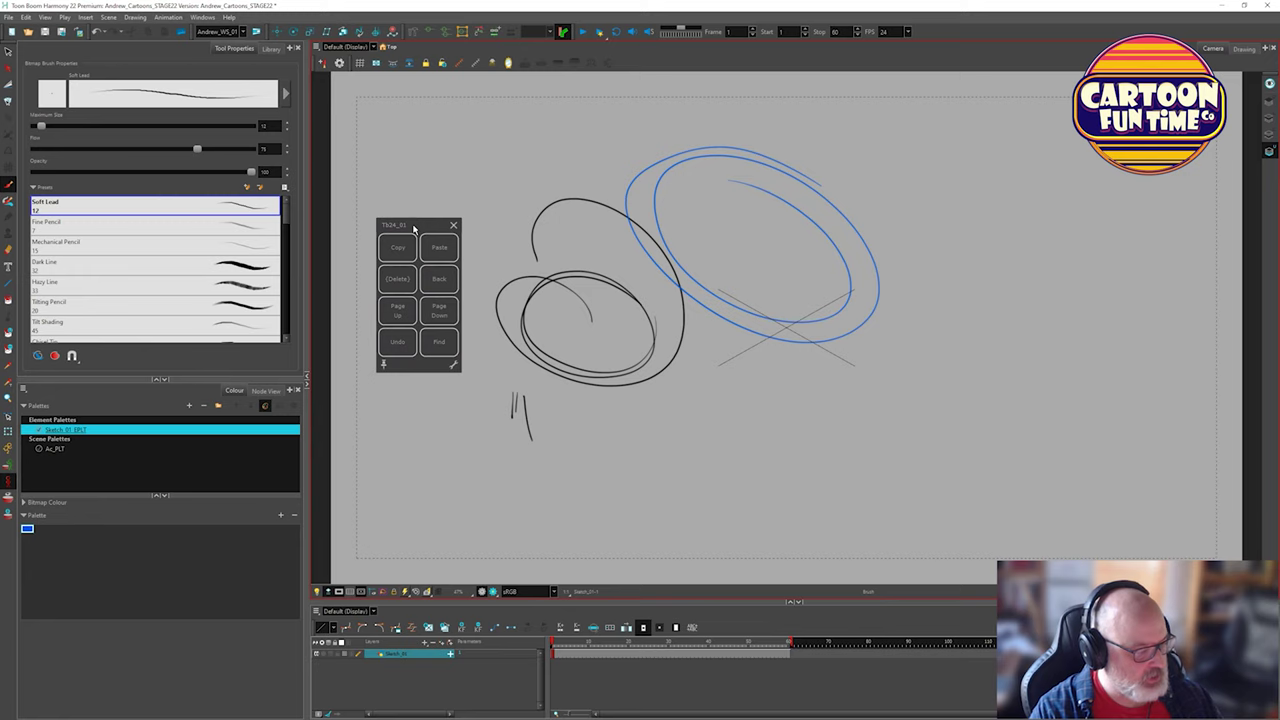
{"action": "key", "text": "alt+s"}
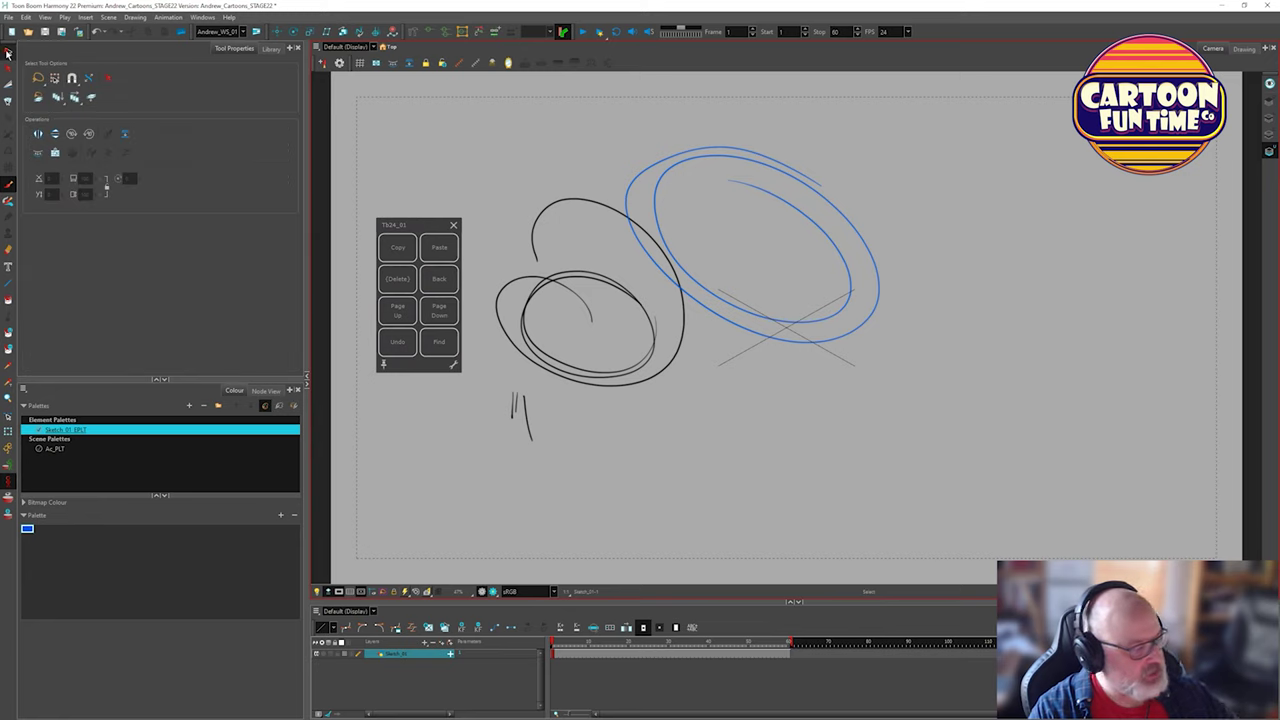
{"action": "key", "text": "ctrl+a"}
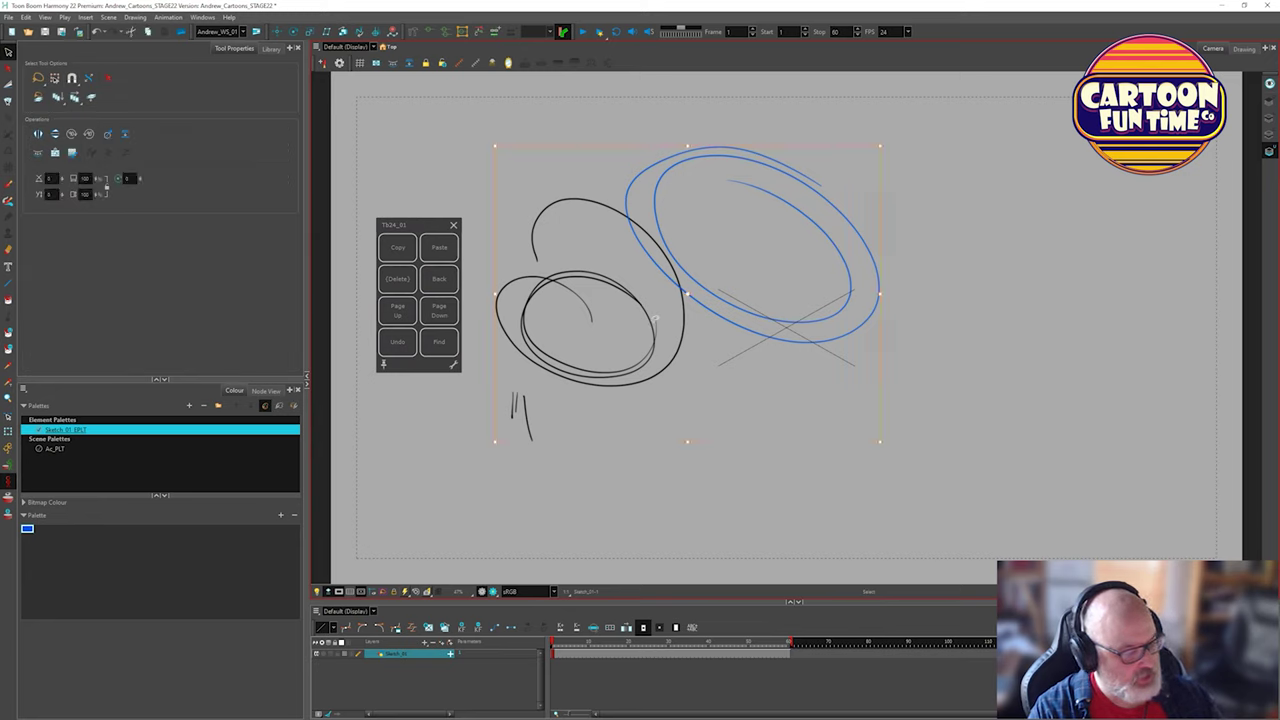
{"action": "key", "text": "Delete"}
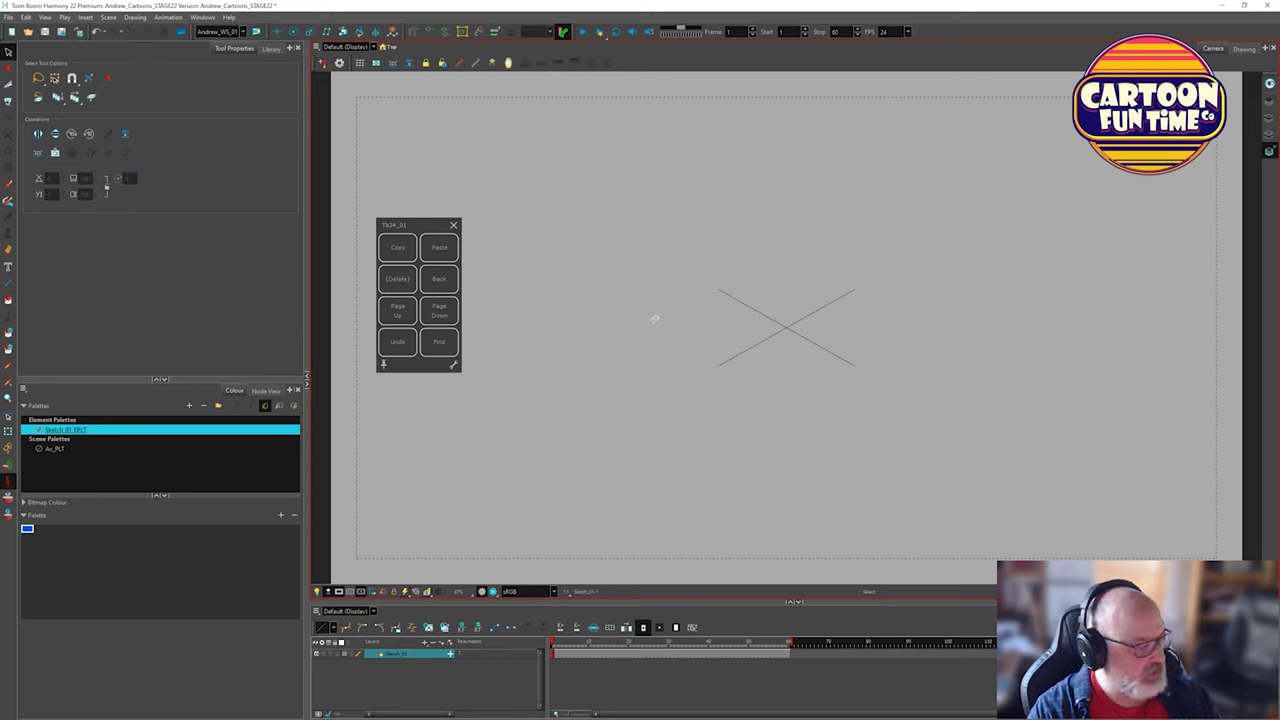
With the Colored Pencil brush preset, sketch a blue curve and the eye's inner loop.
{"action": "left_click", "coordinate": [9, 187]}
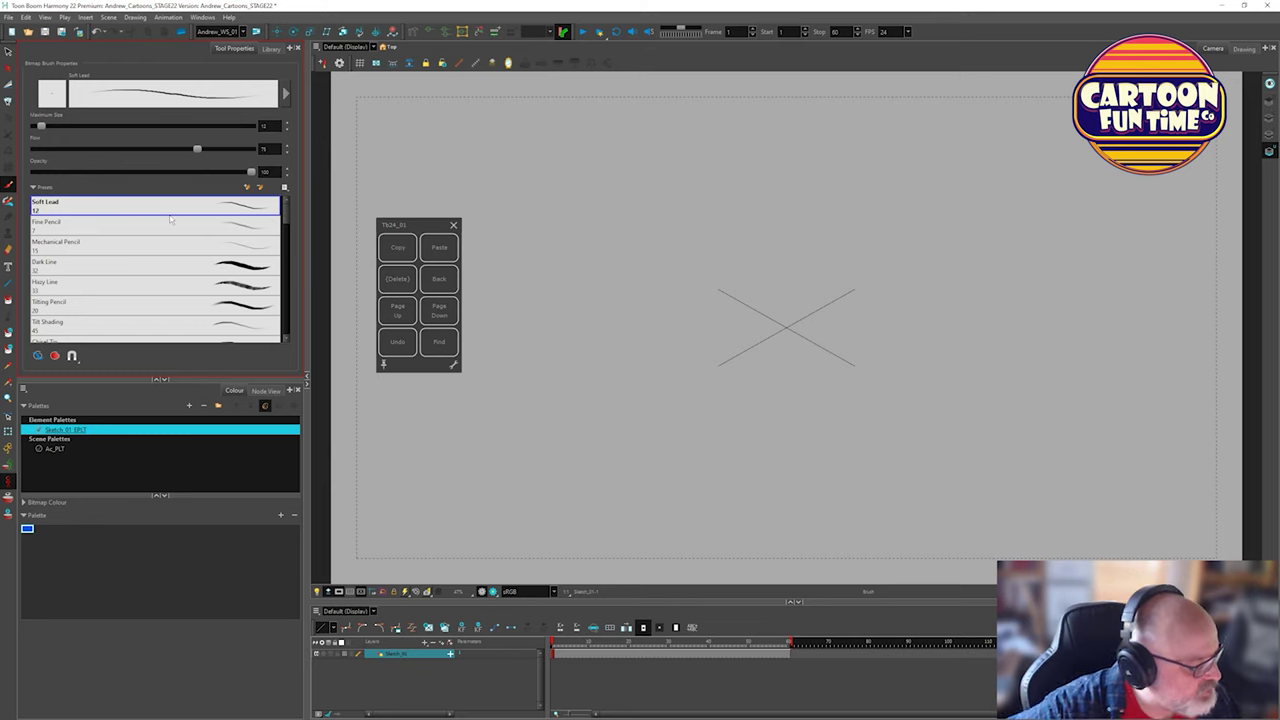
{"action": "left_click", "coordinate": [286, 340]}
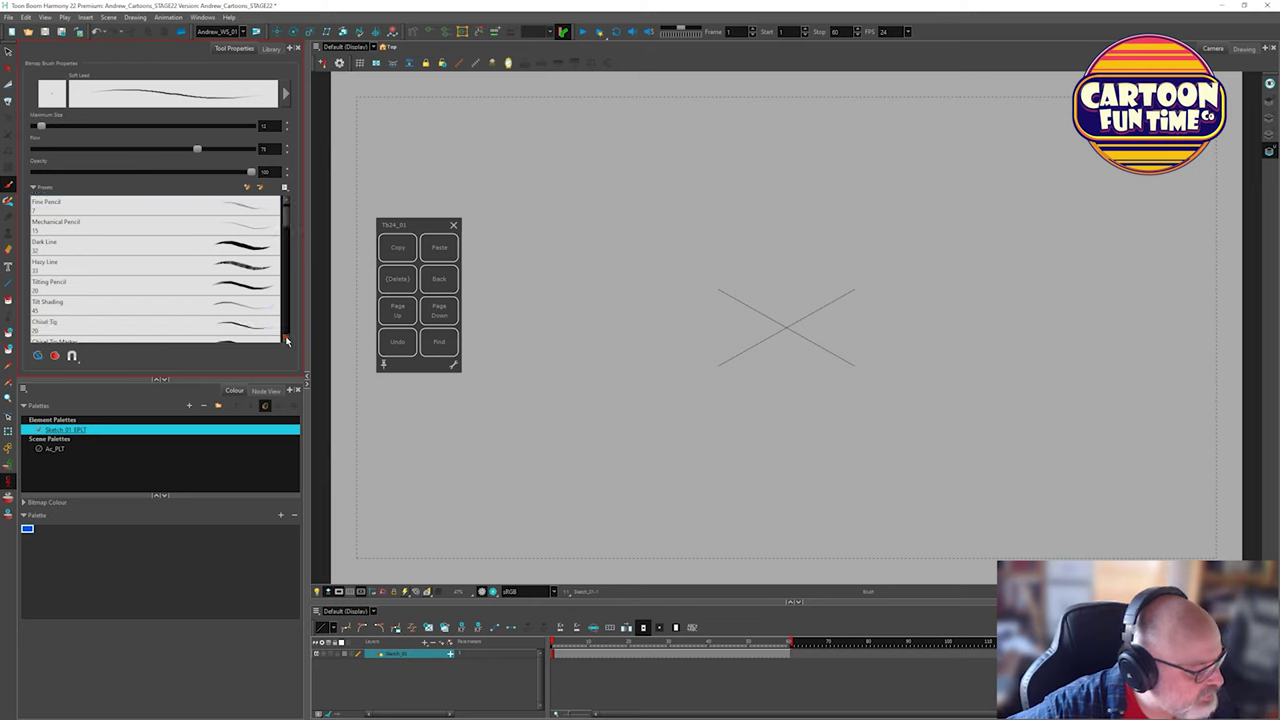
{"action": "left_click", "coordinate": [286, 340]}
{"action": "left_click", "coordinate": [286, 340]}
{"action": "left_click", "coordinate": [286, 340]}
{"action": "left_click", "coordinate": [286, 340]}
{"action": "left_click", "coordinate": [286, 340]}
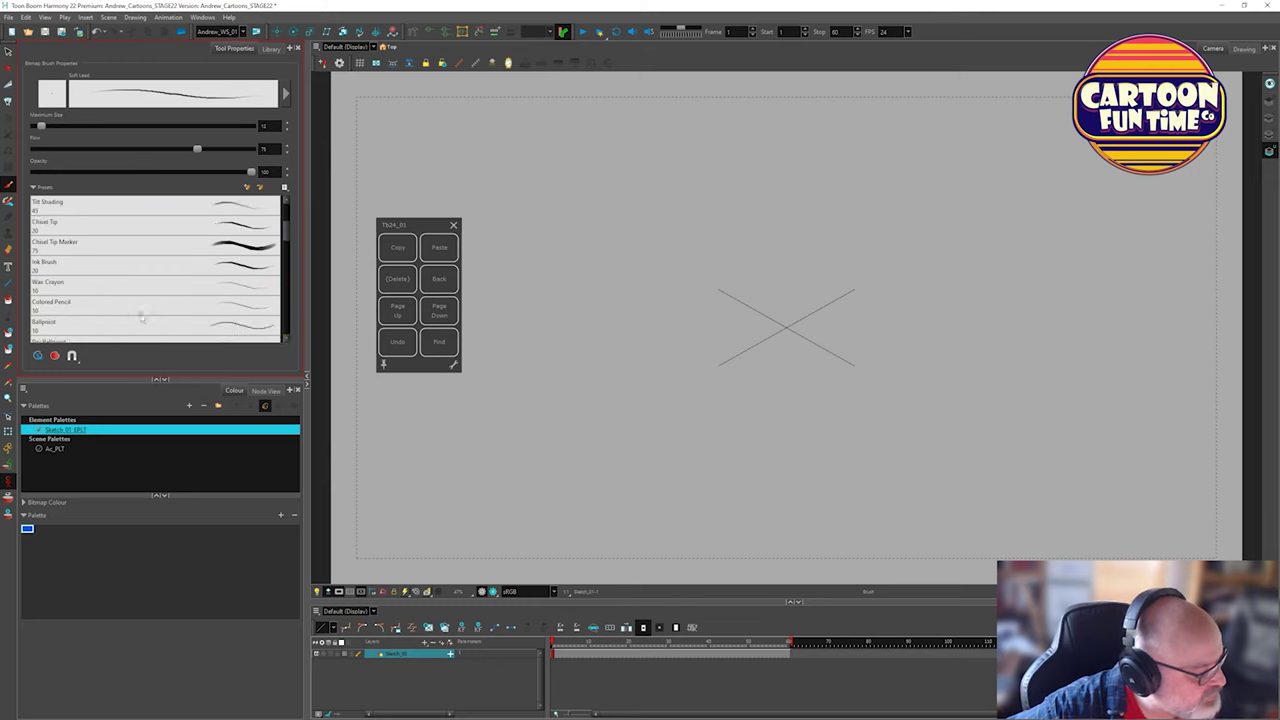
{"action": "left_click", "coordinate": [76, 306]}
{"action": "left_click_drag", "start_coordinate": [585, 233], "coordinate": [651, 338]}
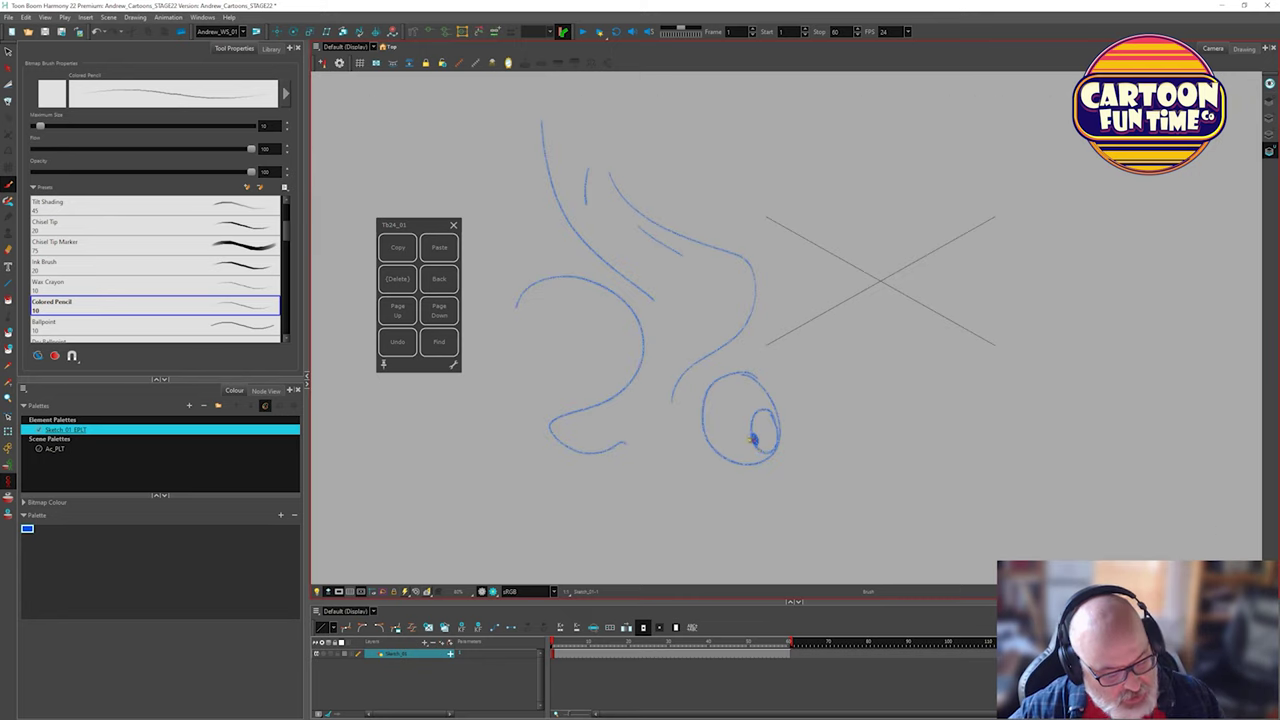
{"action": "mouse_move", "coordinate": [758, 450]}
{"action": "left_mouse_down"}
{"action": "mouse_move", "coordinate": [752, 408]}
{"action": "mouse_move", "coordinate": [772, 412]}
{"action": "mouse_move", "coordinate": [774, 448]}
{"action": "left_mouse_up"}
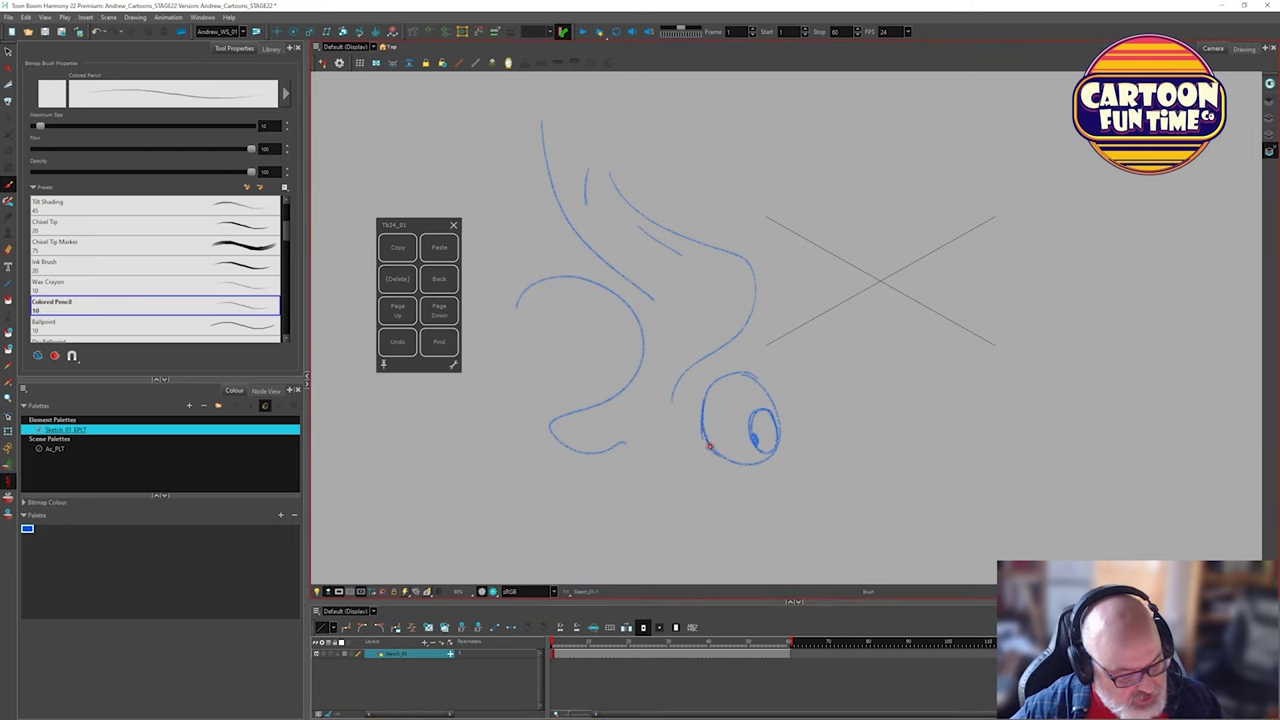
Retrace the oval's top-right edge, then draw a Wax Crayon spiral right of the eye.
{"action": "scroll", "coordinate": [514, 371], "scroll_direction": "down", "scroll_amount": 2}
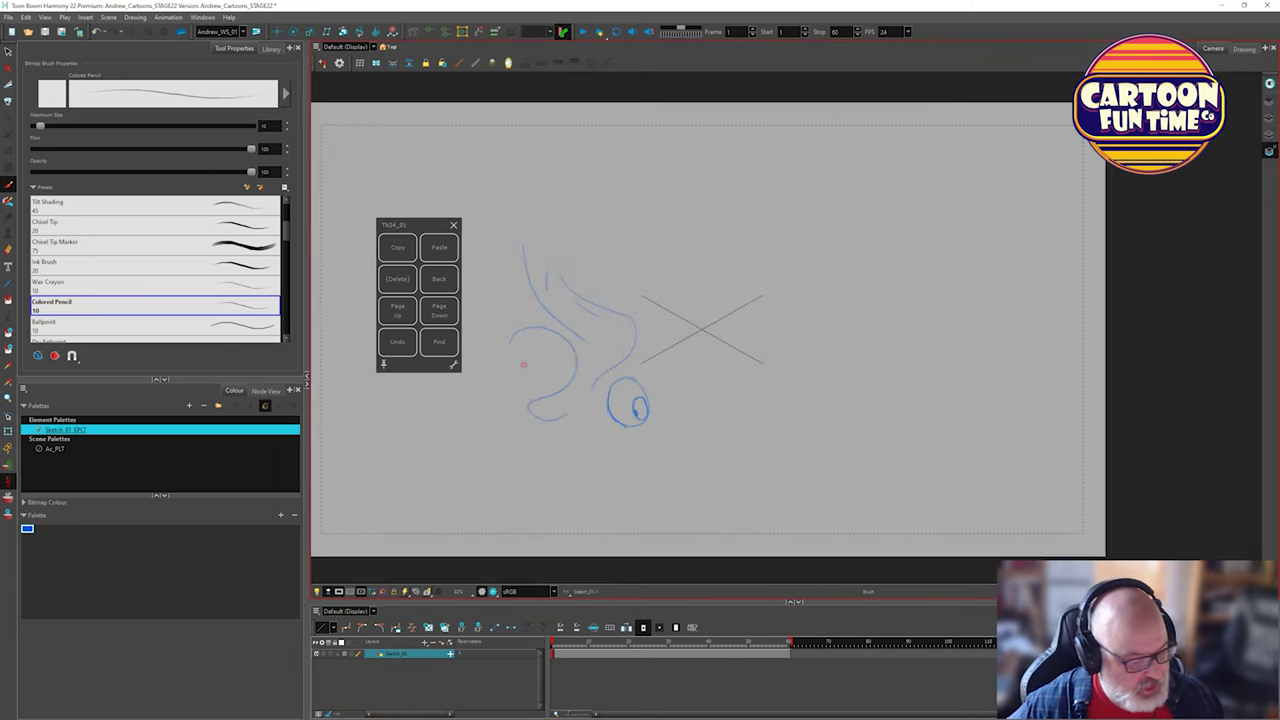
{"action": "scroll", "coordinate": [522, 364], "scroll_direction": "up", "scroll_amount": 2}
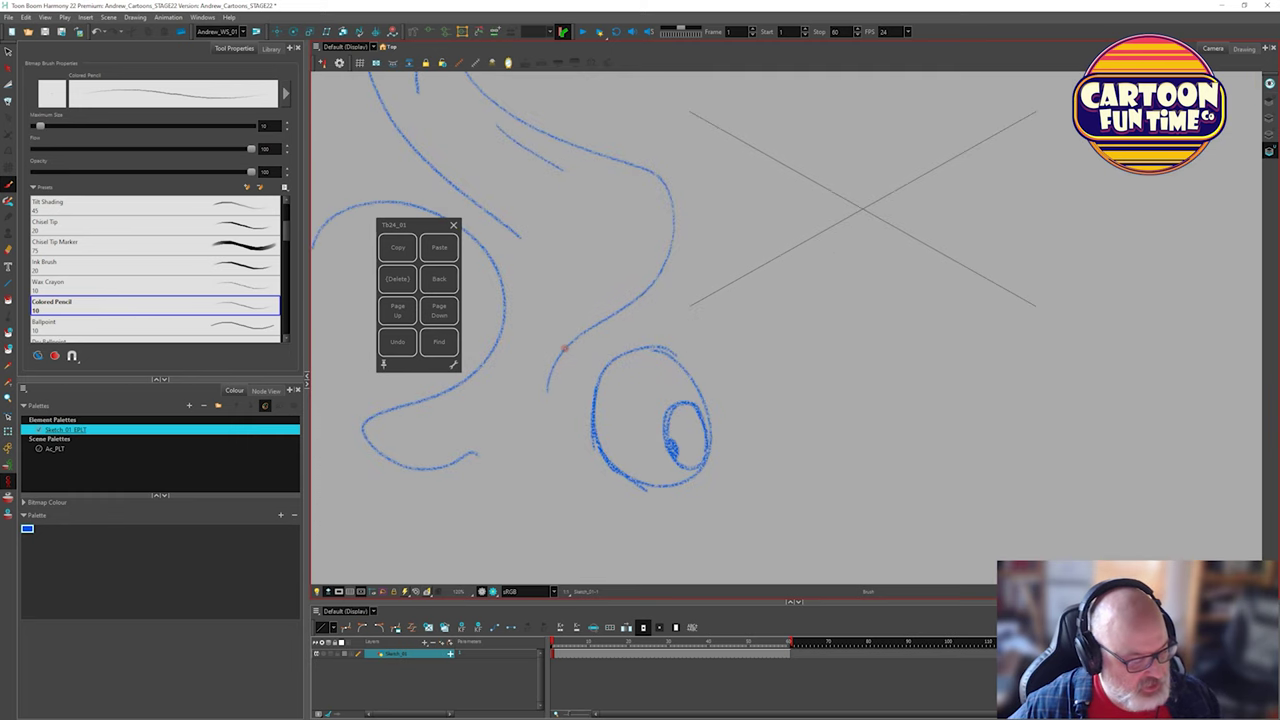
{"action": "mouse_move", "coordinate": [644, 348]}
{"action": "left_mouse_down"}
{"action": "mouse_move", "coordinate": [676, 360]}
{"action": "mouse_move", "coordinate": [702, 396]}
{"action": "left_mouse_up"}
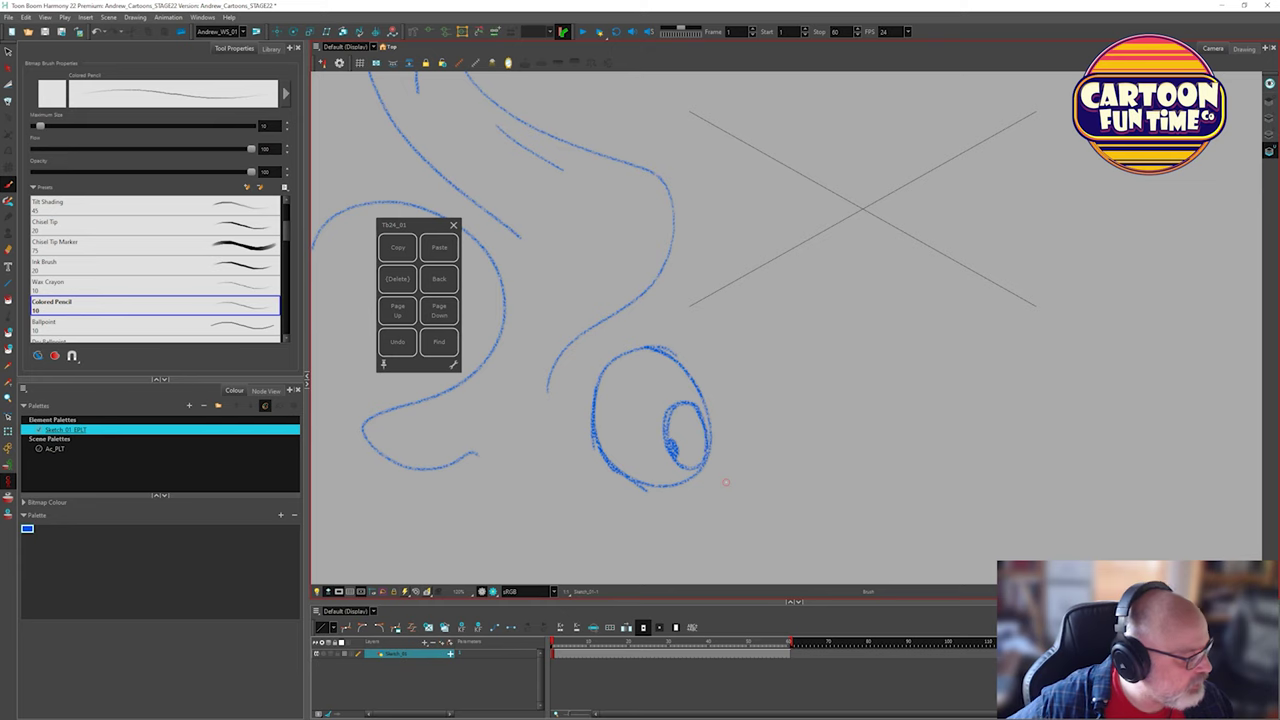
{"action": "left_click", "coordinate": [128, 287]}
{"action": "mouse_move", "coordinate": [738, 311]}
{"action": "left_mouse_down"}
{"action": "mouse_move", "coordinate": [797, 349]}
{"action": "mouse_move", "coordinate": [735, 414]}
{"action": "mouse_move", "coordinate": [760, 376]}
{"action": "left_mouse_up"}
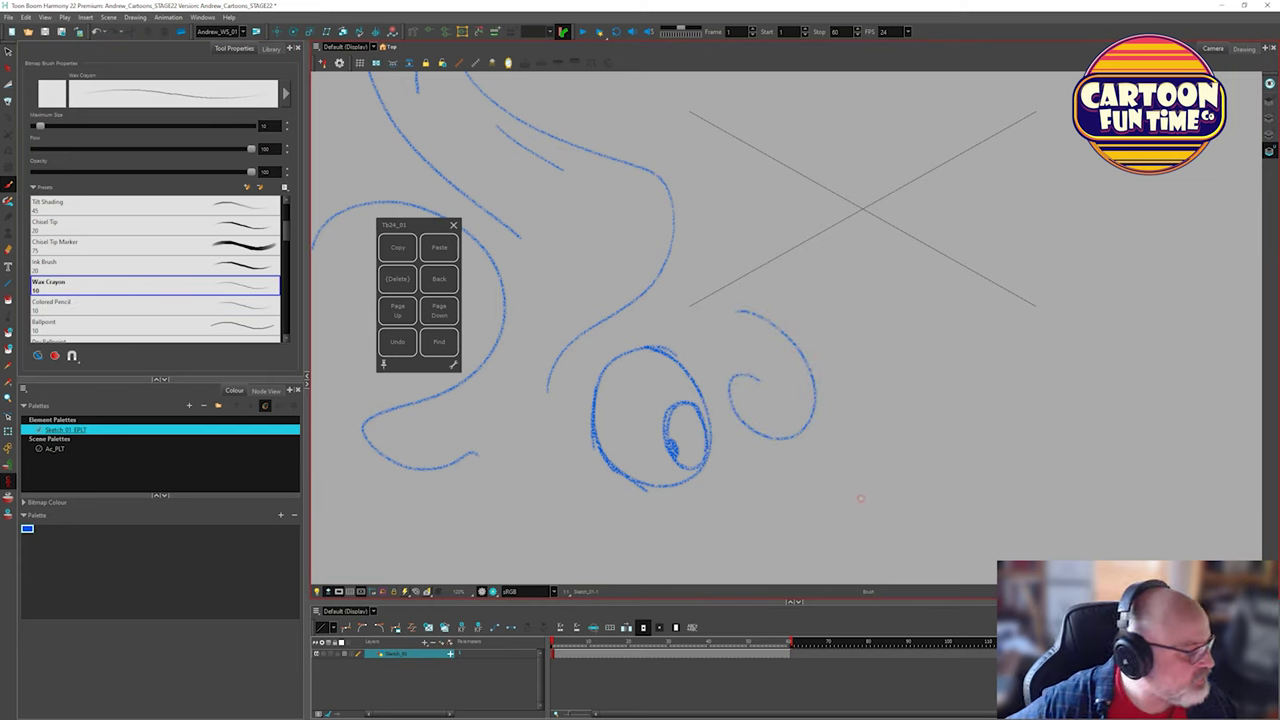